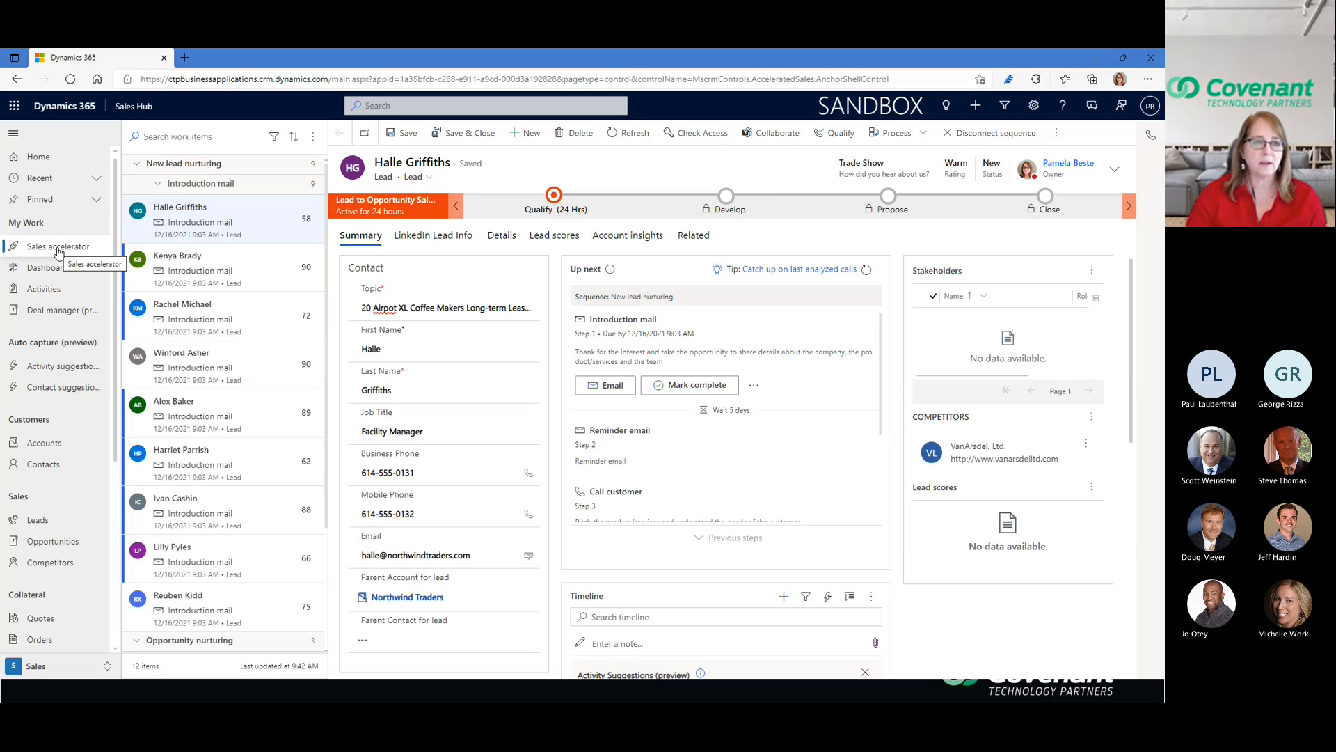
Step: Collapse the site navigation and check the Opportunity nurturing work items by temporarily folding the New lead nurturing group
left_click(53, 268)
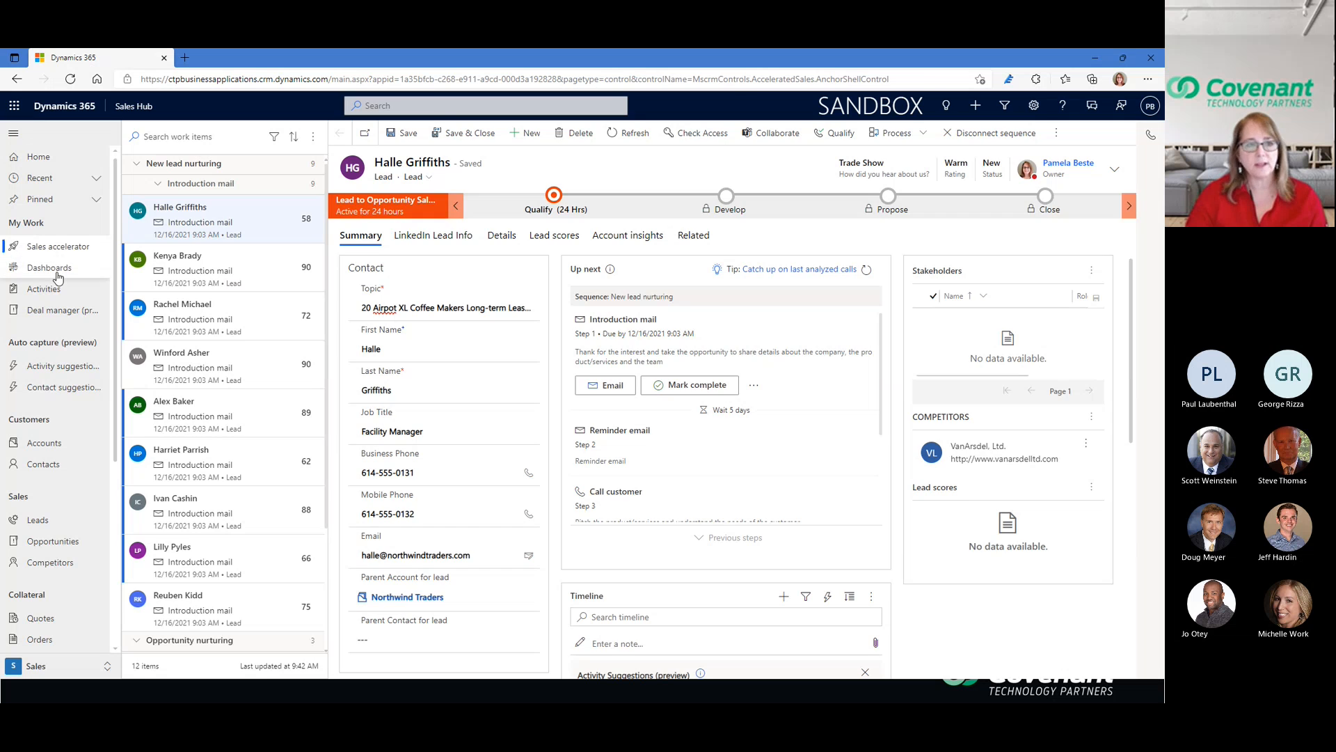
left_click(40, 159)
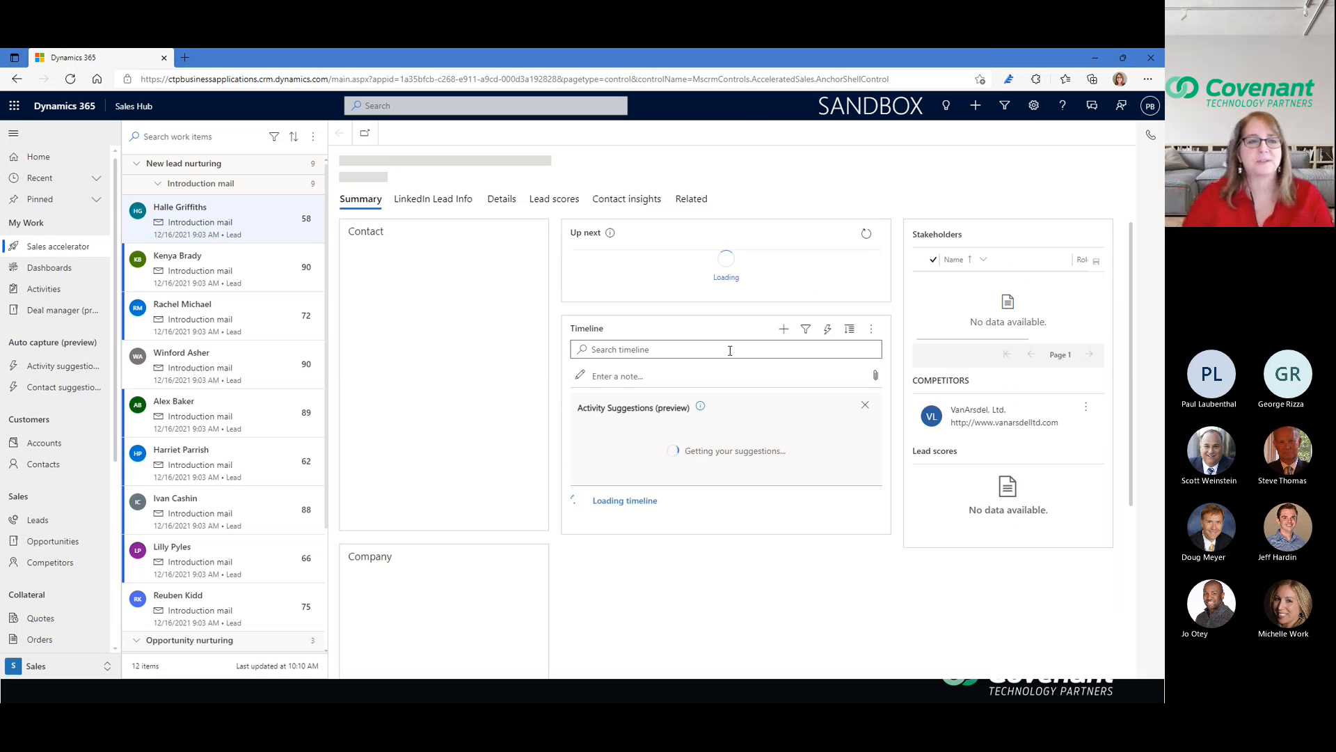
left_click(14, 135)
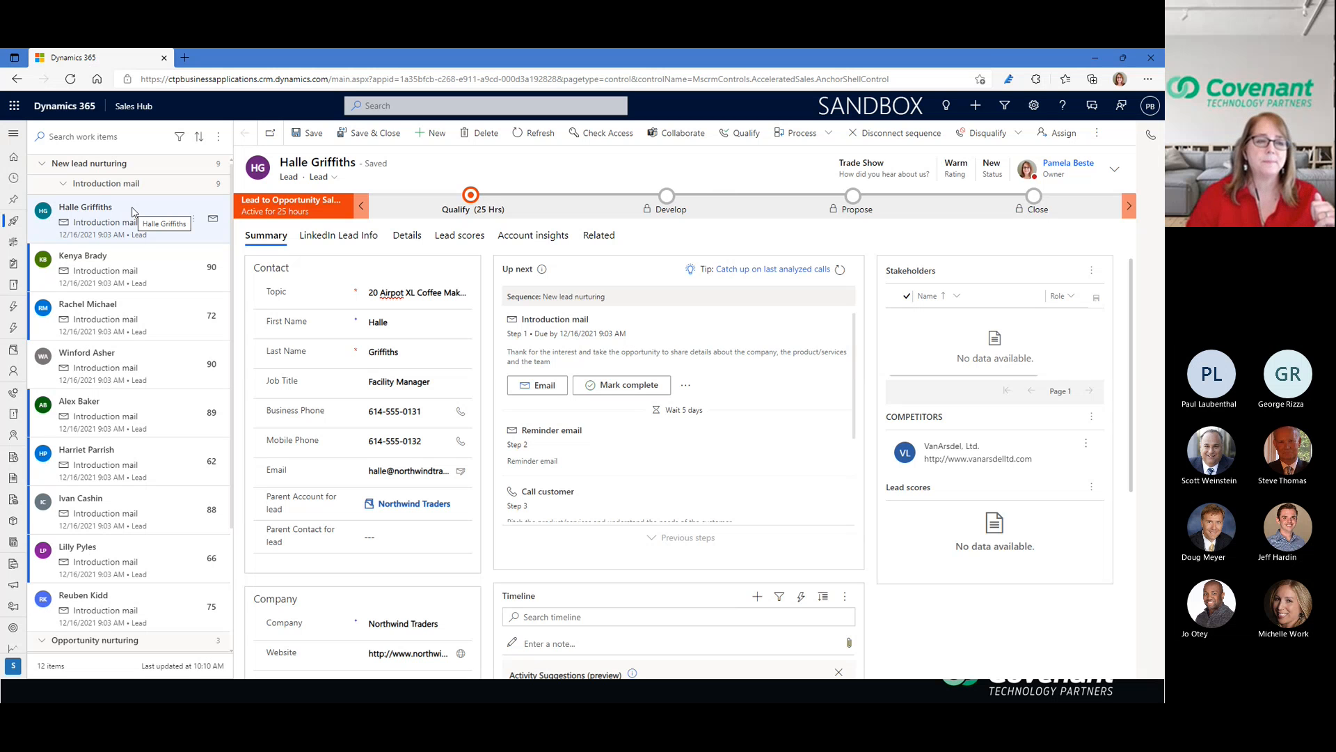
left_click(42, 166)
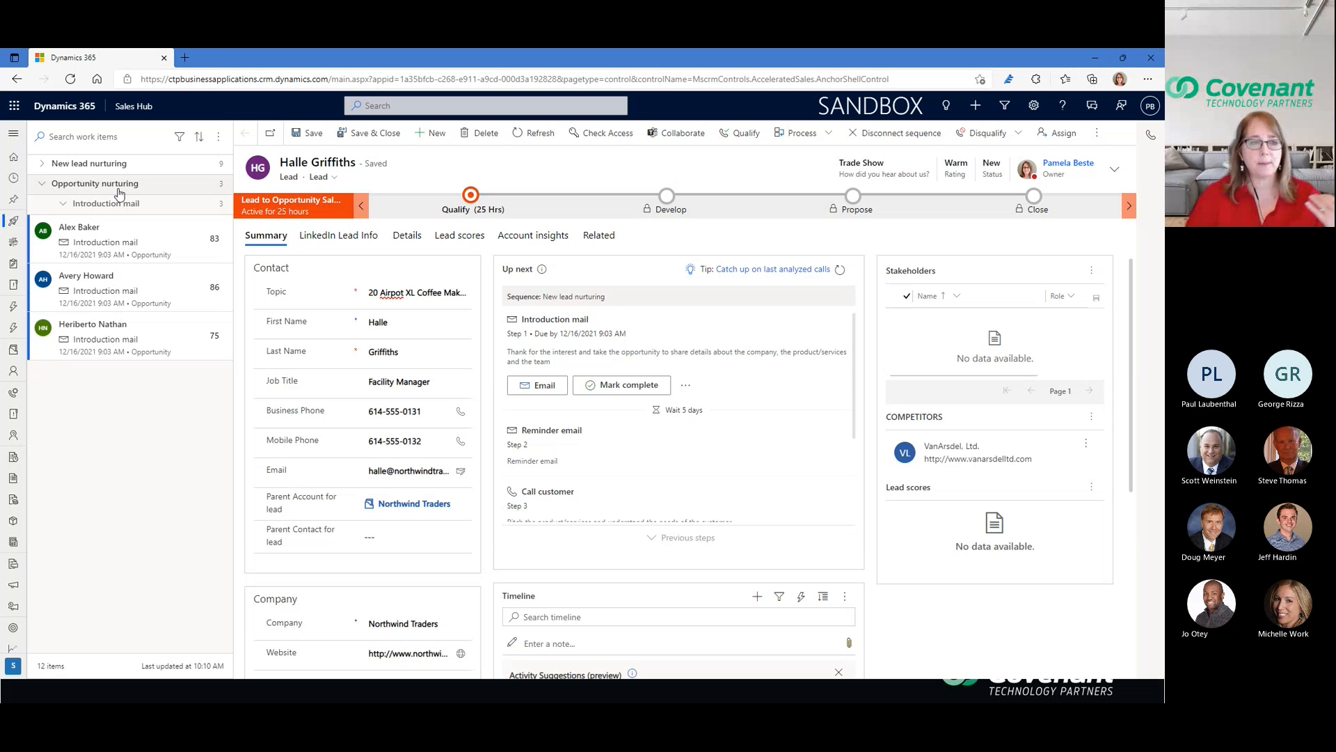
left_click(44, 165)
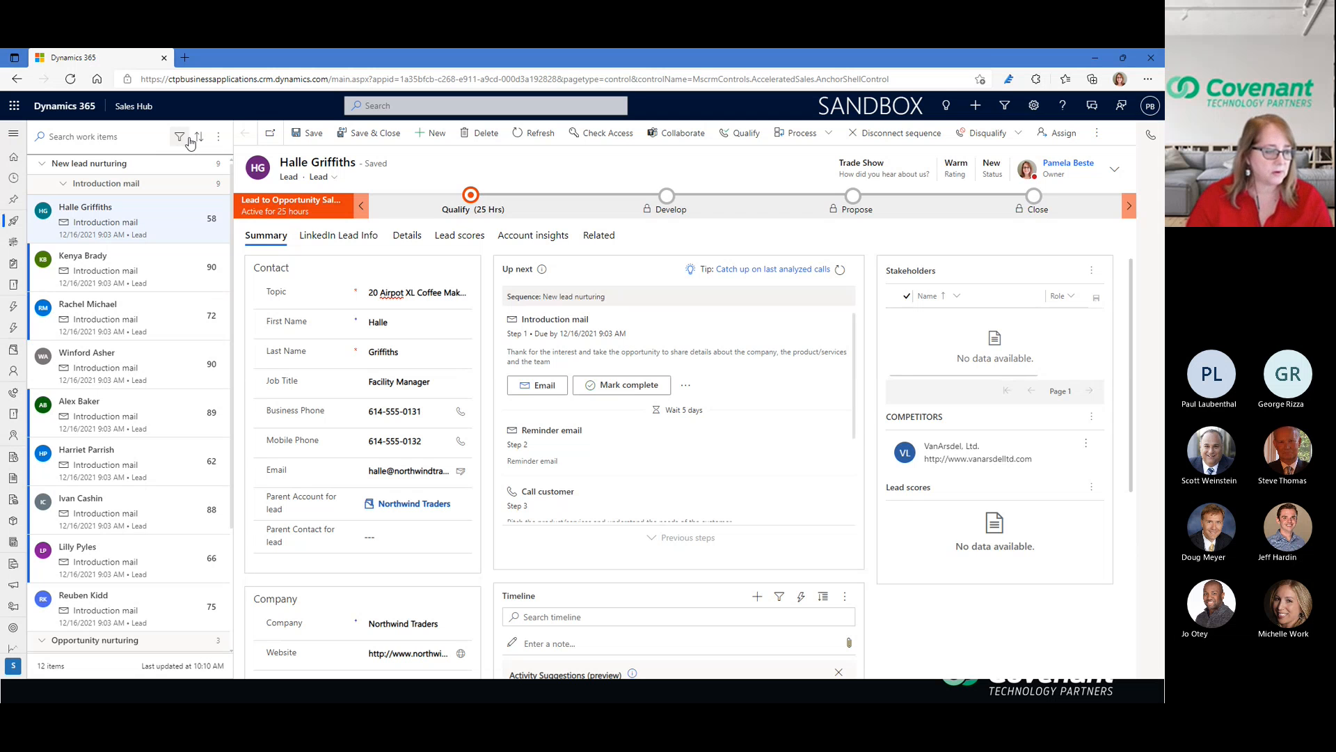
key("alt+Tab")
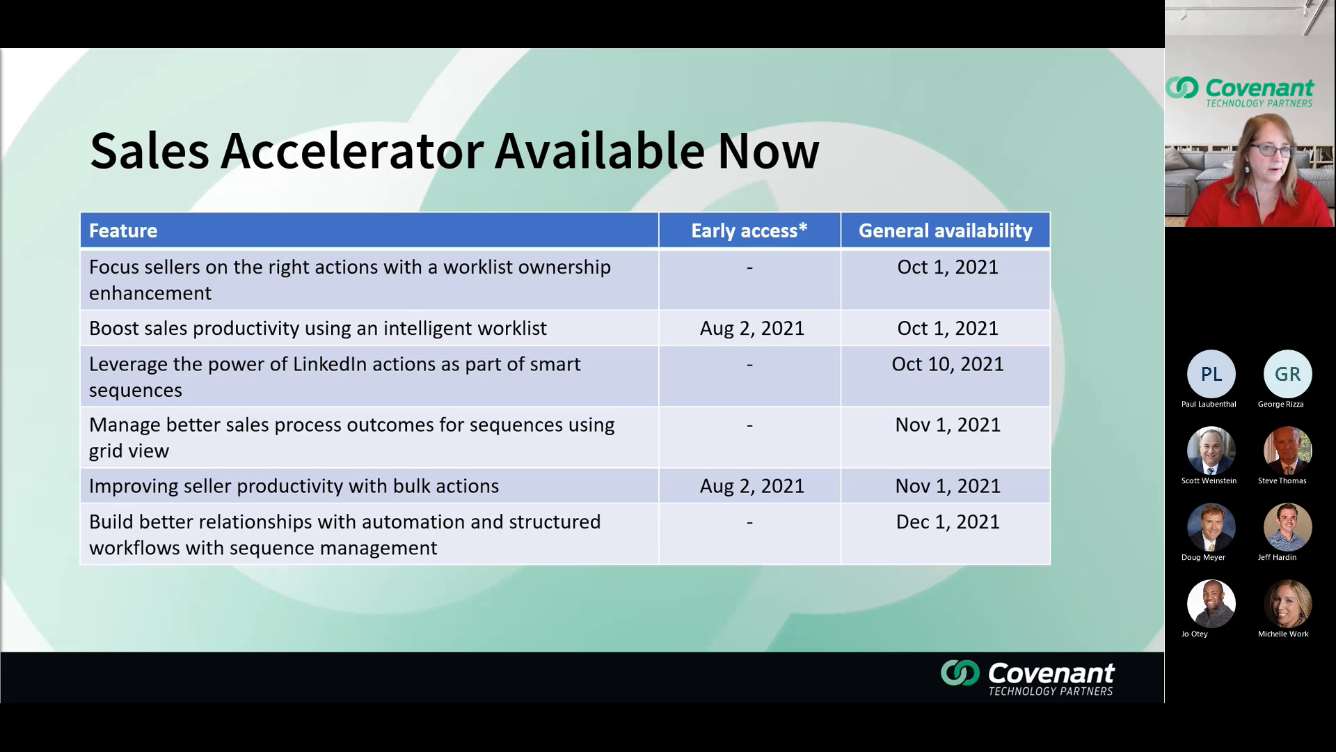
key("Right")
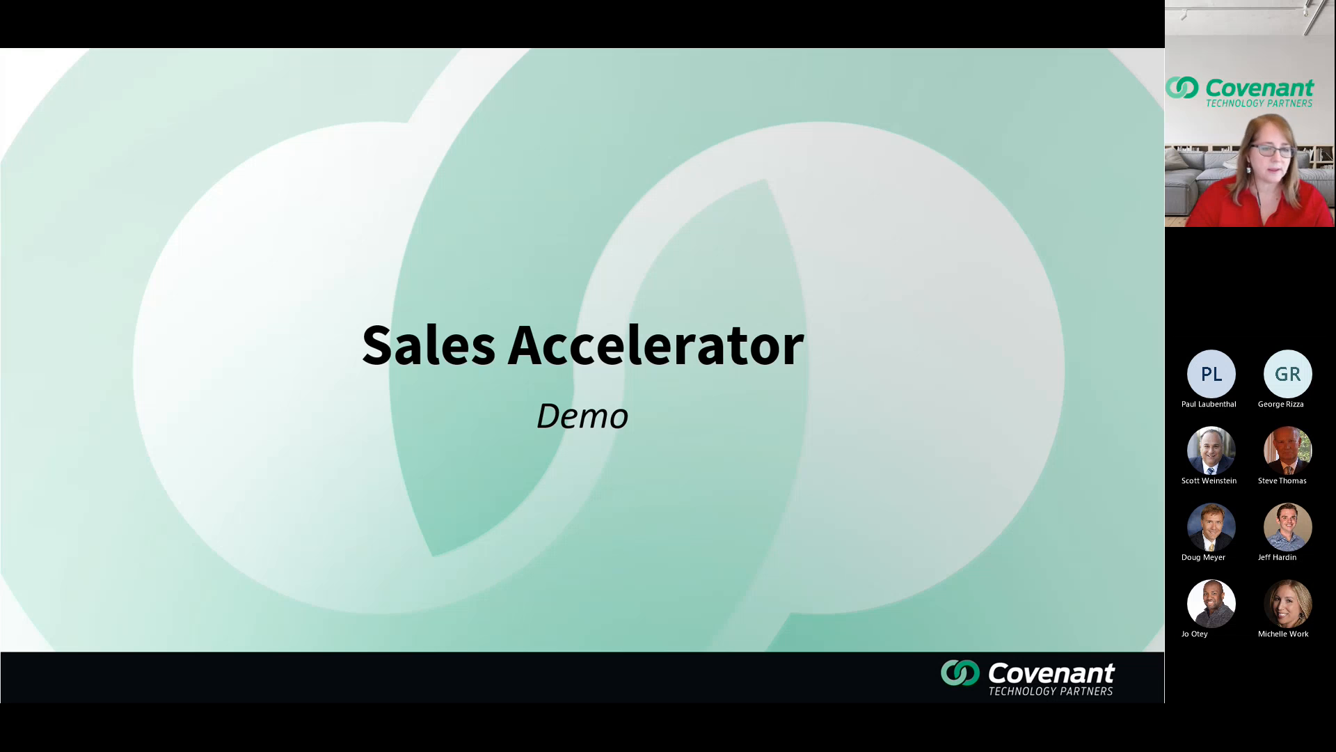
key("alt+Tab")
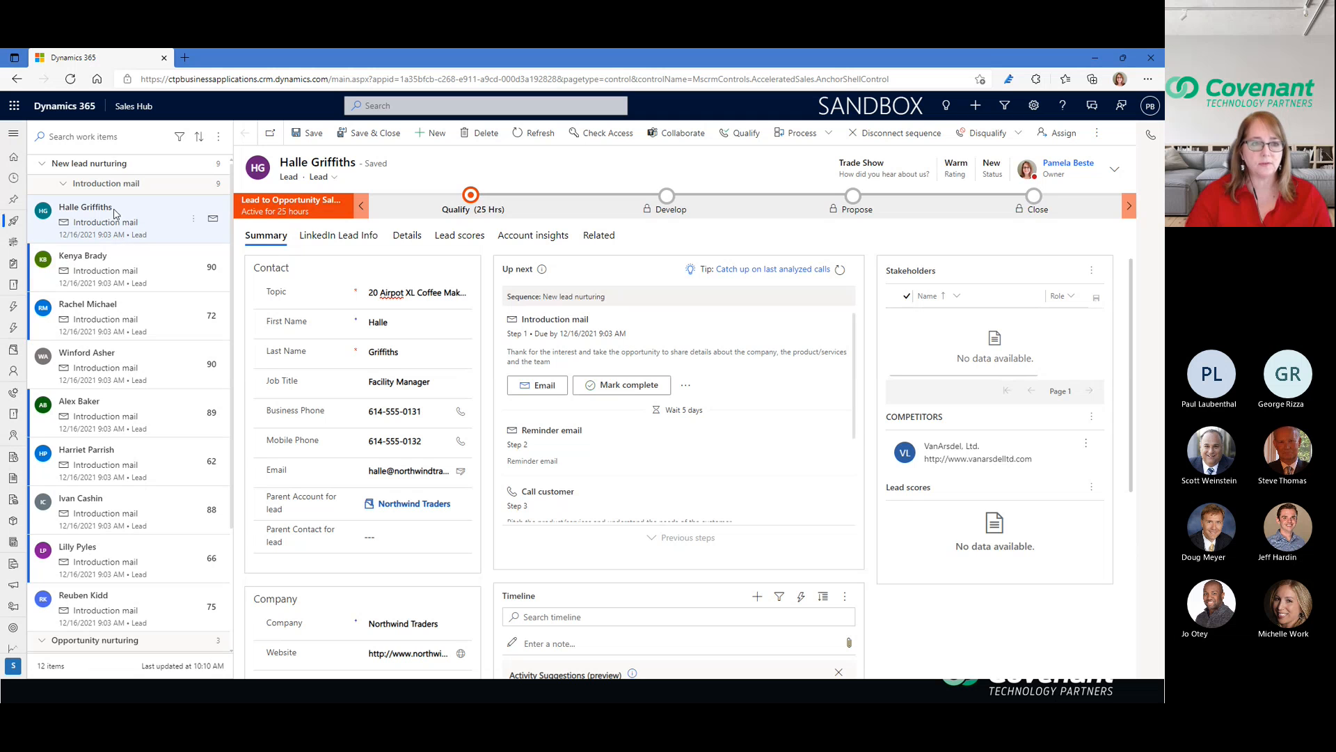
Step: Examine the worklist's filter options, open the New lead nurturing lead scored 89 and view the actions available for it
scroll(115, 418, "down", 3)
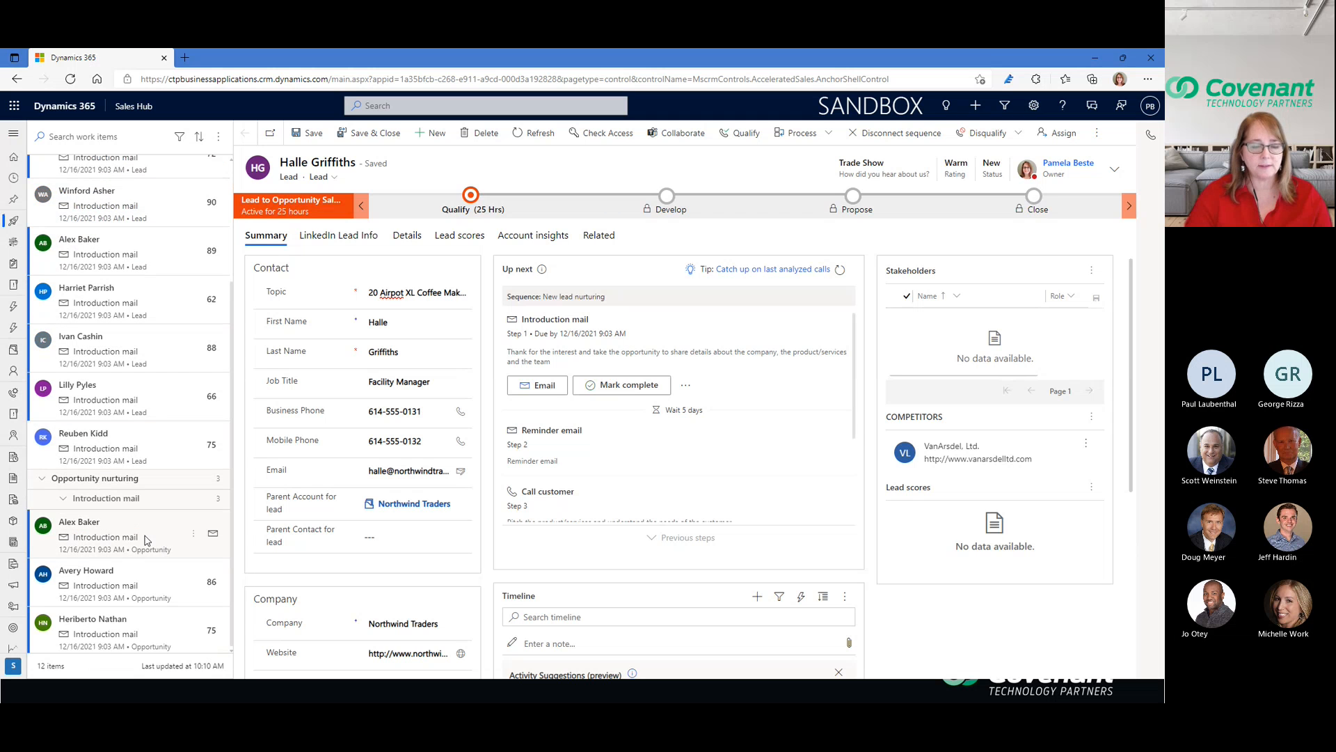
left_click(179, 138)
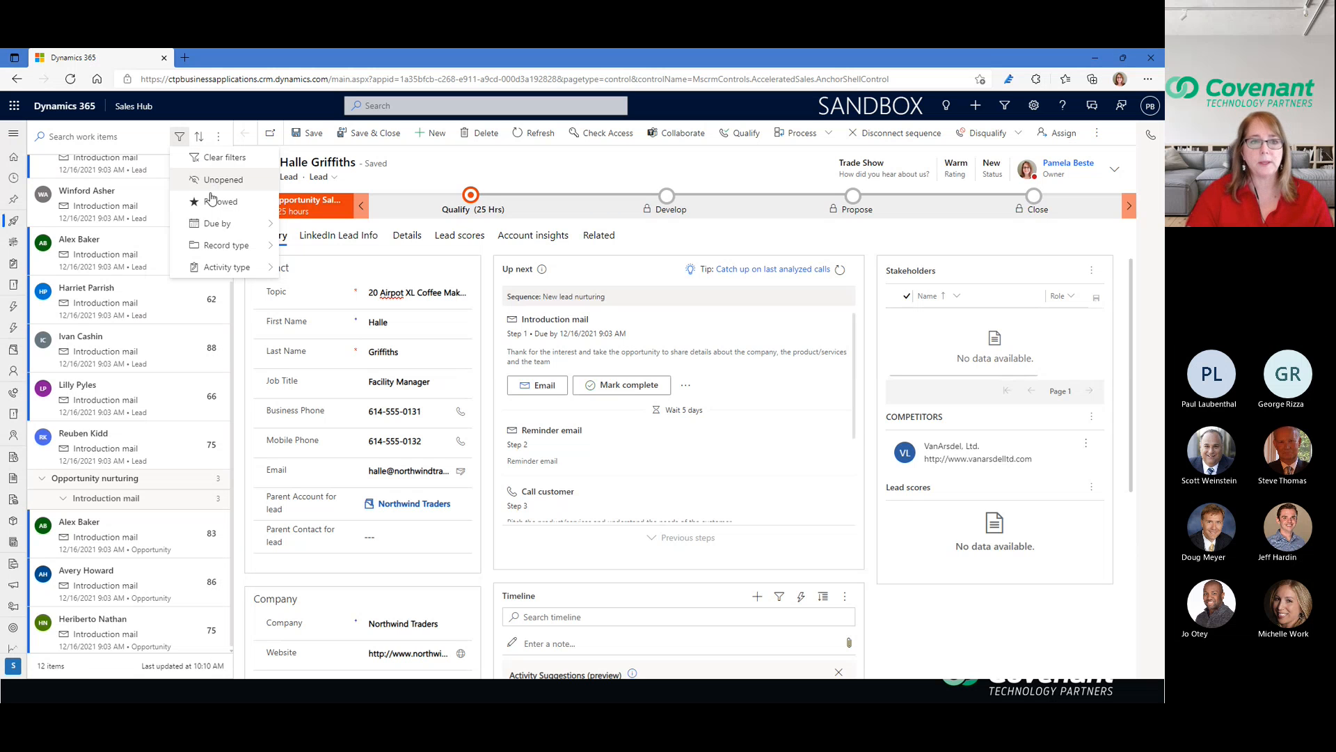
left_click(137, 244)
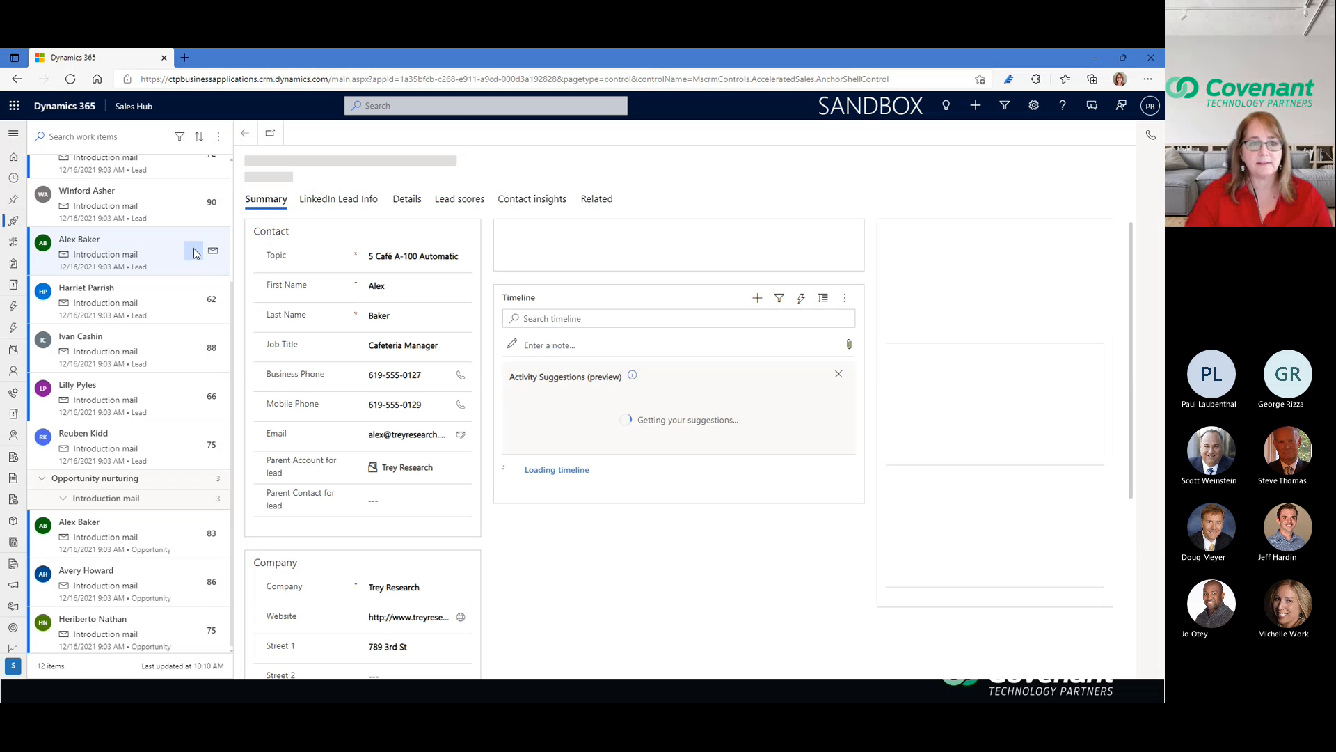
left_click(194, 252)
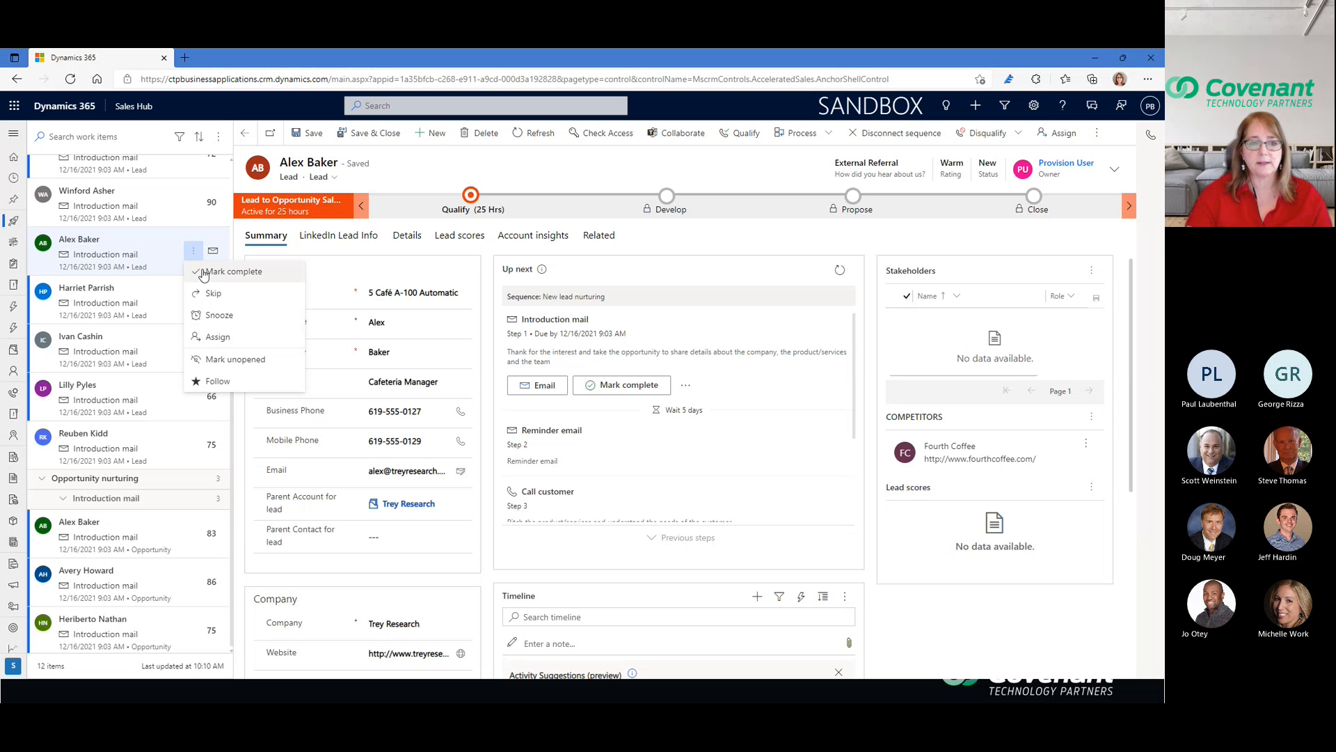
Step: Reverse the worklist's sequence name sort order to Z to A and restore it to A to Z
left_click(199, 141)
left_click(199, 137)
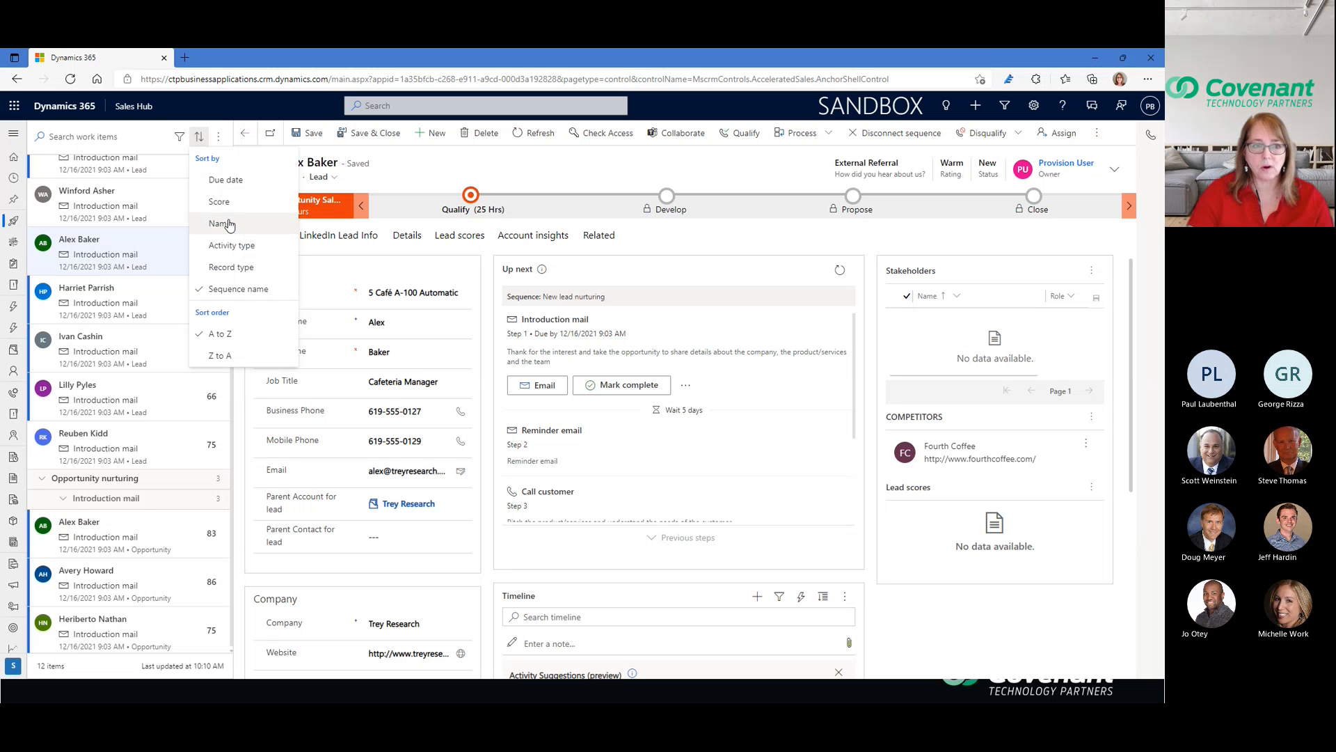
left_click(220, 355)
left_click(199, 138)
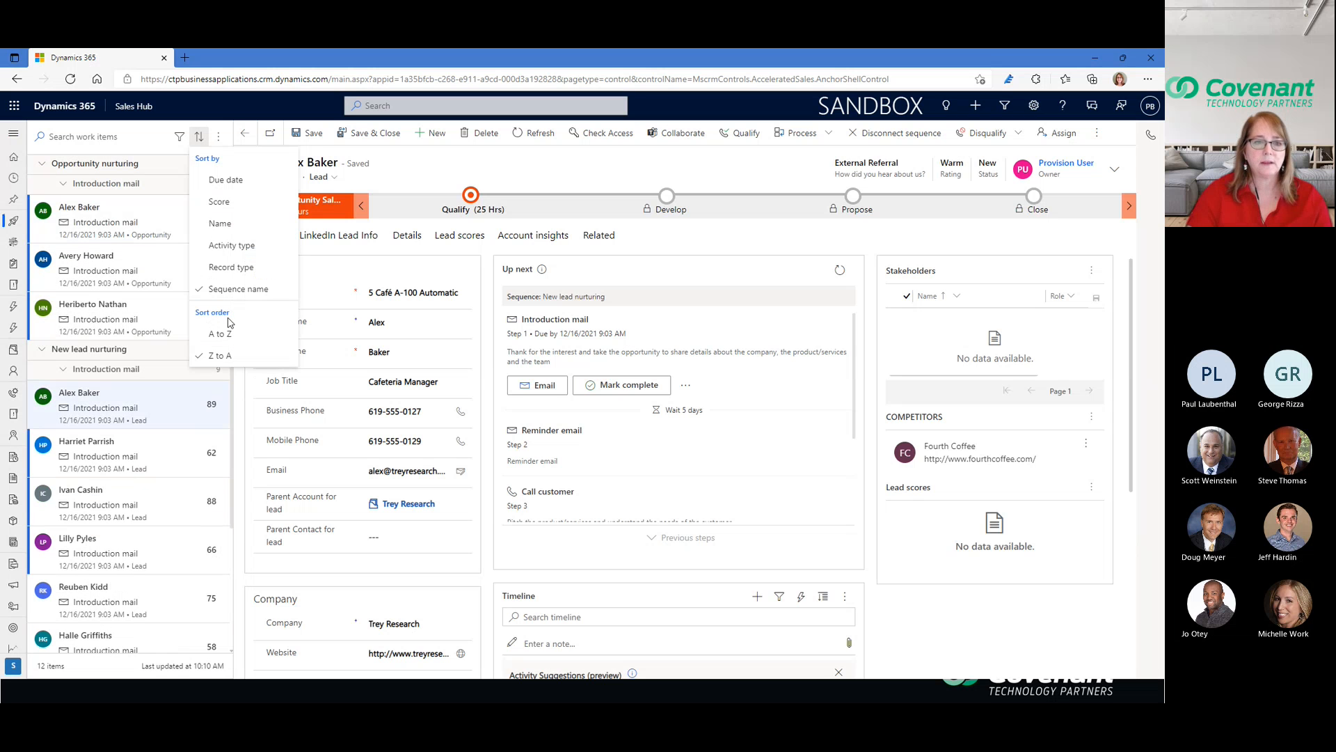
left_click(231, 334)
Step: Compose a bulk email to the first three leads under New lead nurturing with the "Thank you for your interest (Web site)" template
left_click(219, 137)
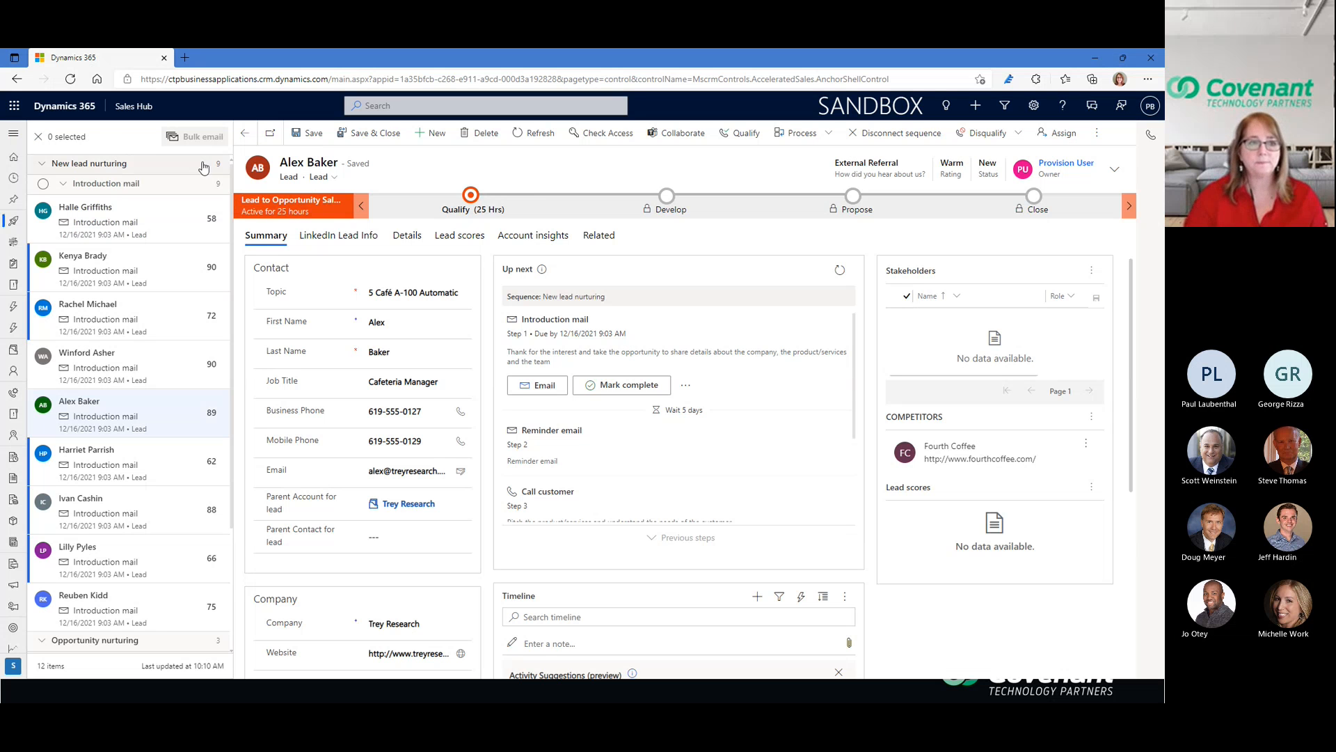
left_click(43, 213)
left_click(43, 260)
left_click(44, 308)
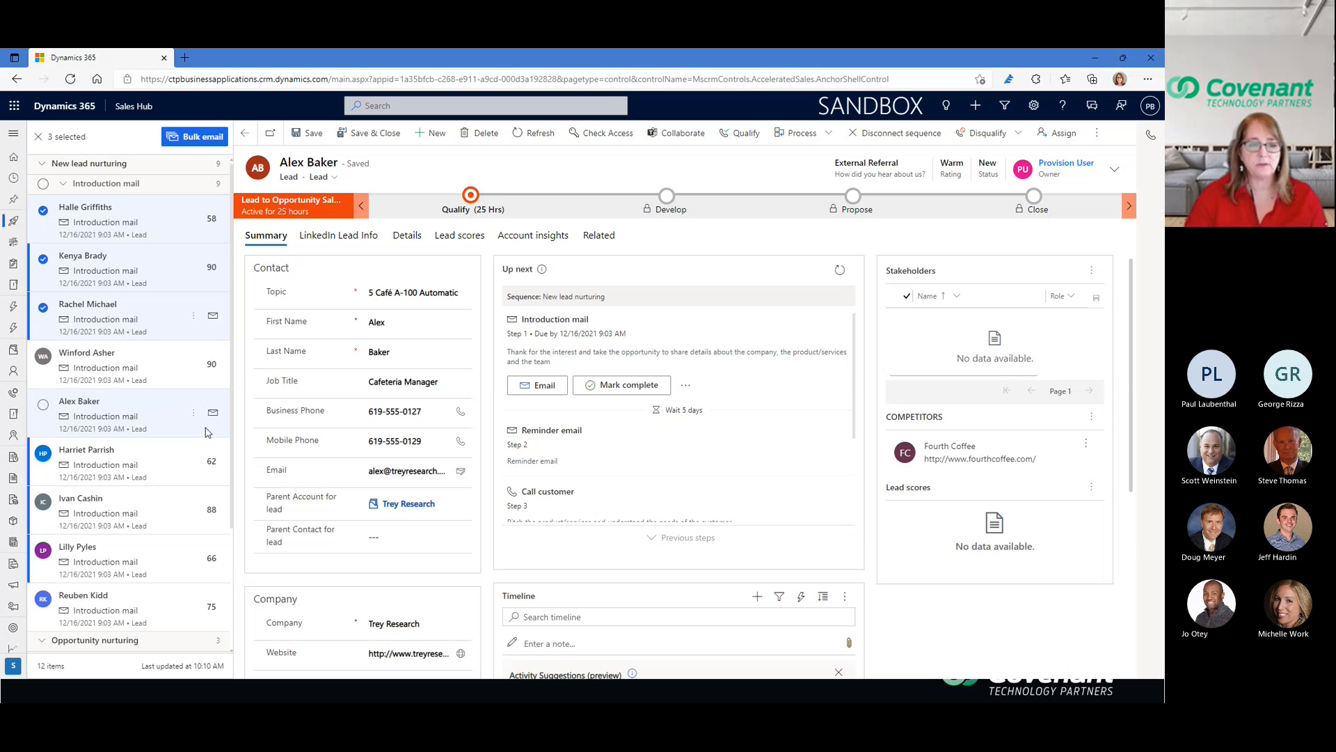
left_click(192, 138)
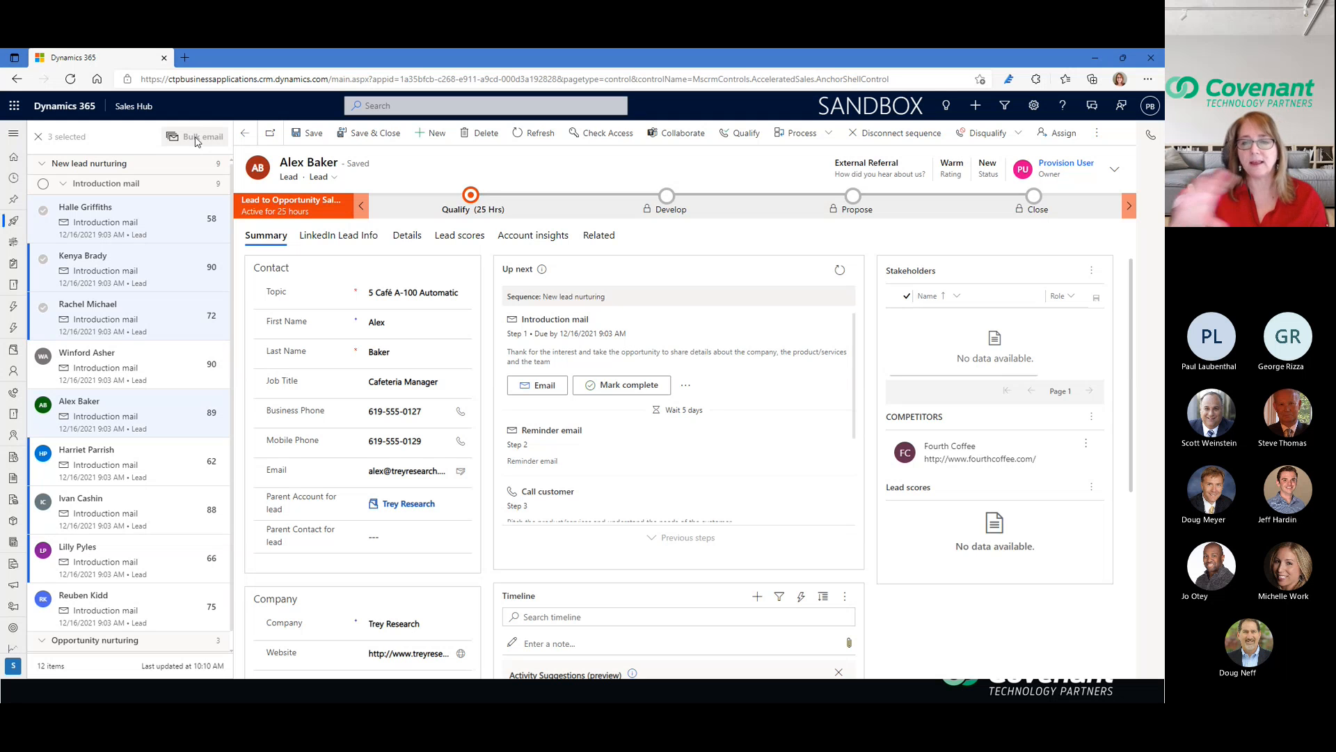
left_click(196, 139)
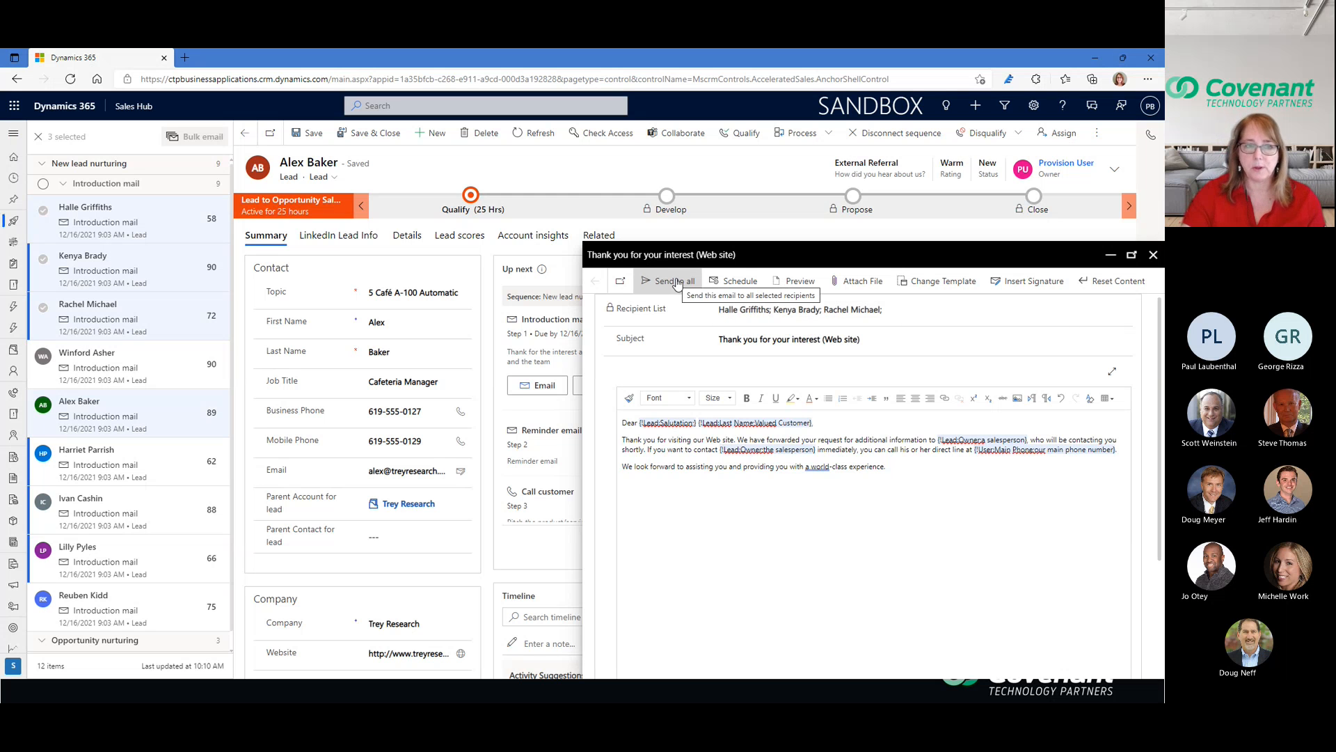
Step: Discard the unsent bulk email and clear the selection of leads in the worklist
left_click(1153, 255)
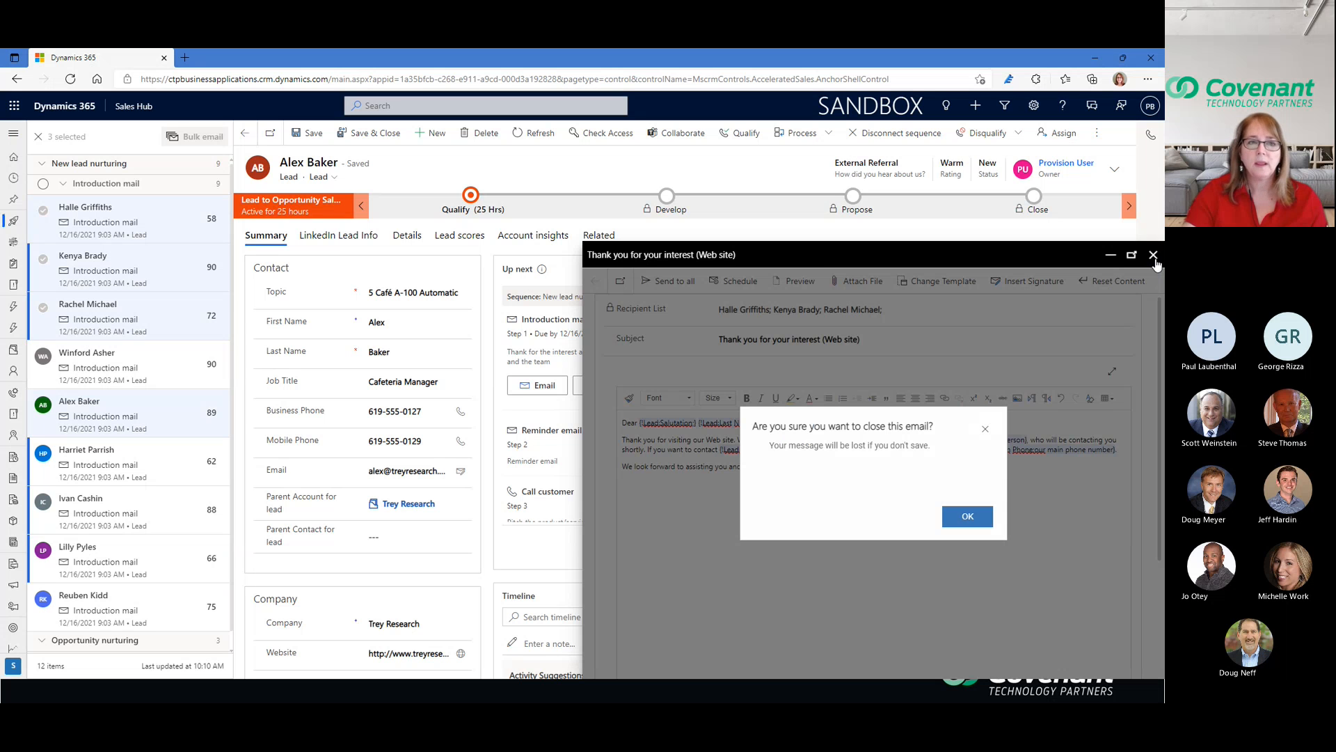
left_click(967, 515)
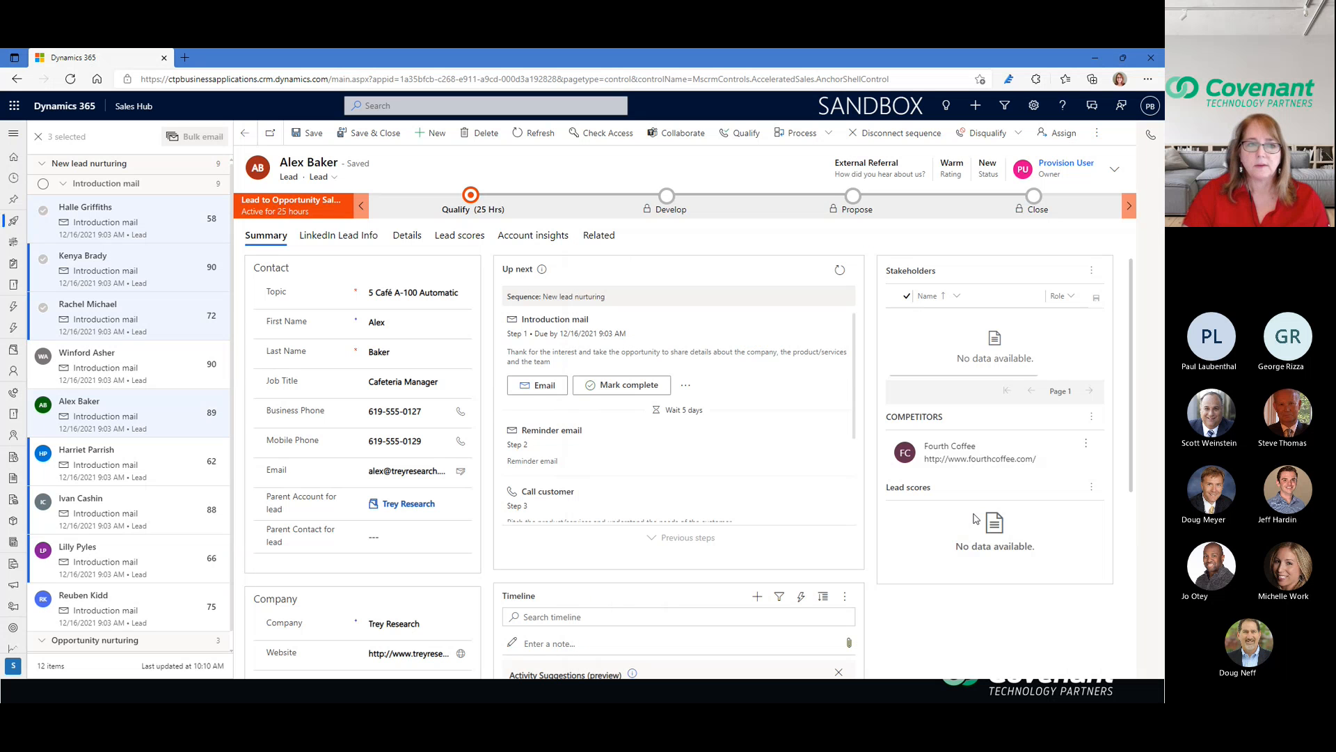
left_click(40, 137)
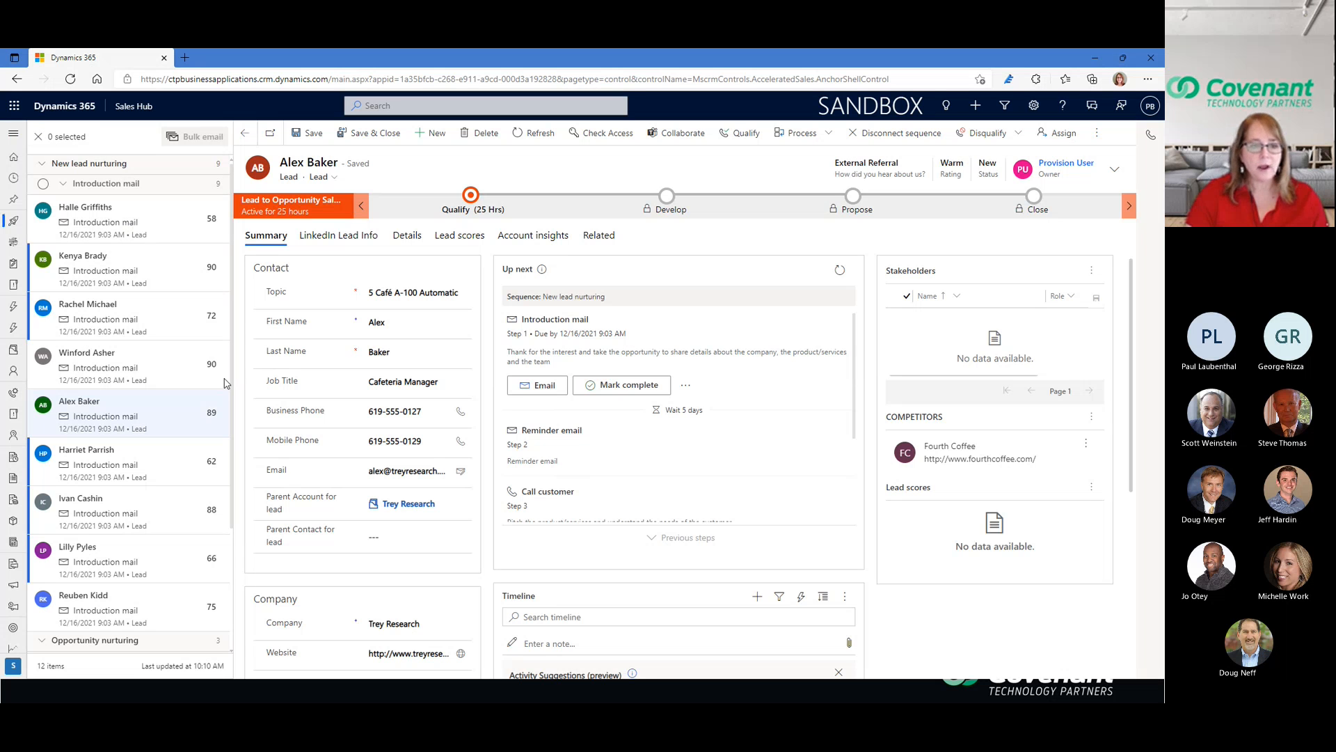
Step: Open the first lead under New lead nurturing and mark its Introduction mail step complete
left_click(127, 224)
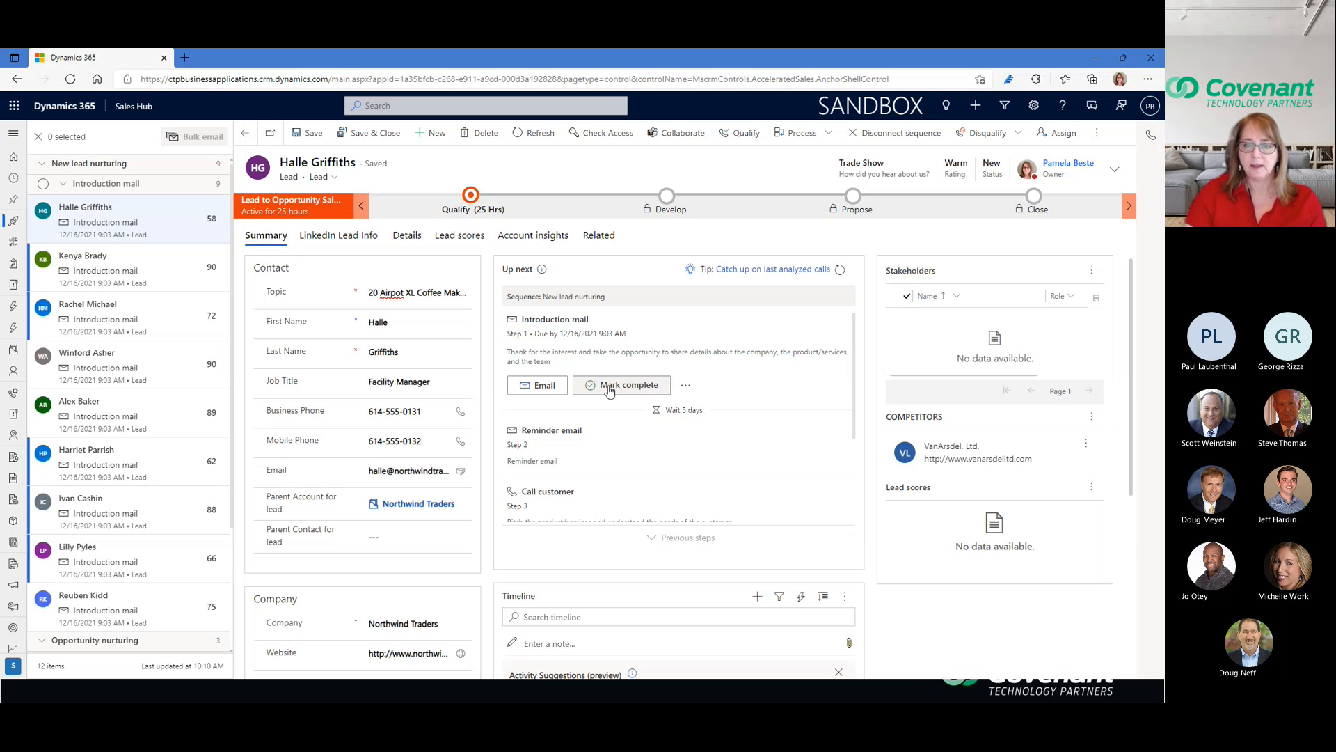
left_click(647, 387)
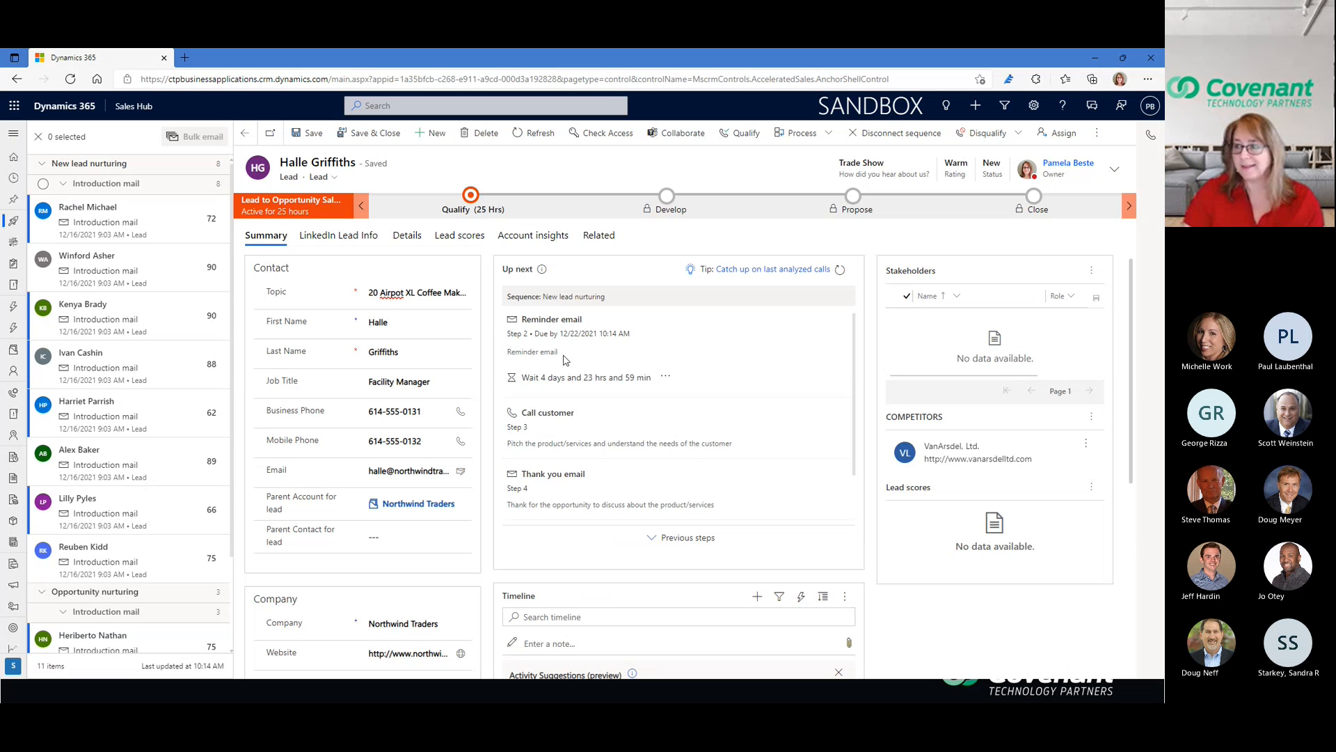
Step: Skip the wait time on the lead's Reminder email step and mark that step complete
left_click(665, 379)
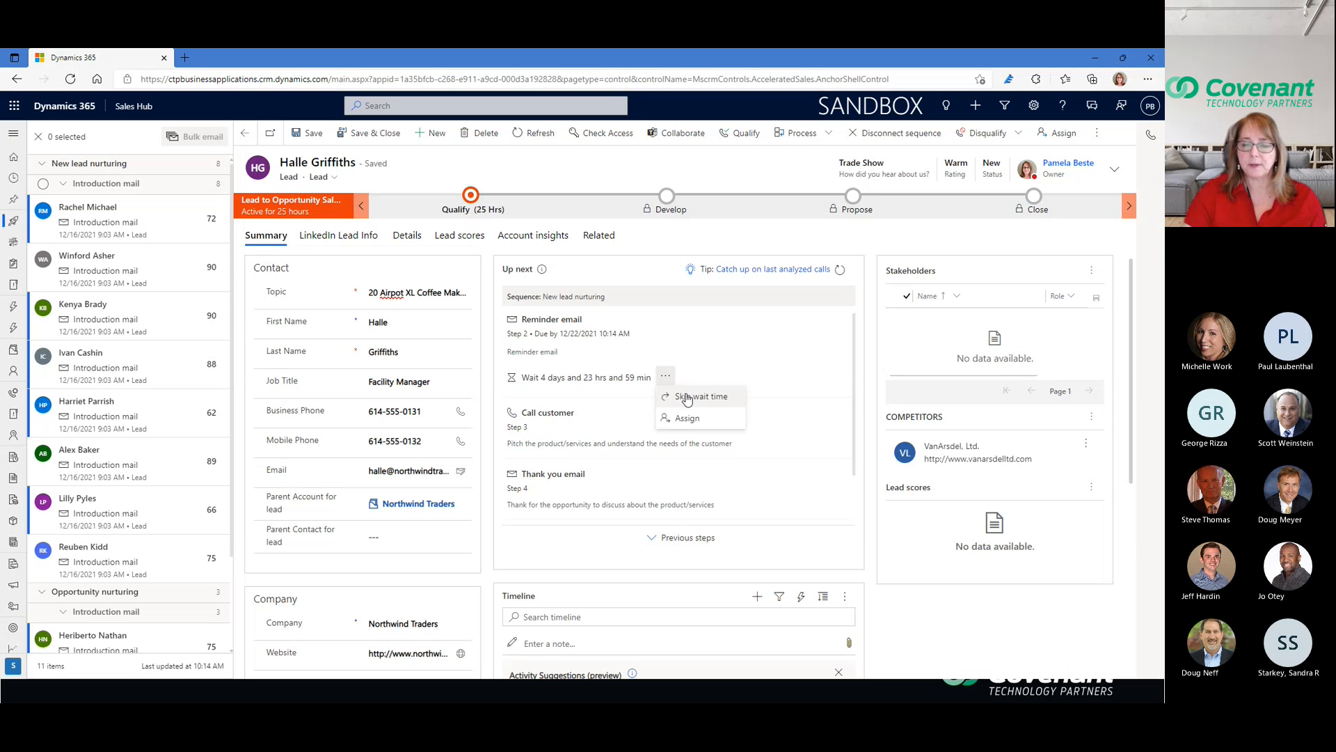
left_click(686, 397)
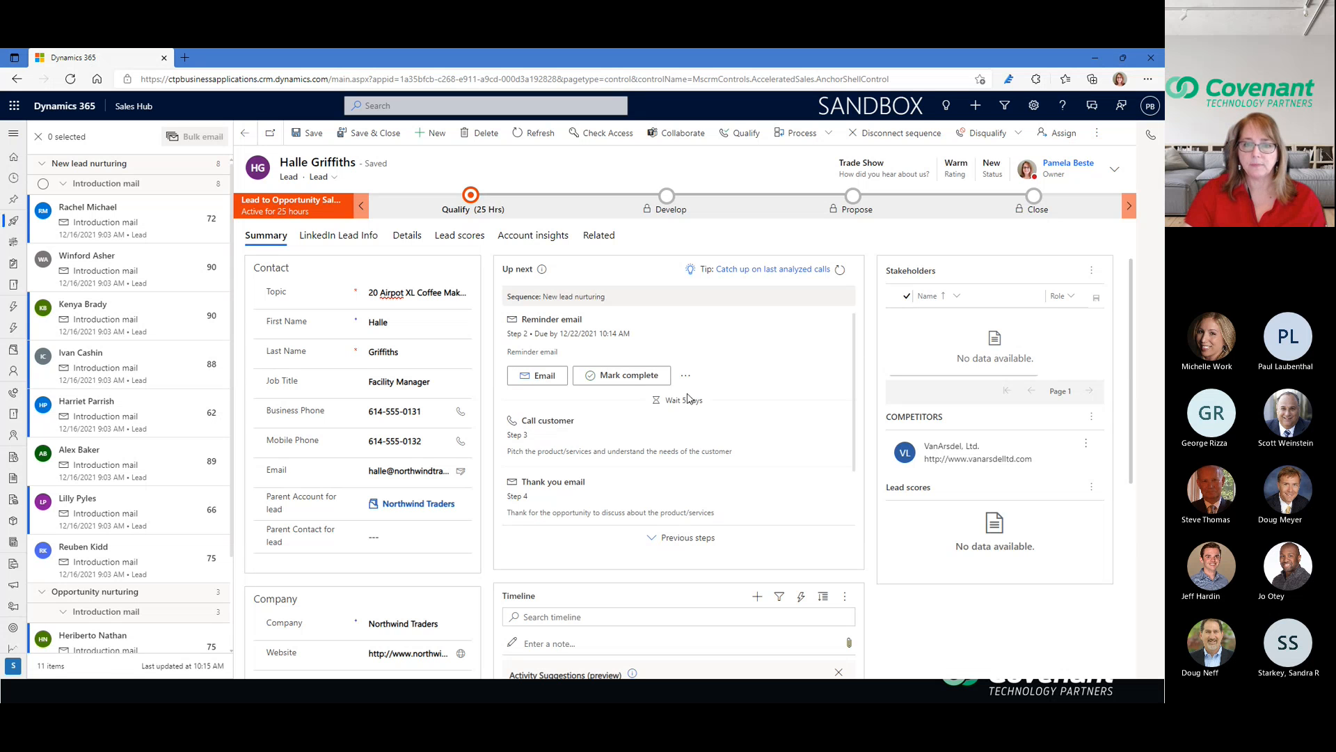
left_click(642, 378)
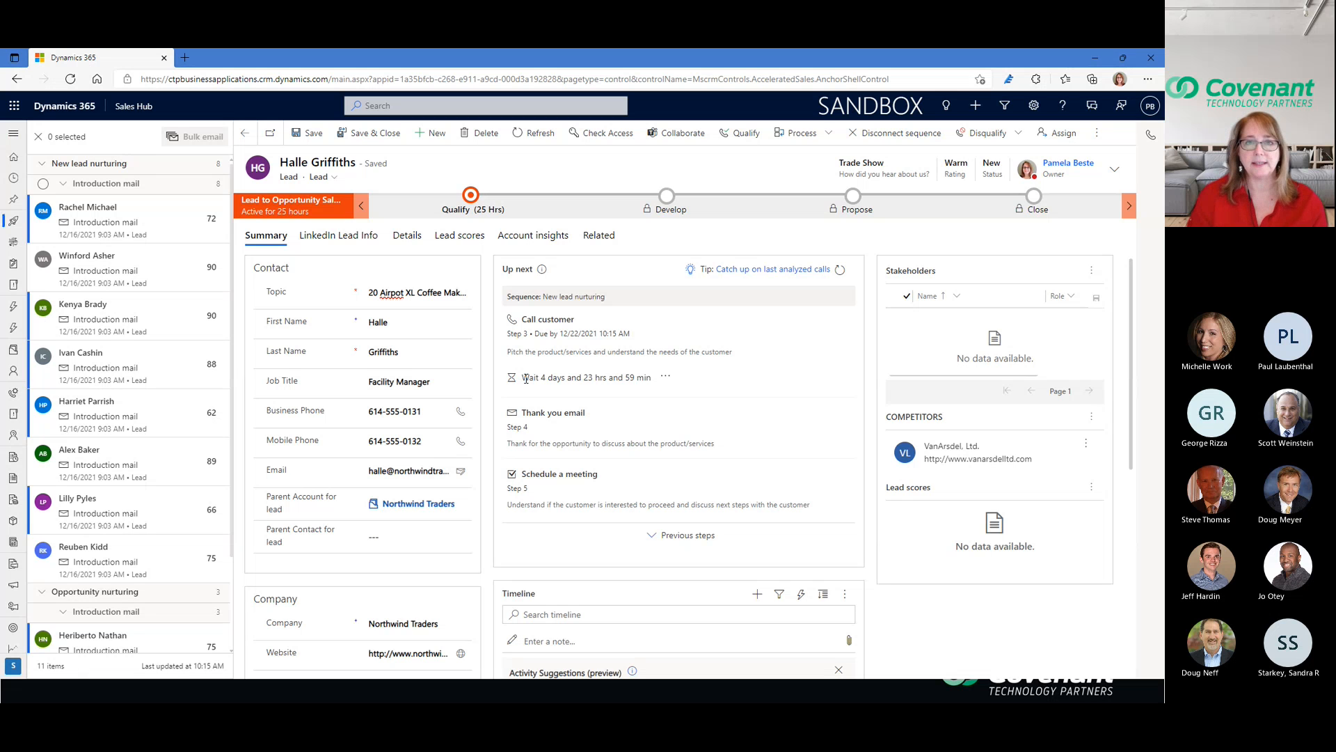
Step: Skip the wait time on the lead's Call customer step and open the call dialer
left_click(666, 377)
left_click(699, 399)
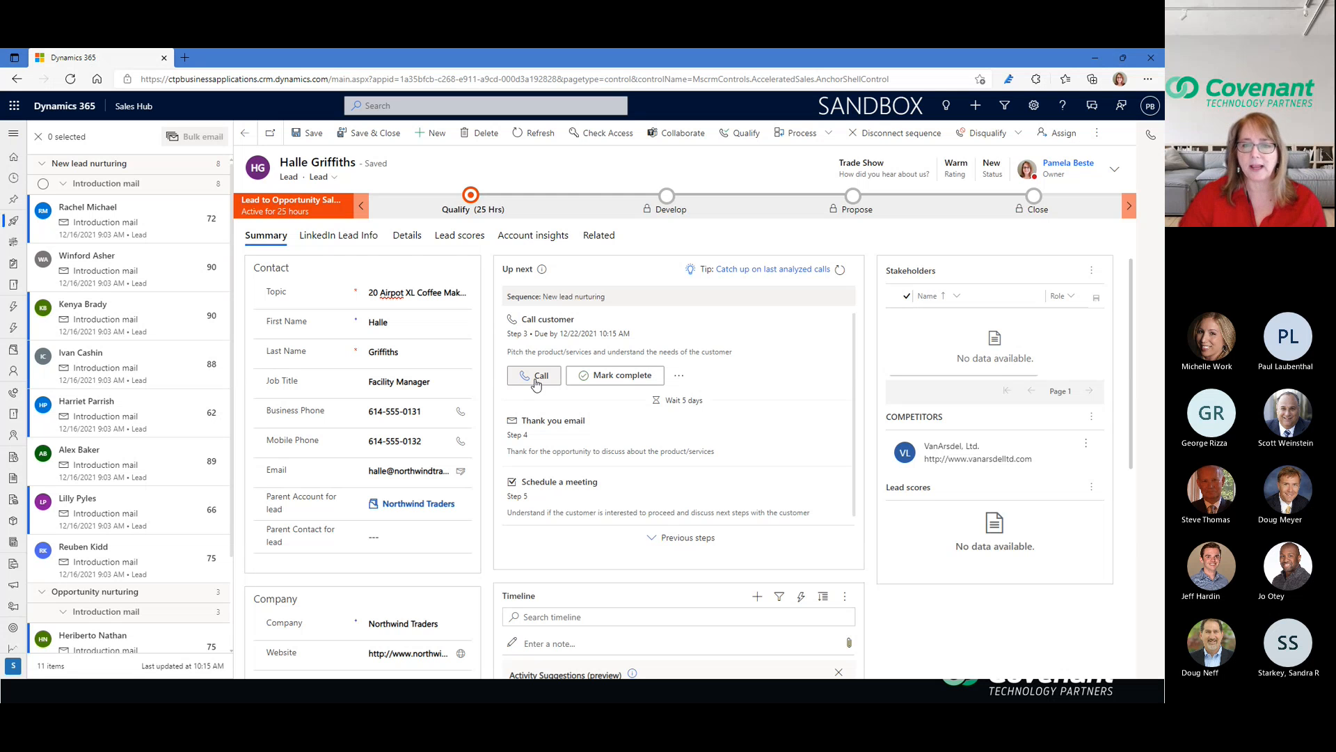
left_click(1151, 137)
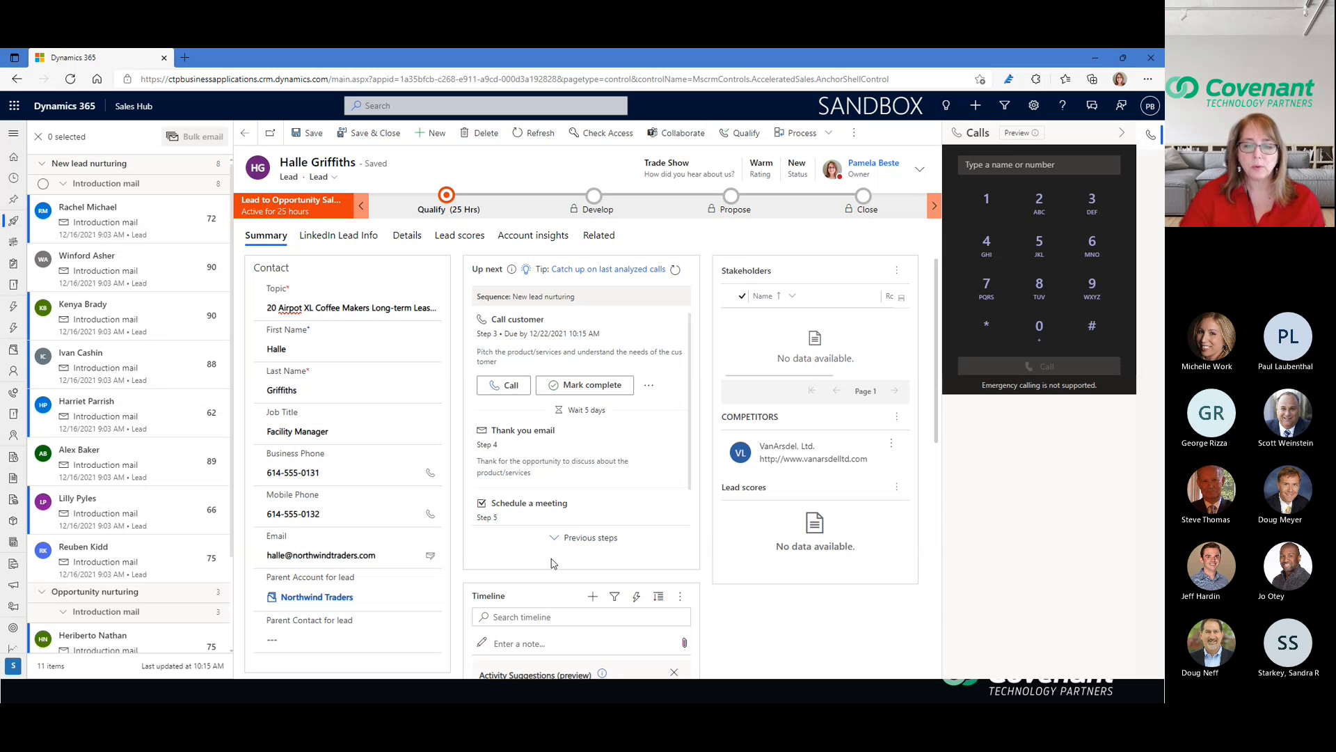
Step: Examine the lead's previous sequence steps, close the call dialer and review the activities logged in the timeline
left_click(557, 537)
scroll(575, 512, "down", 1)
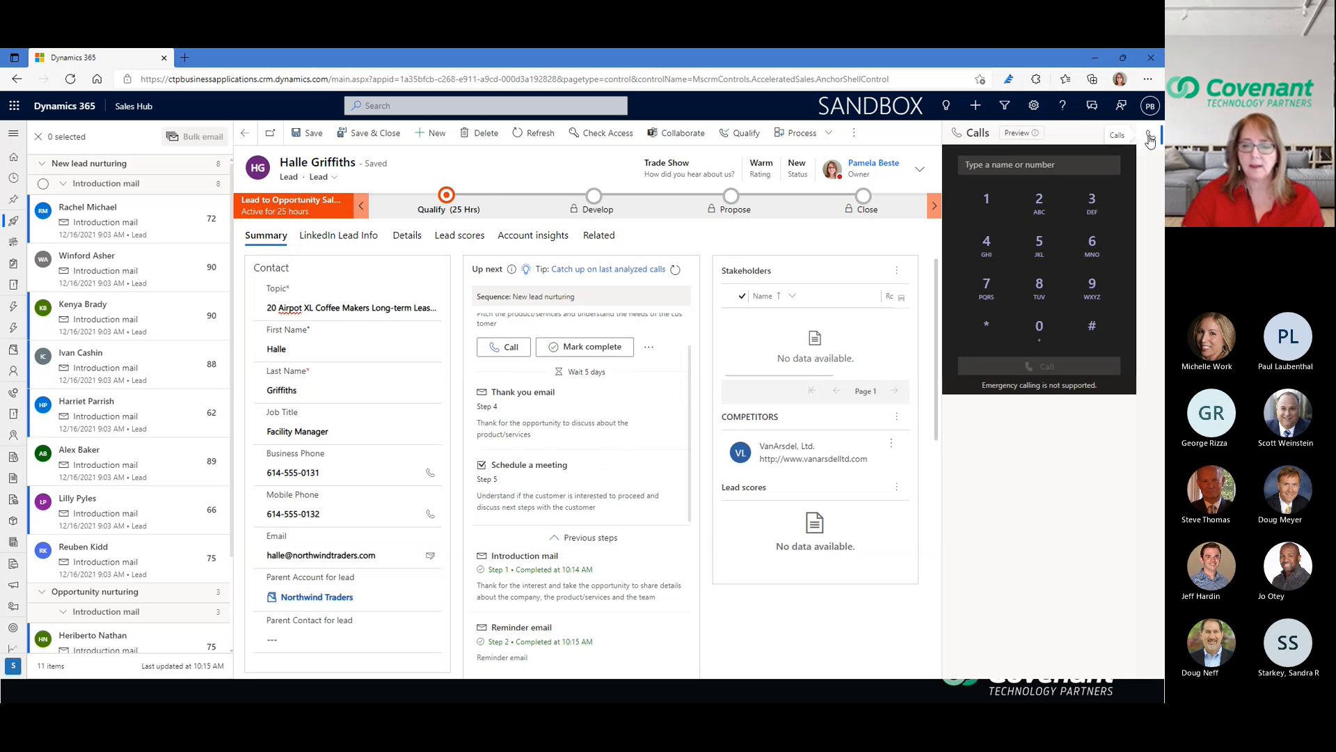
left_click(1121, 133)
scroll(855, 463, "down", 10)
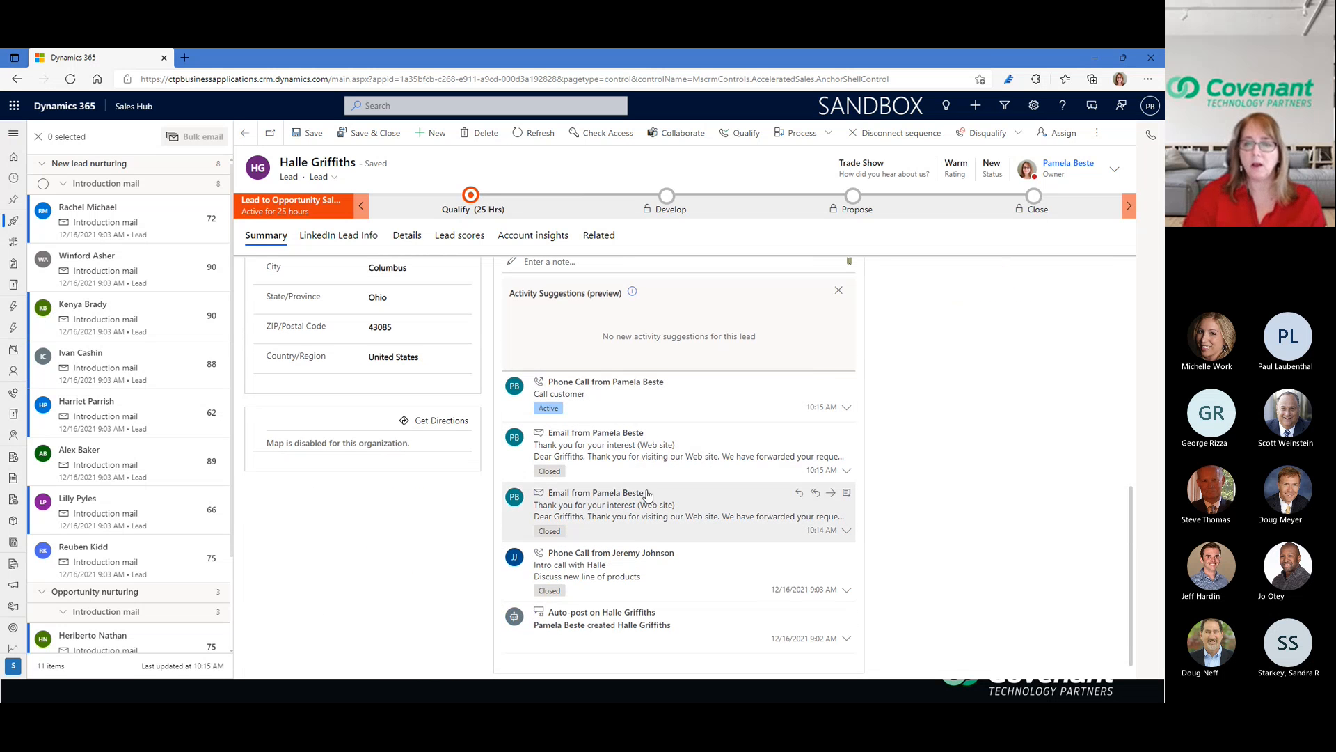
scroll(718, 434, "up", 2)
scroll(719, 434, "down", 2)
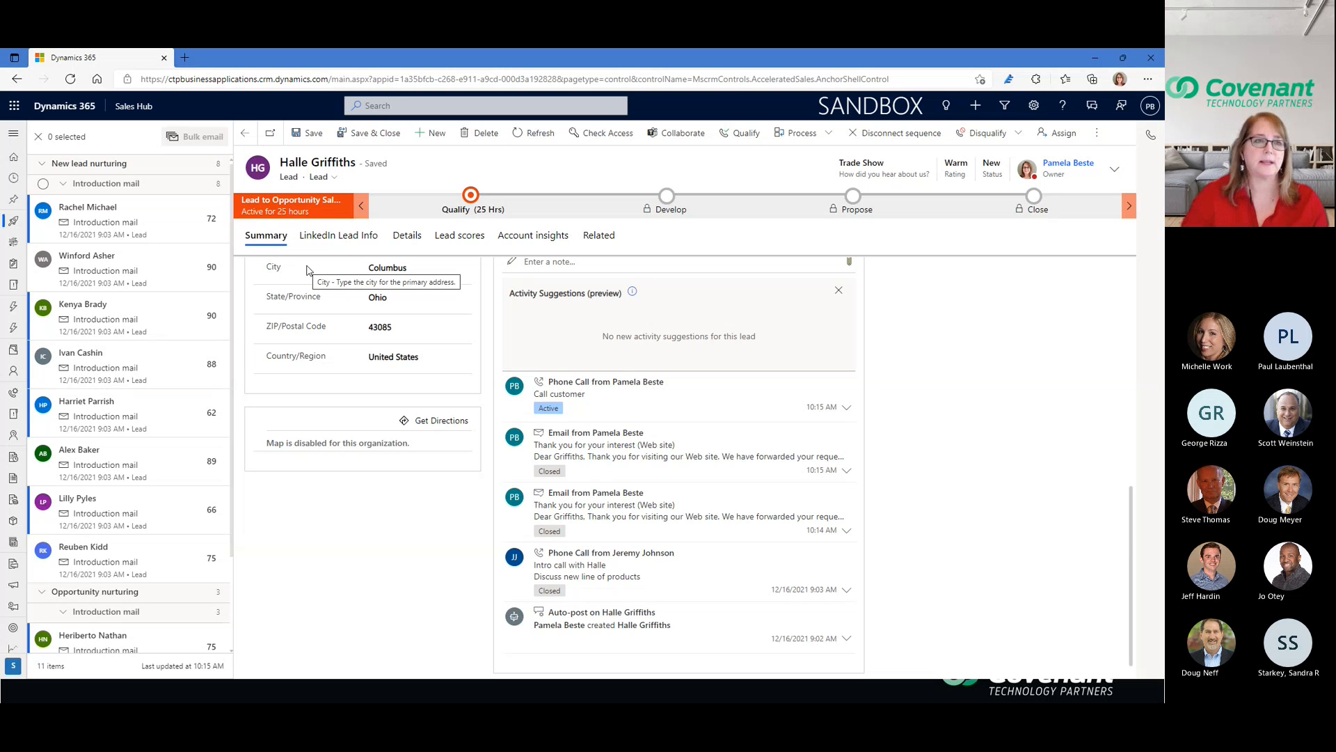
Step: Exit the bulk email selection and open the personal availability settings from the worklist
left_click(39, 137)
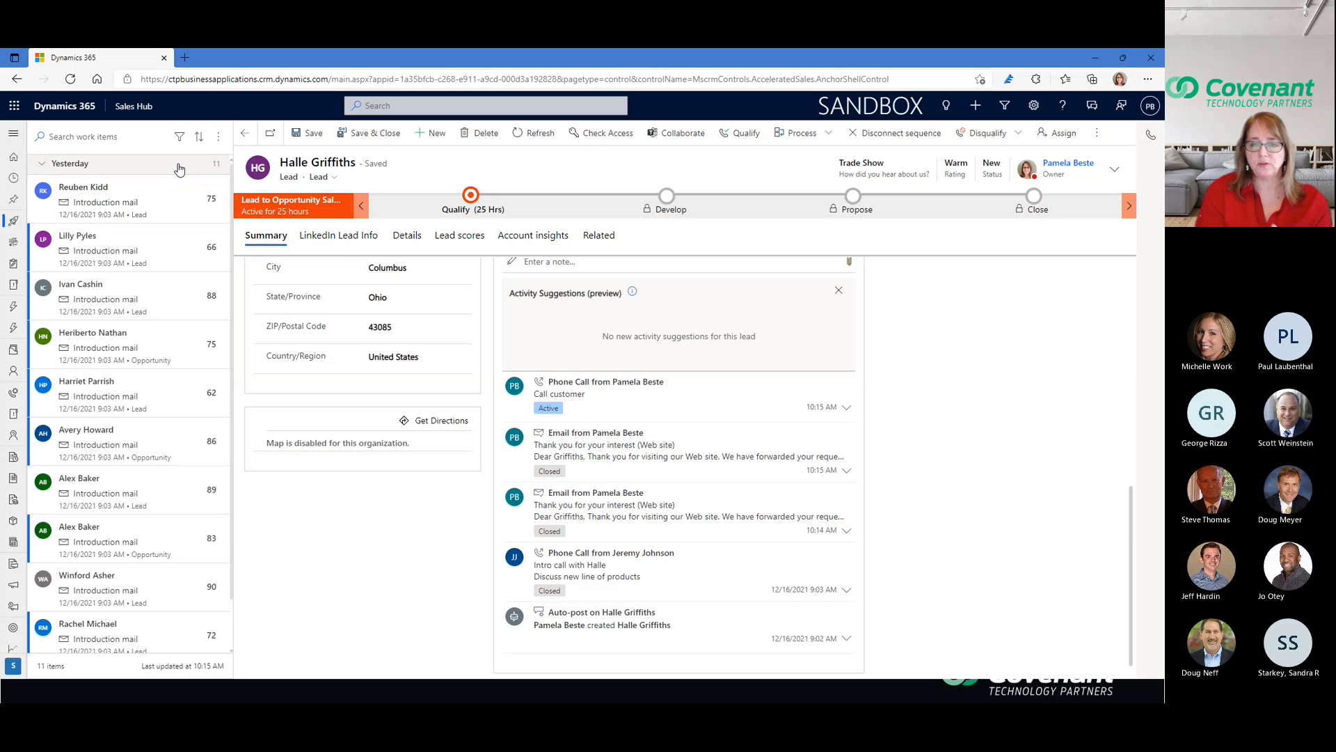
left_click(218, 137)
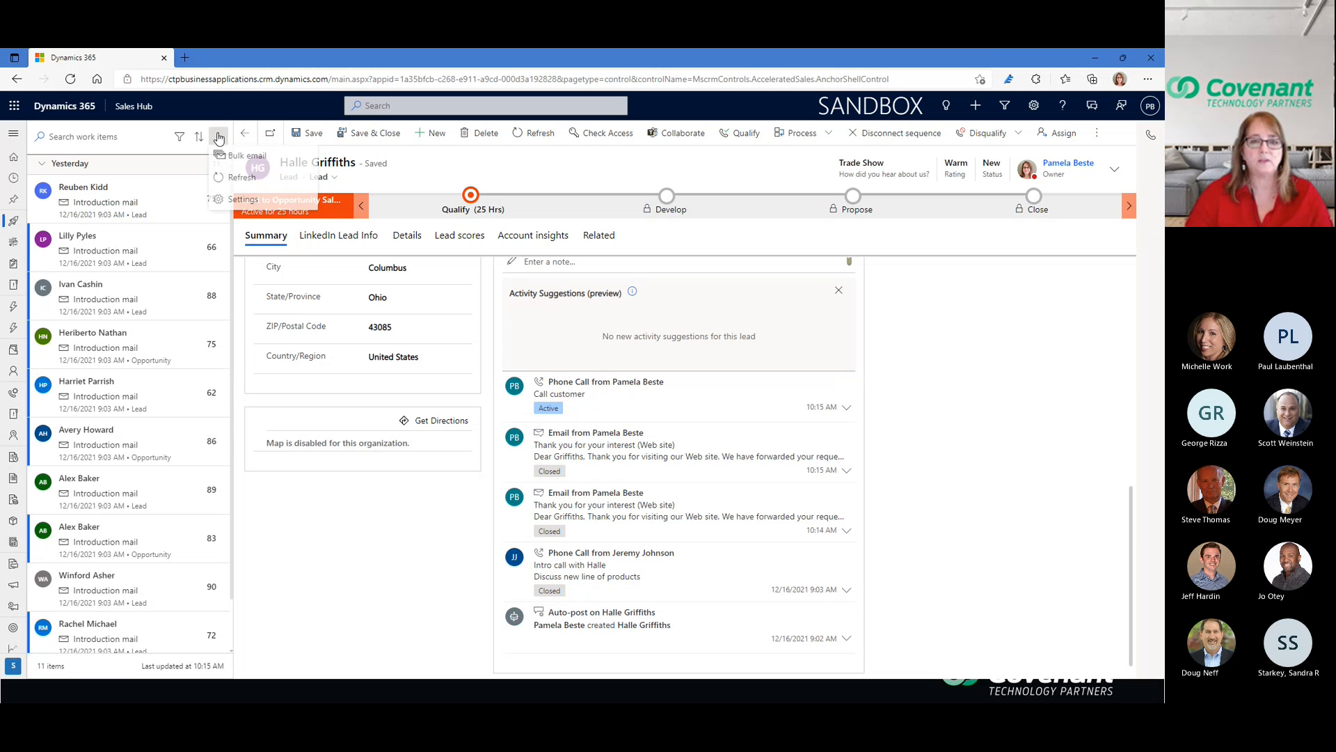
left_click(242, 201)
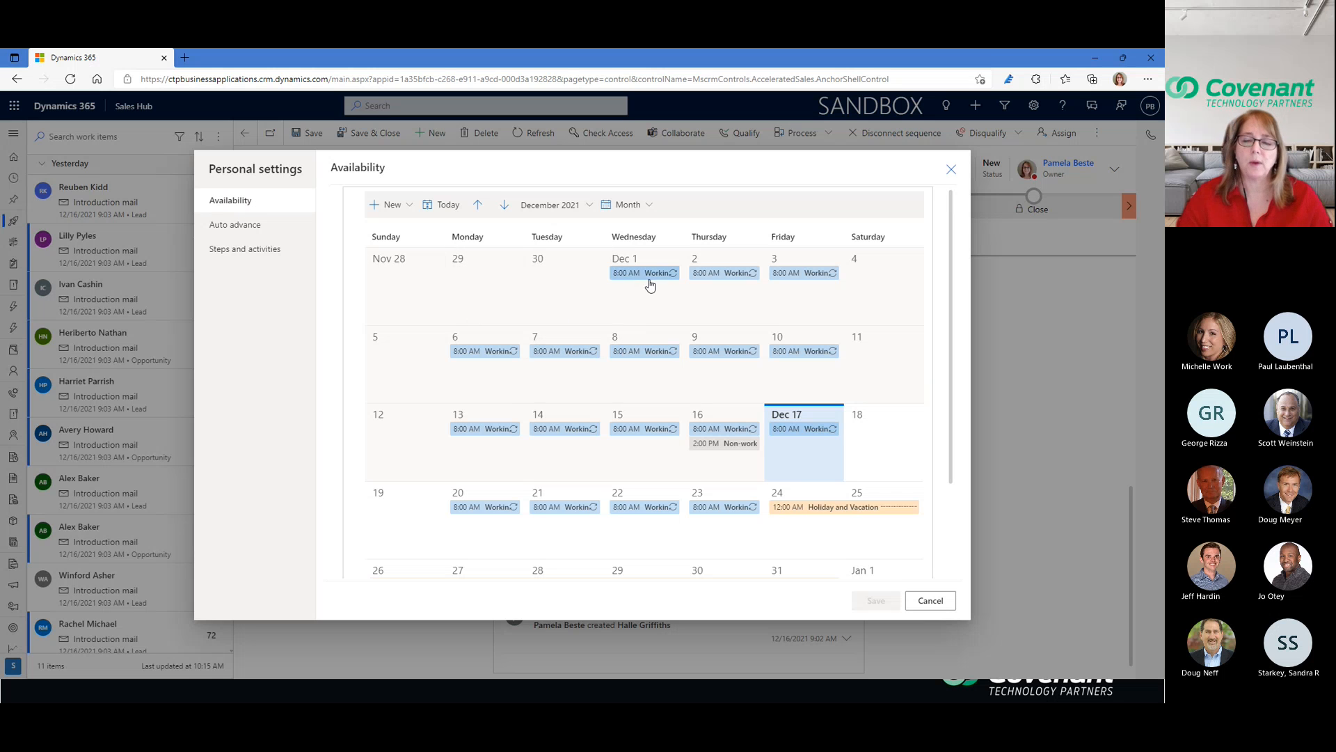
left_click(406, 206)
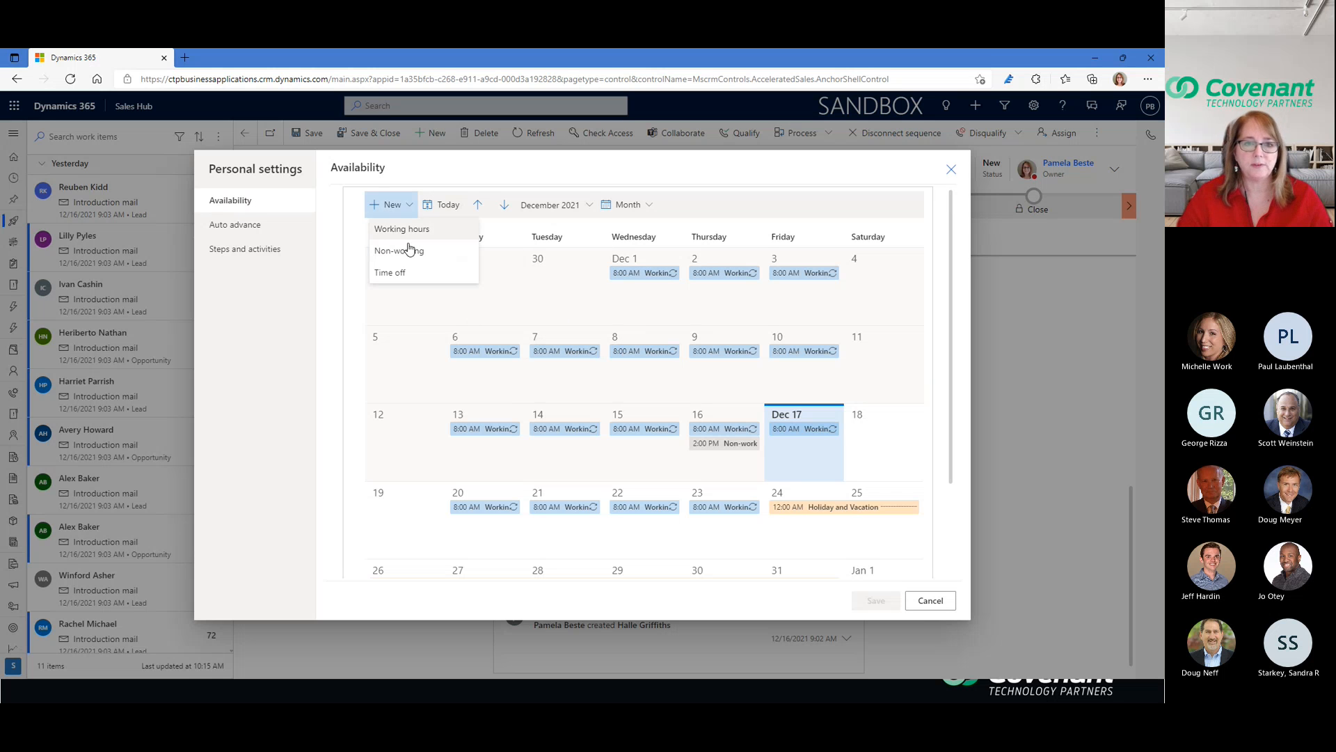
left_click(407, 237)
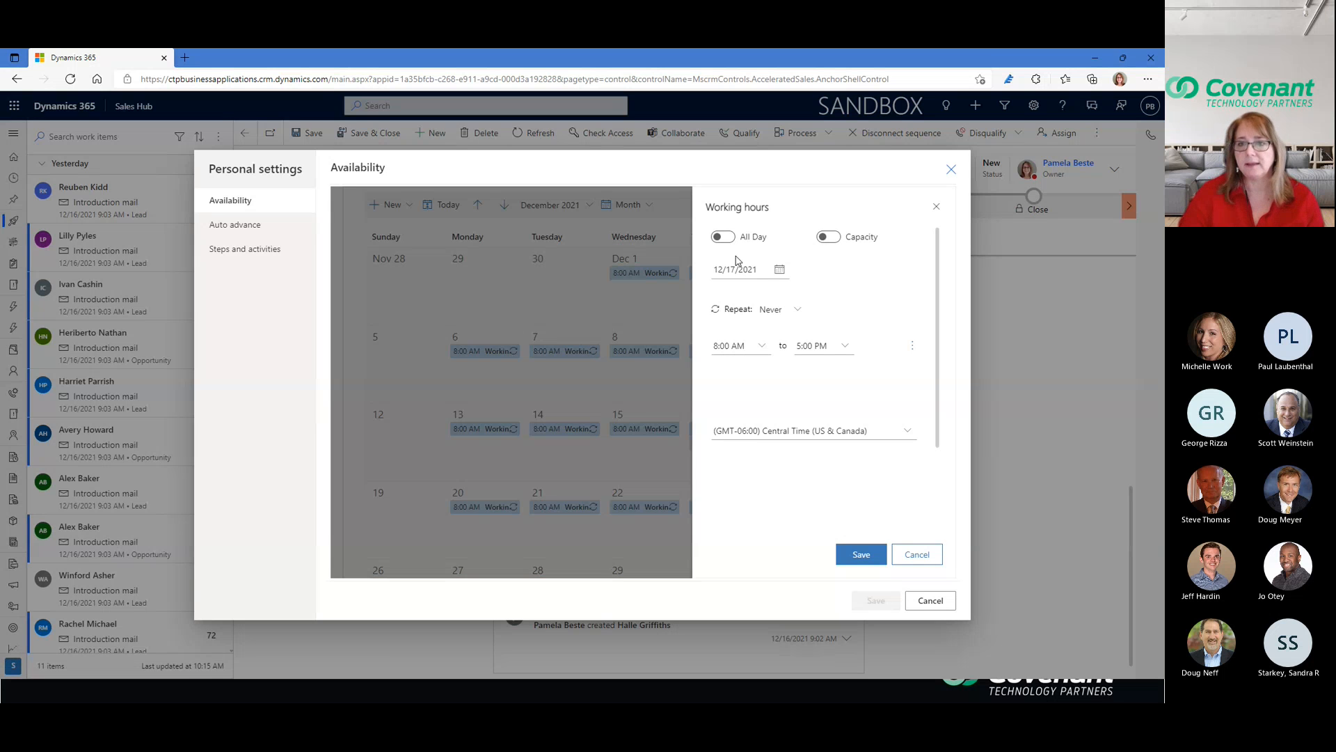
left_click(780, 270)
left_click(836, 267)
left_click(798, 309)
left_click(788, 353)
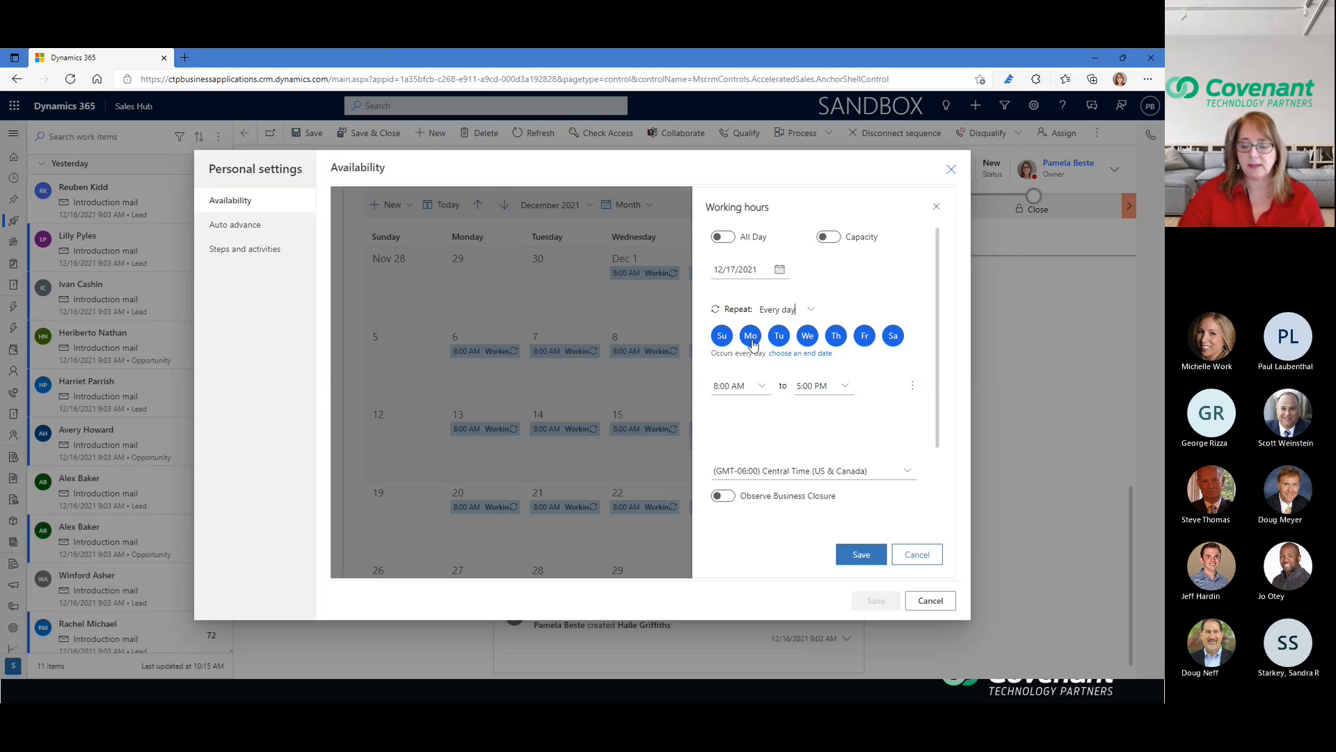
left_click(918, 555)
Step: Add non-working hours on 12/20/2021 from 8:00 AM to 10:00 AM, save them and close the personal settings
left_click(398, 208)
left_click(403, 249)
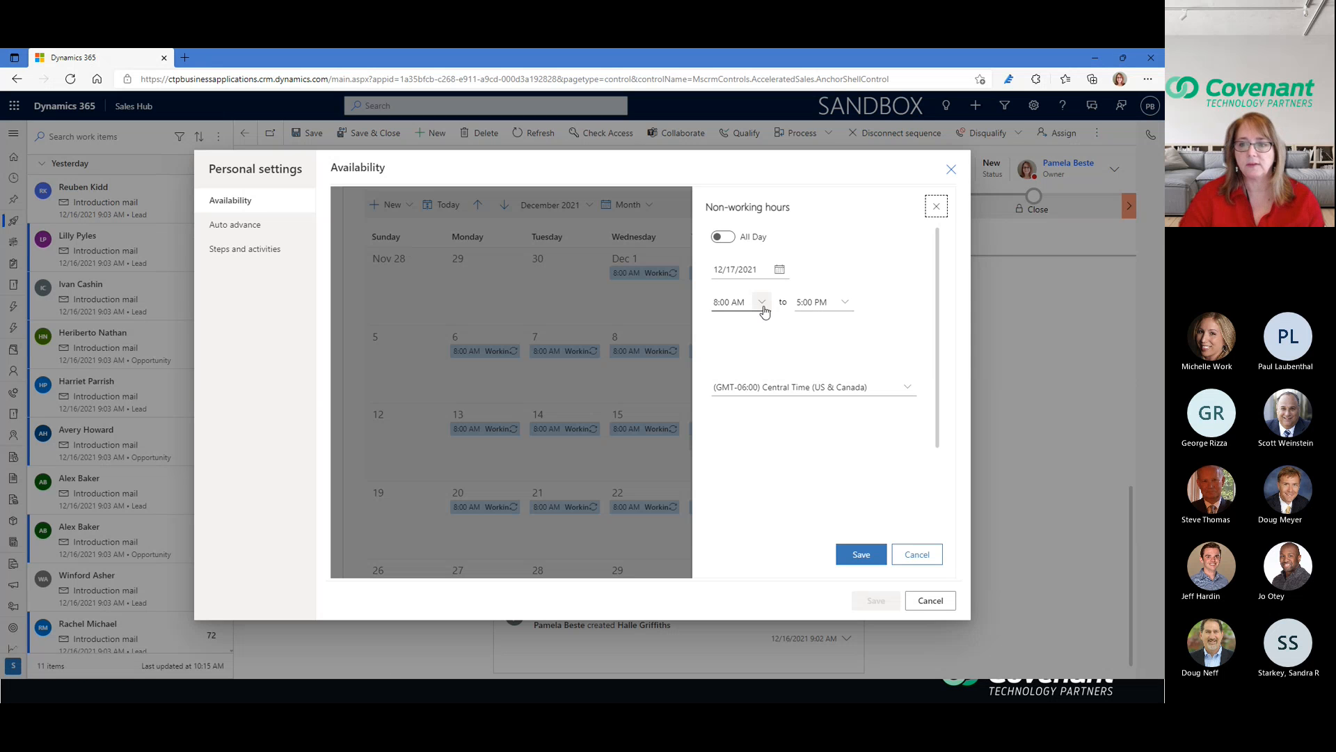
left_click(779, 270)
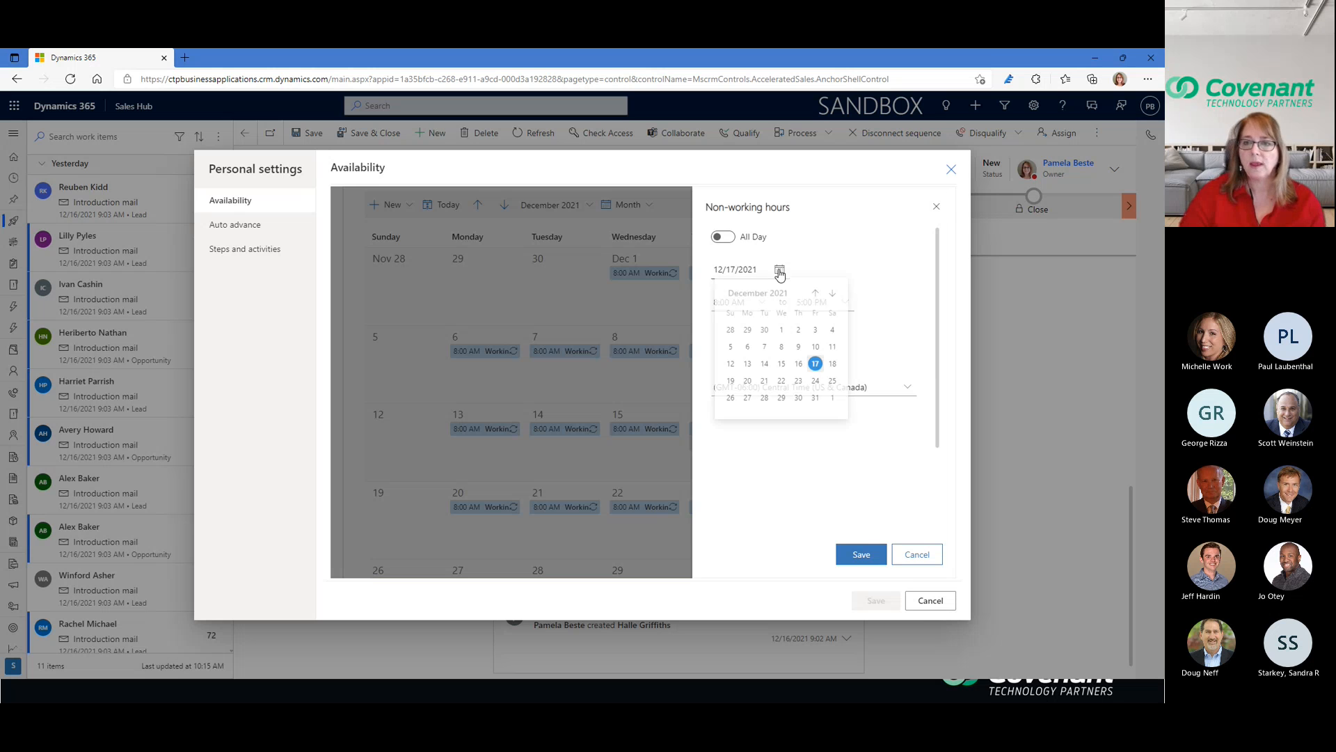
left_click(832, 365)
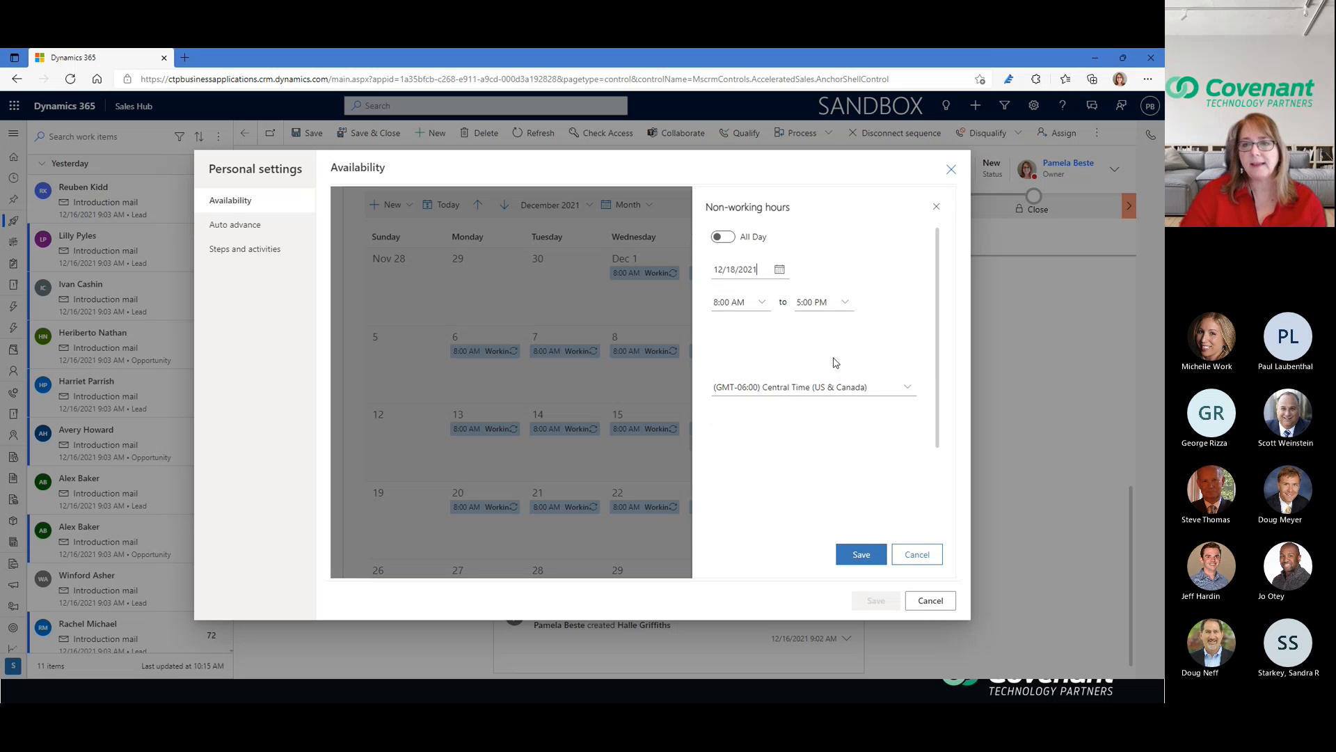
left_click(781, 270)
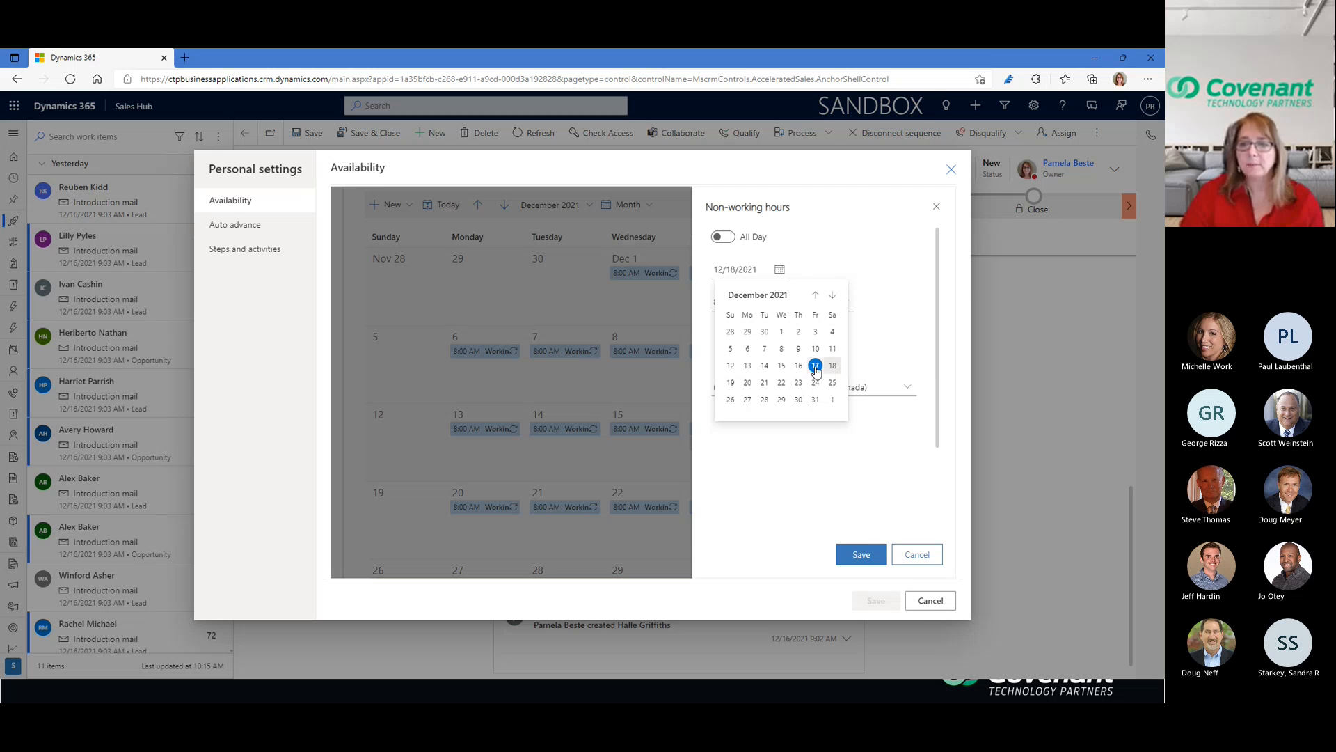
left_click(747, 383)
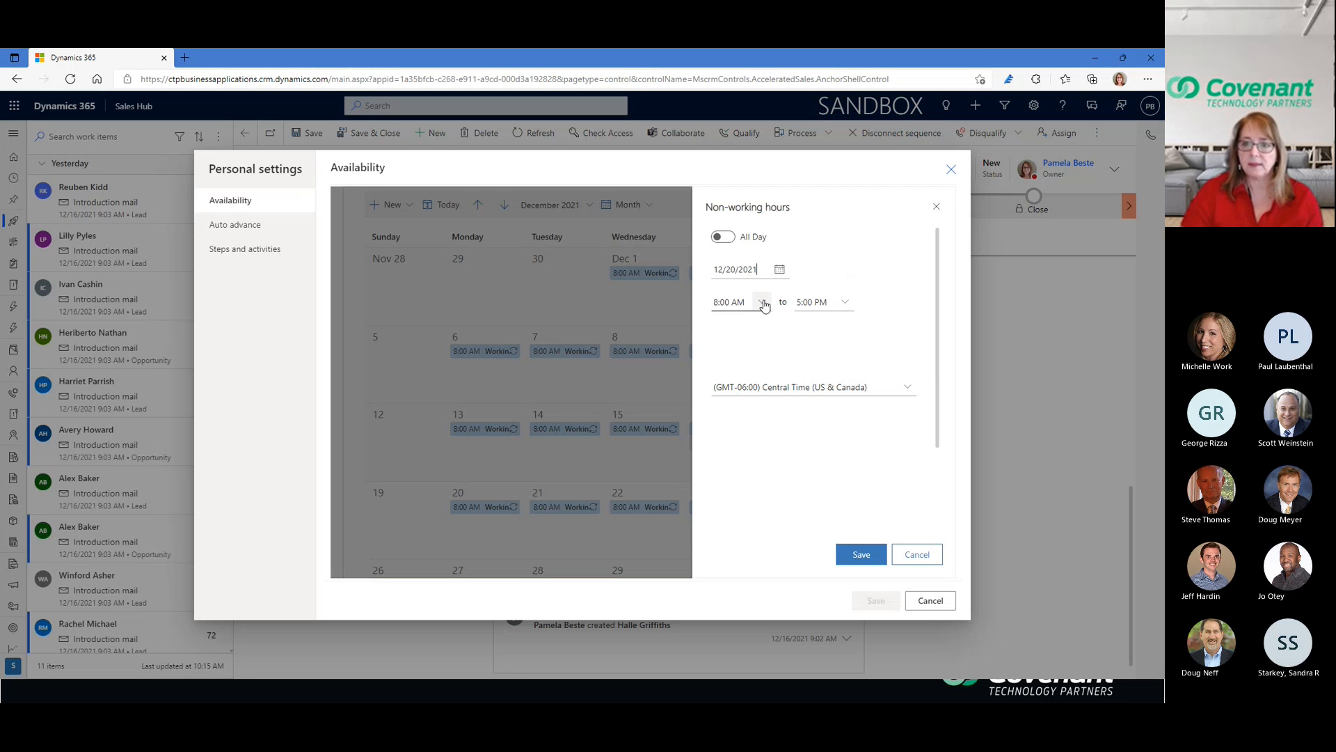
left_click(845, 301)
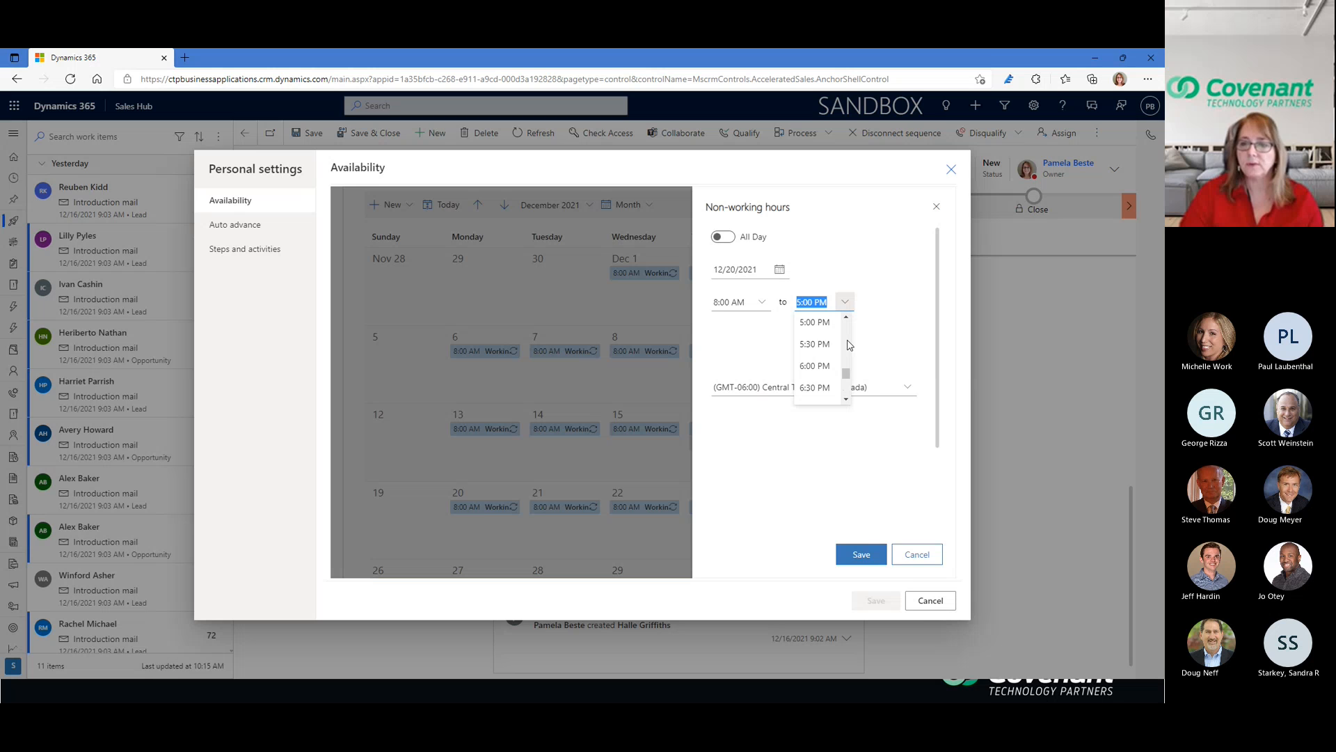
mouse_move(845, 375)
left_mouse_down()
mouse_move(846, 337)
mouse_move(844, 350)
left_mouse_up()
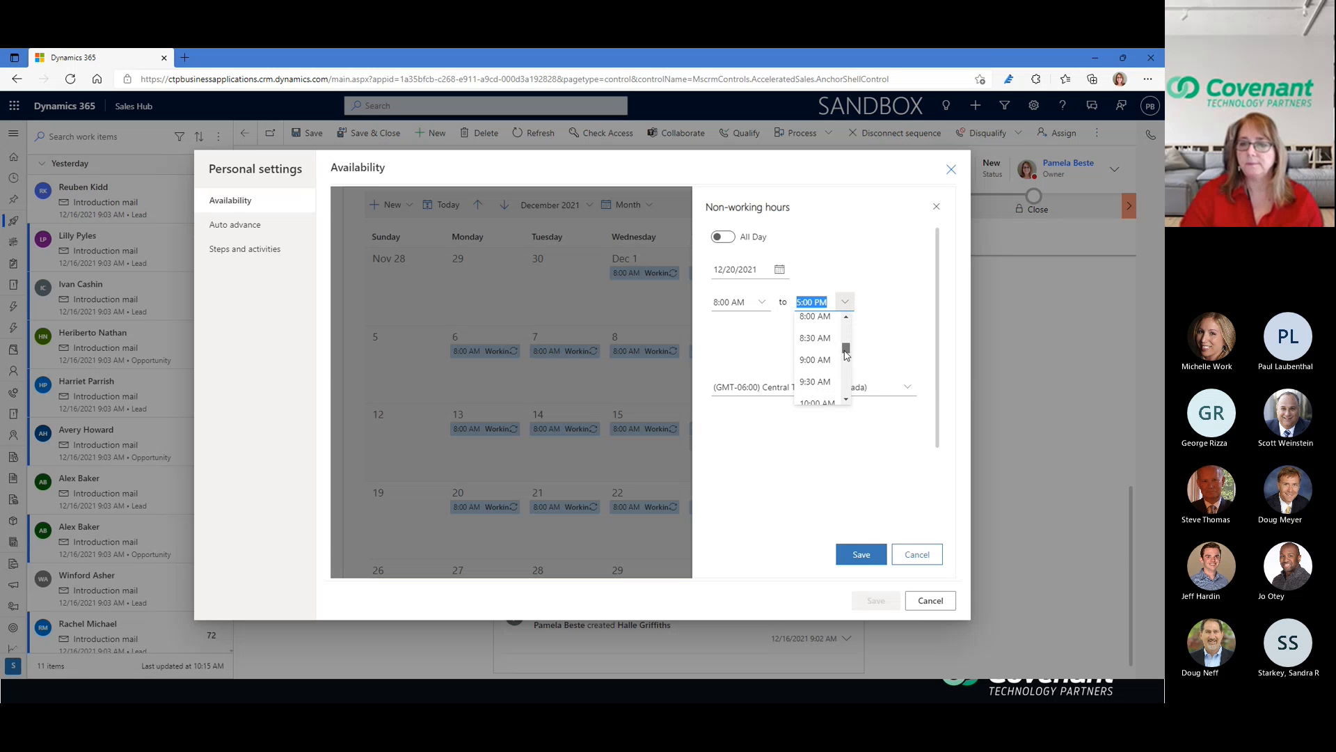
left_click(832, 402)
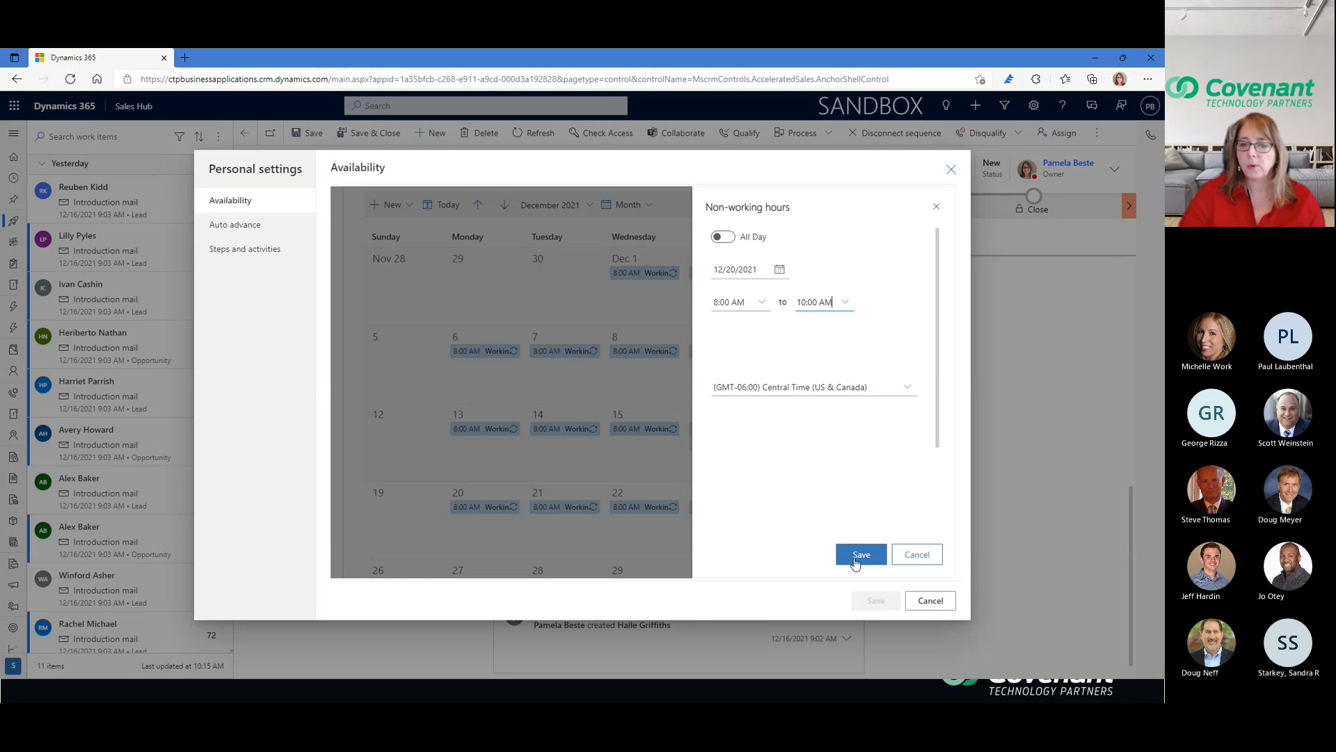
left_click(861, 555)
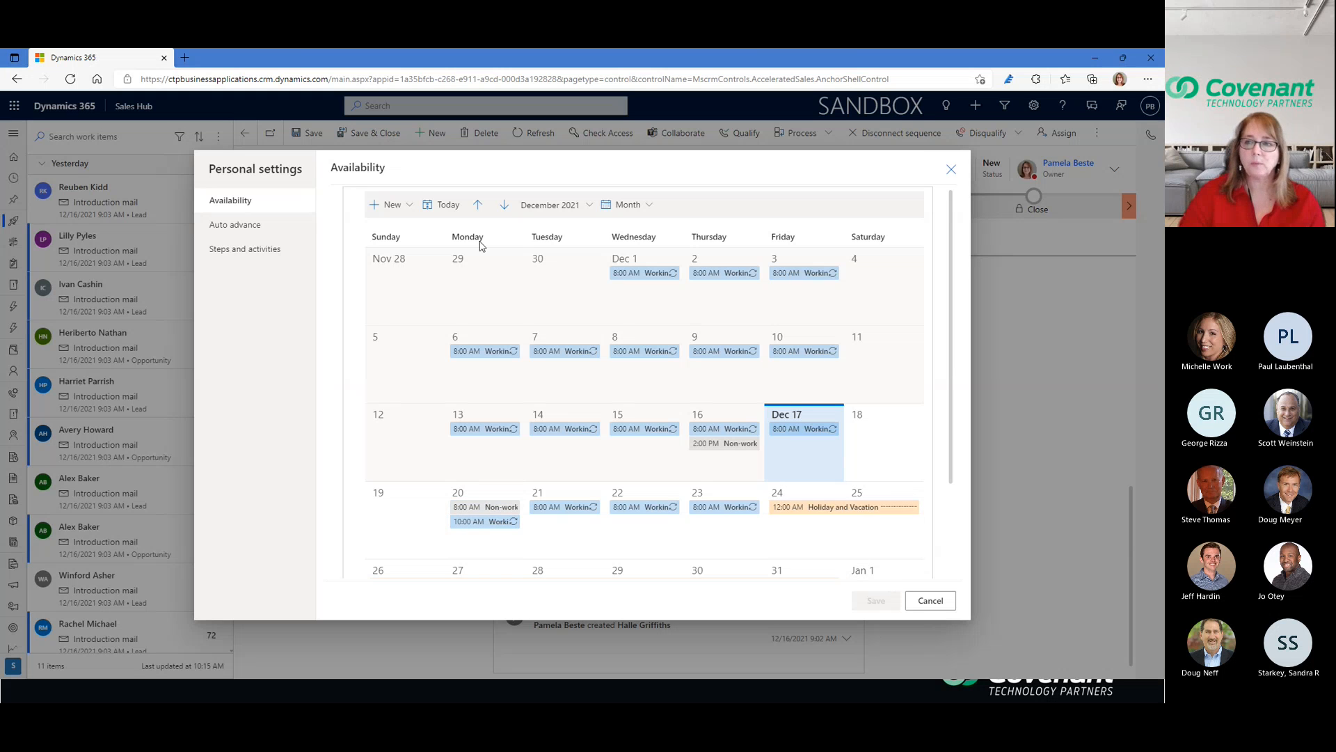
left_click(951, 170)
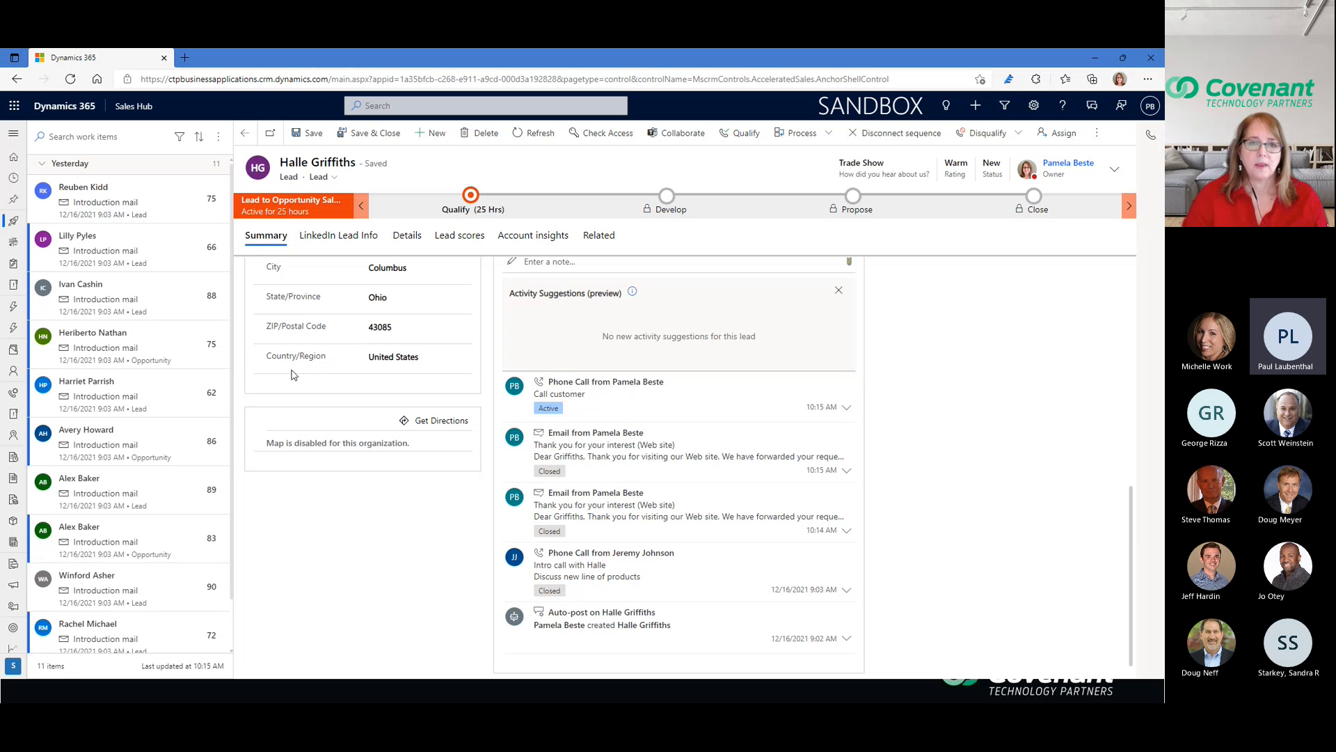
Step: Review the open lead's sequence steps and timeline activities, and look through the work items due yesterday
scroll(780, 430, "up", 10)
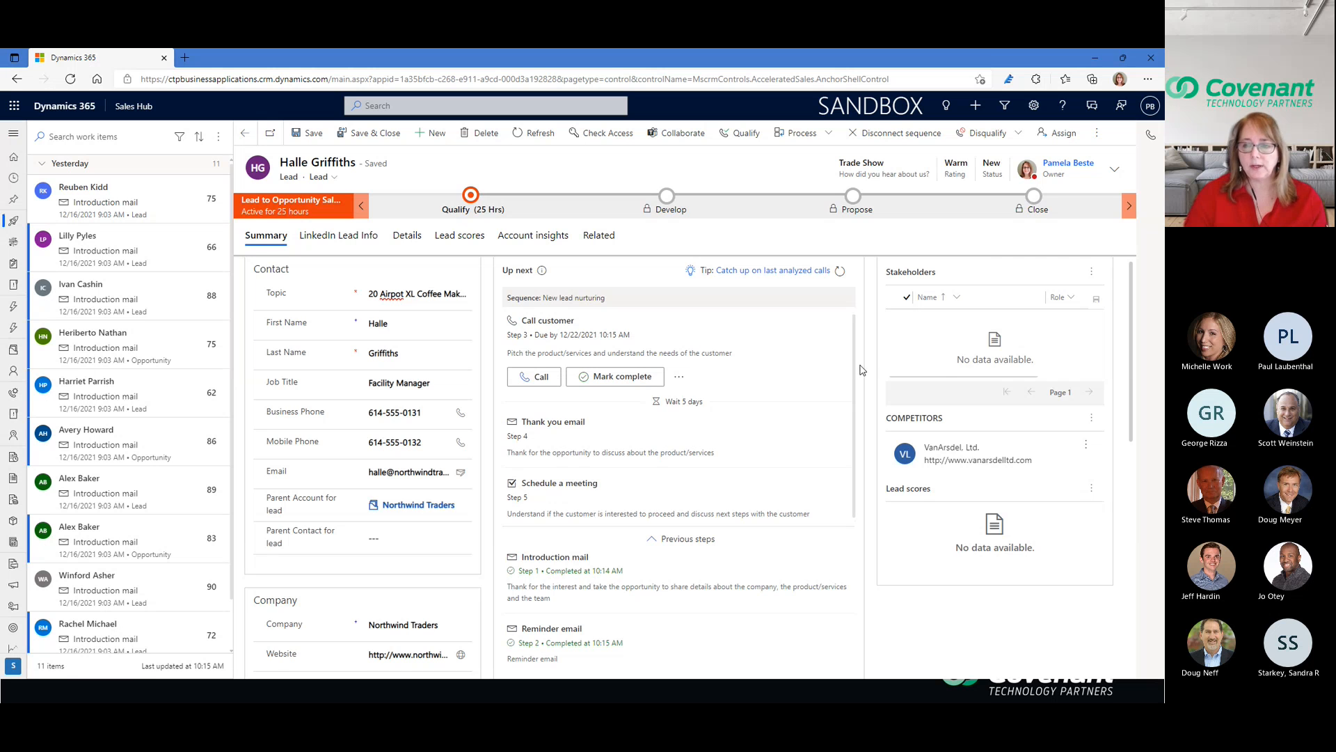
scroll(861, 368, "down", 10)
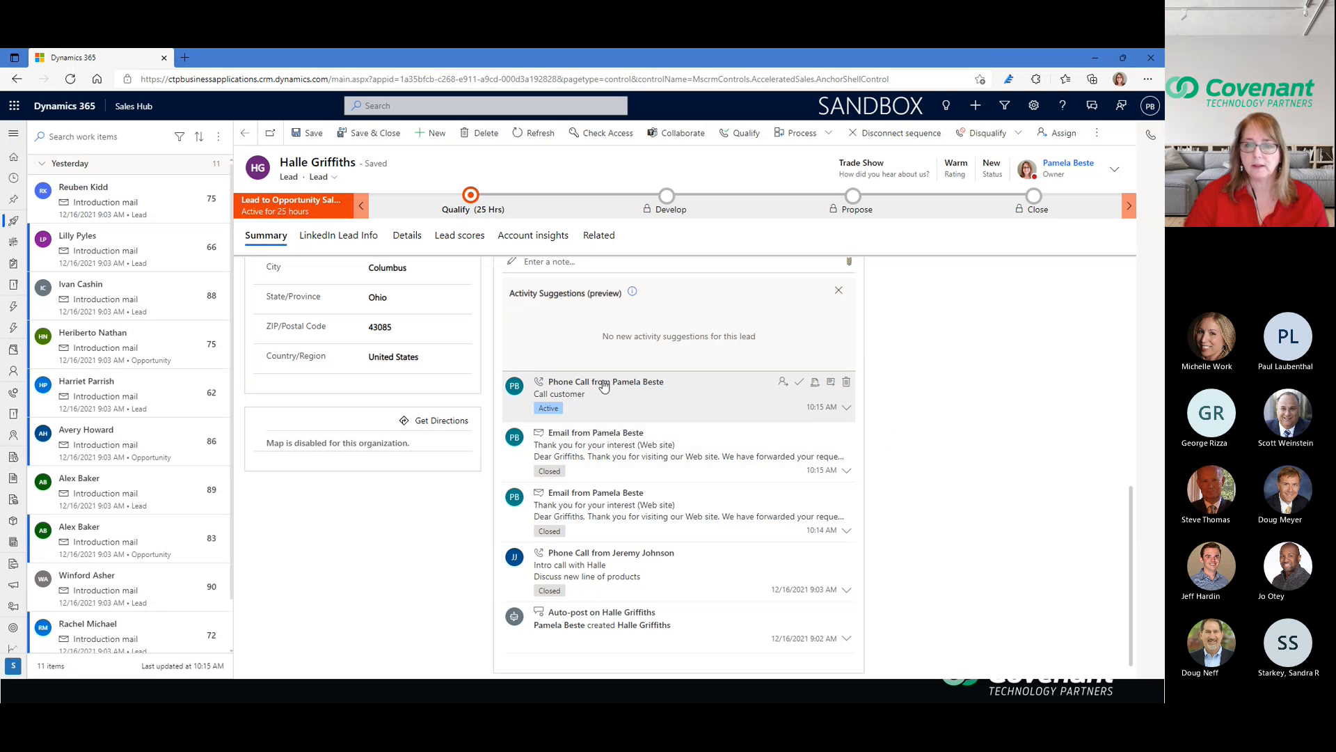
scroll(865, 387, "up", 5)
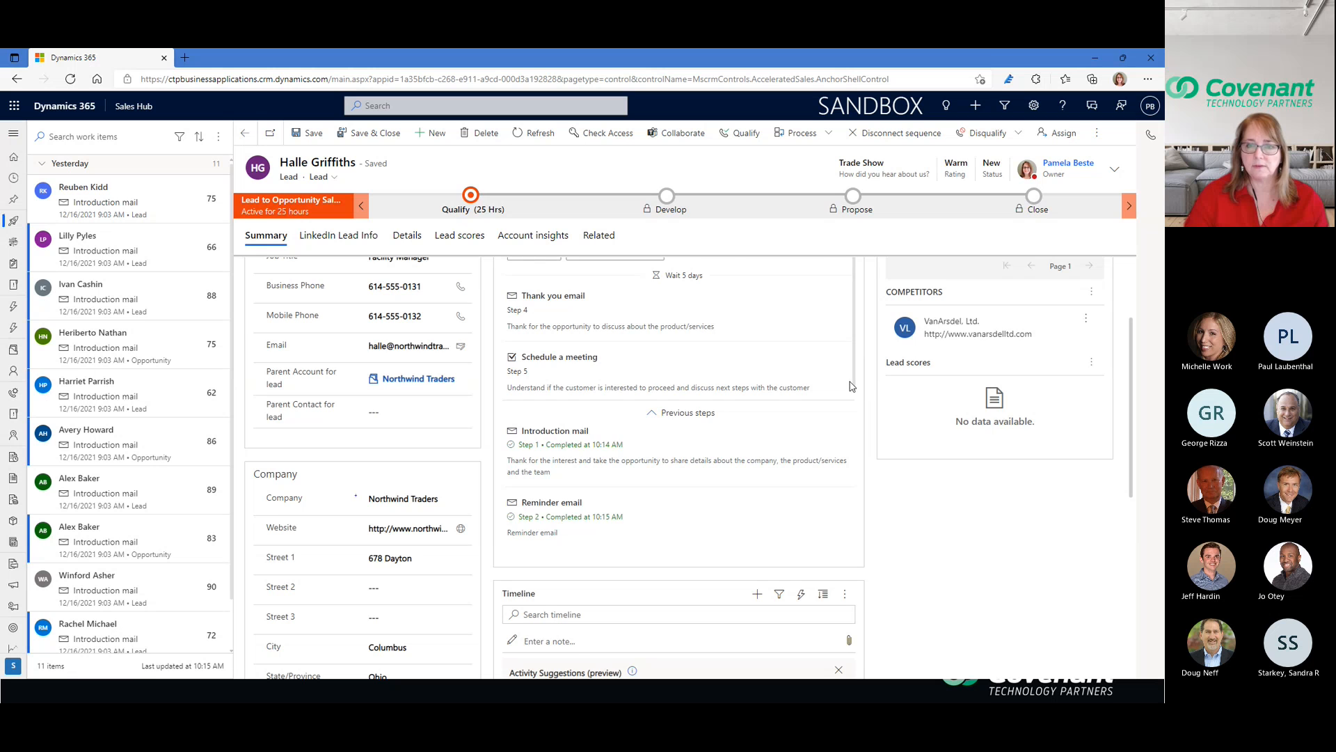
scroll(793, 379, "up", 2)
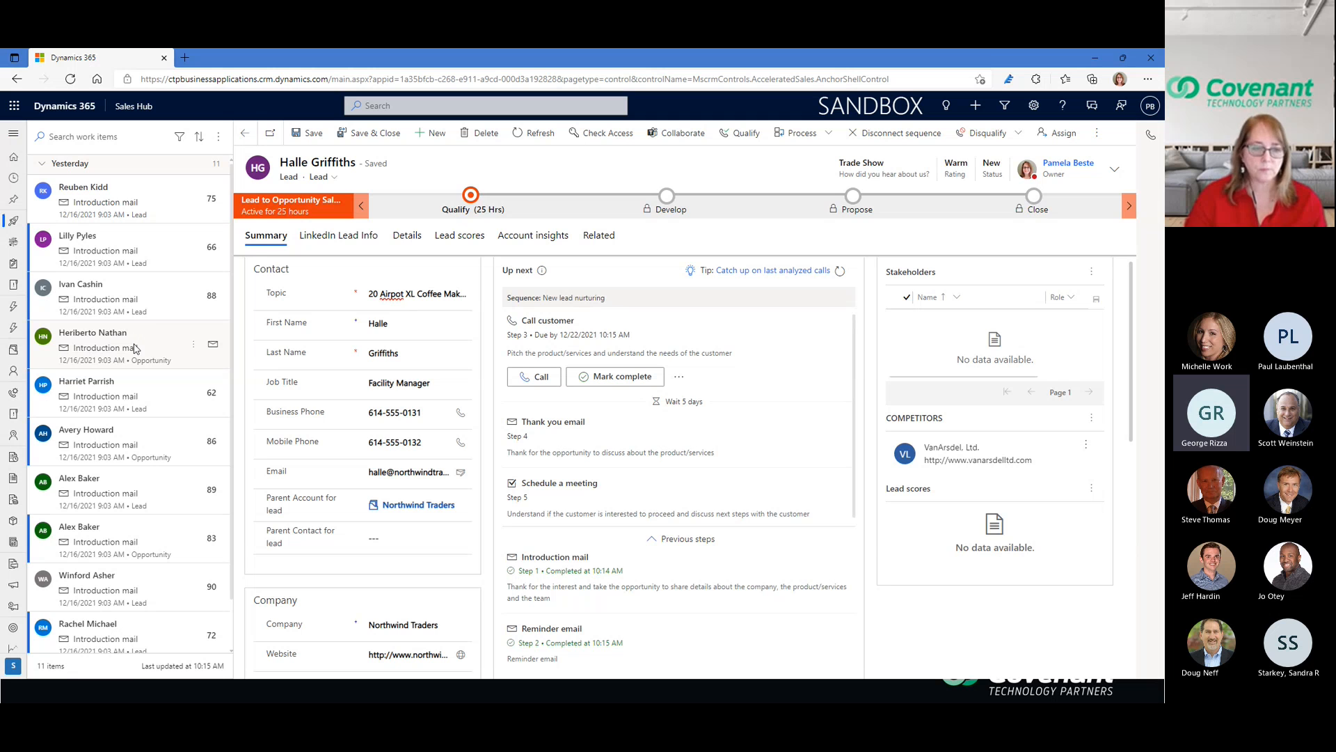
scroll(120, 359, "down", 1)
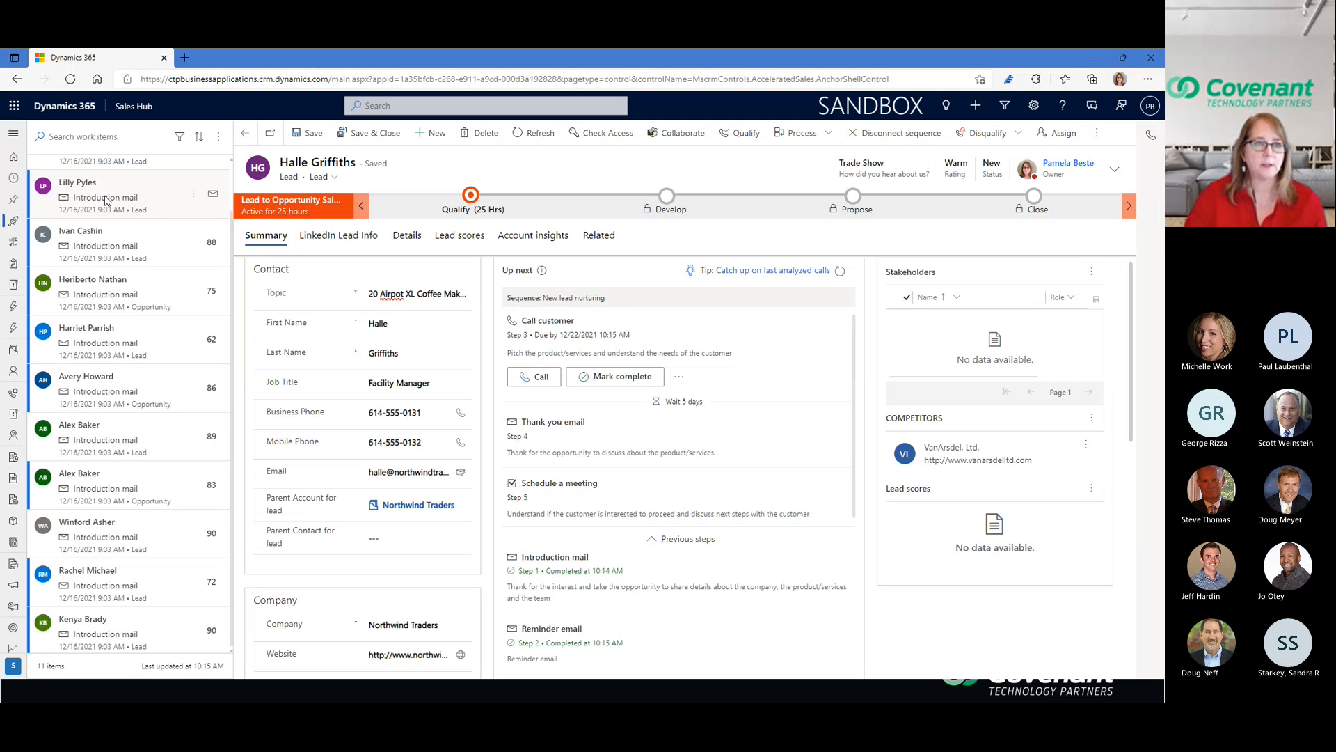
scroll(106, 201, "up", 1)
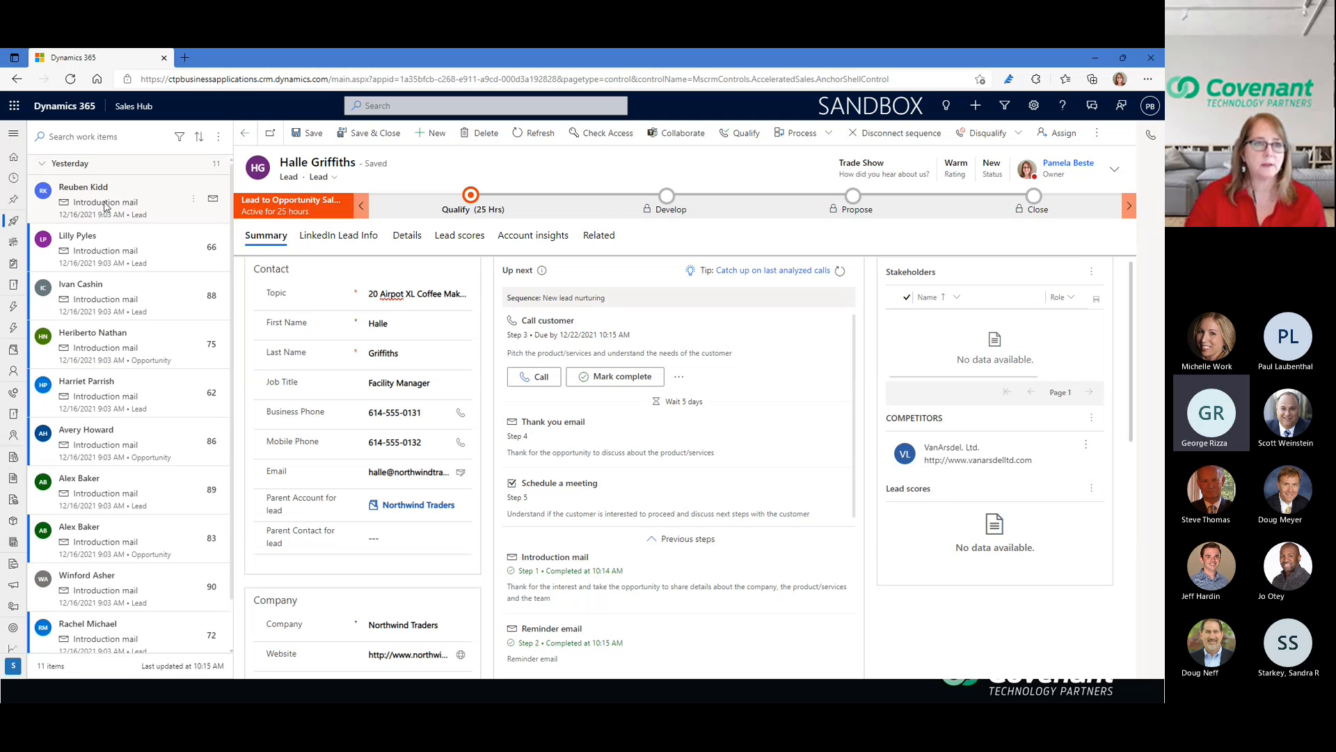
Step: Filter the worklist by record type to show only Opportunities
left_click(178, 139)
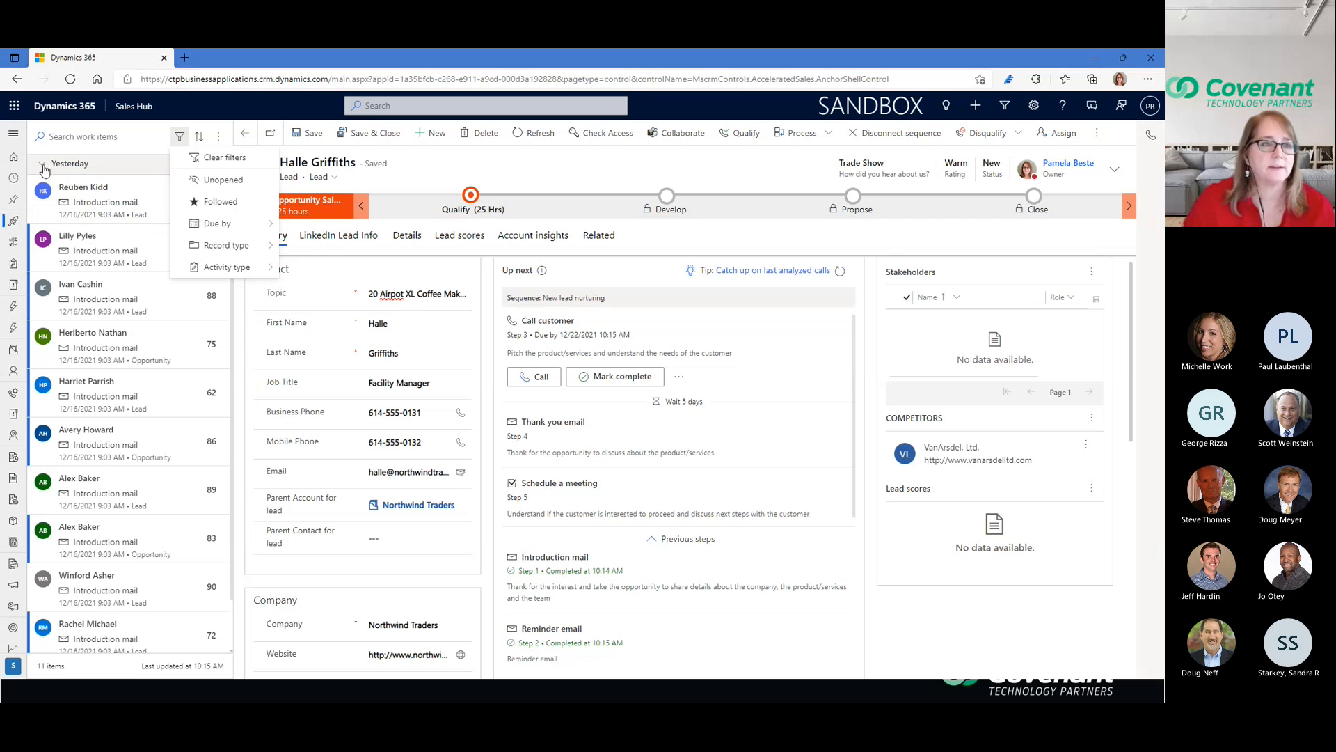
left_click(100, 194)
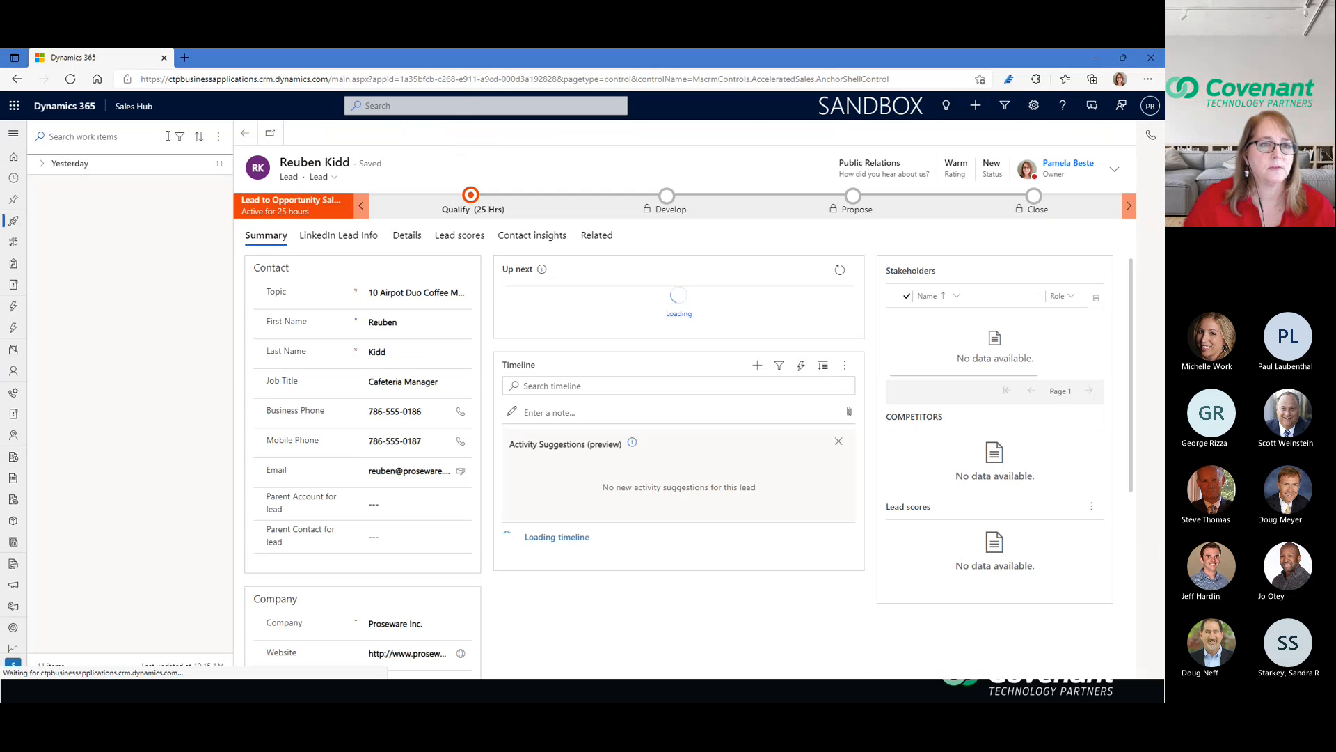
left_click(17, 161)
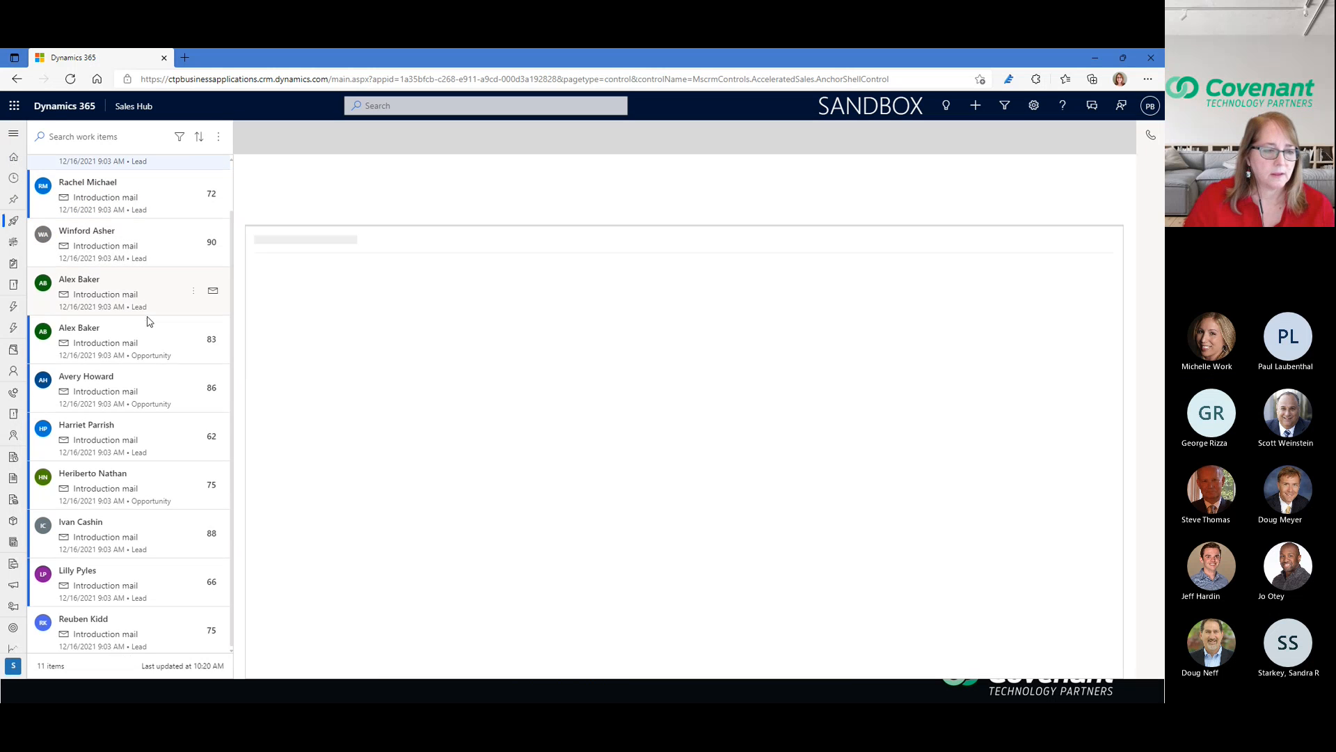
left_click(217, 137)
left_click(179, 137)
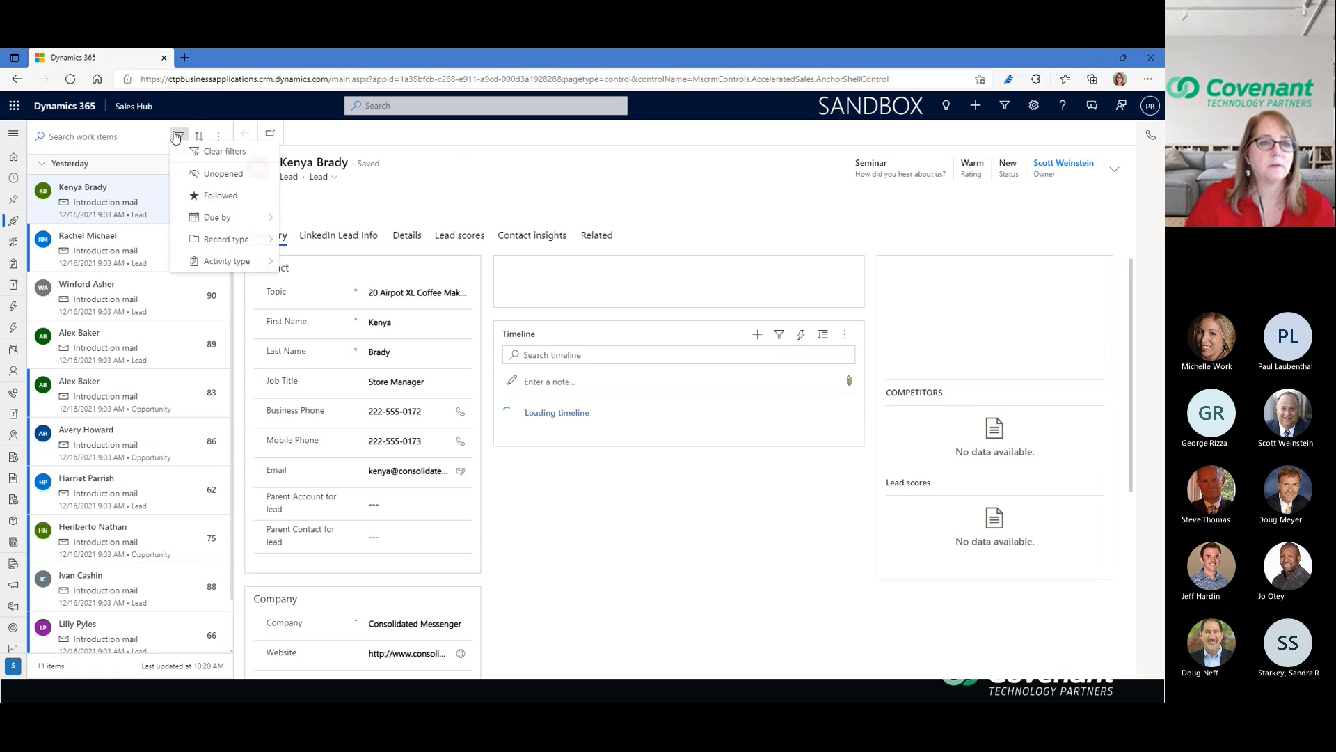
mouse_move(245, 247)
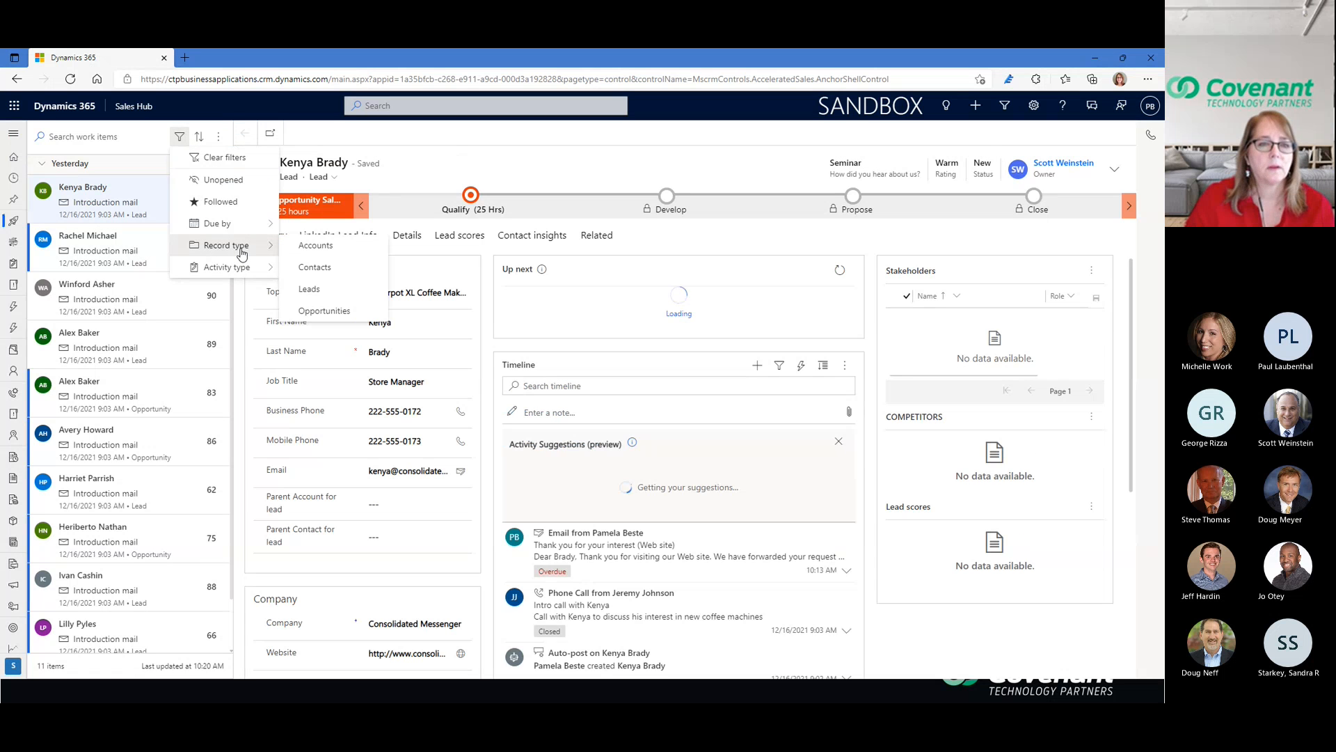
left_click(291, 314)
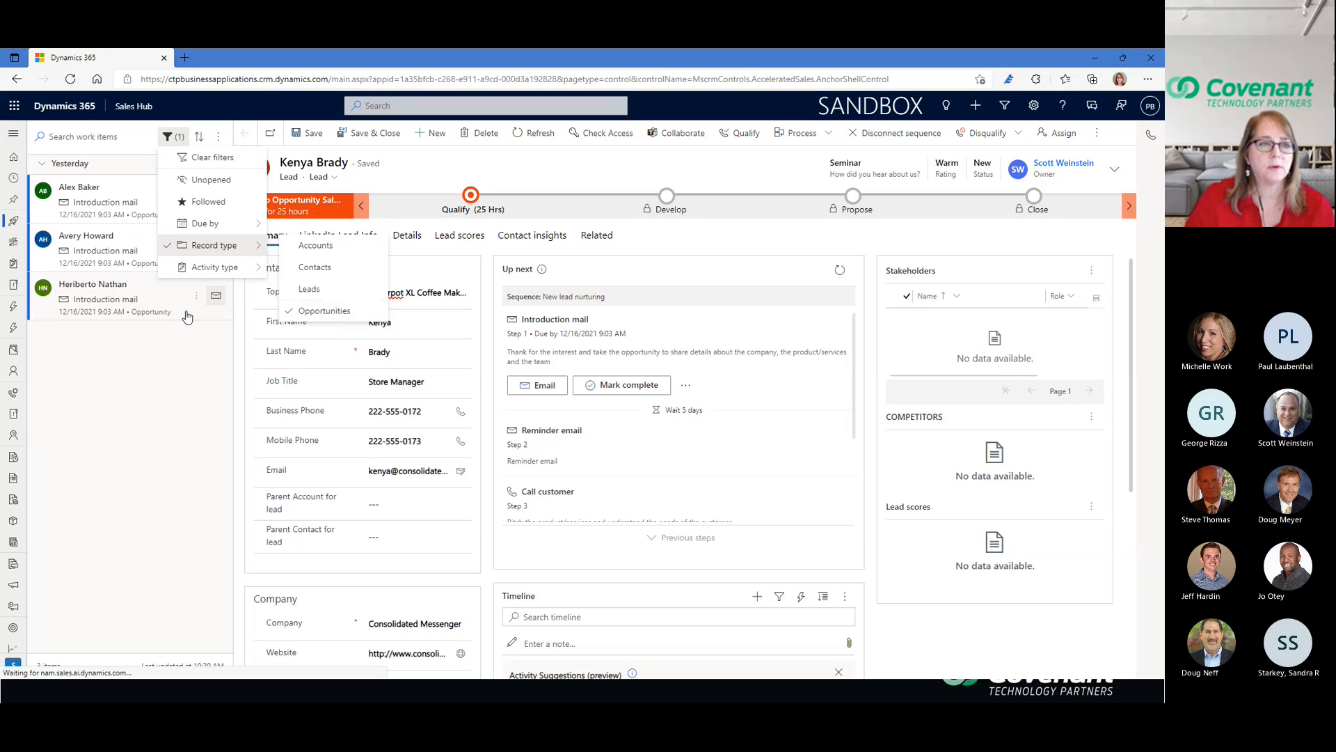
left_click(117, 407)
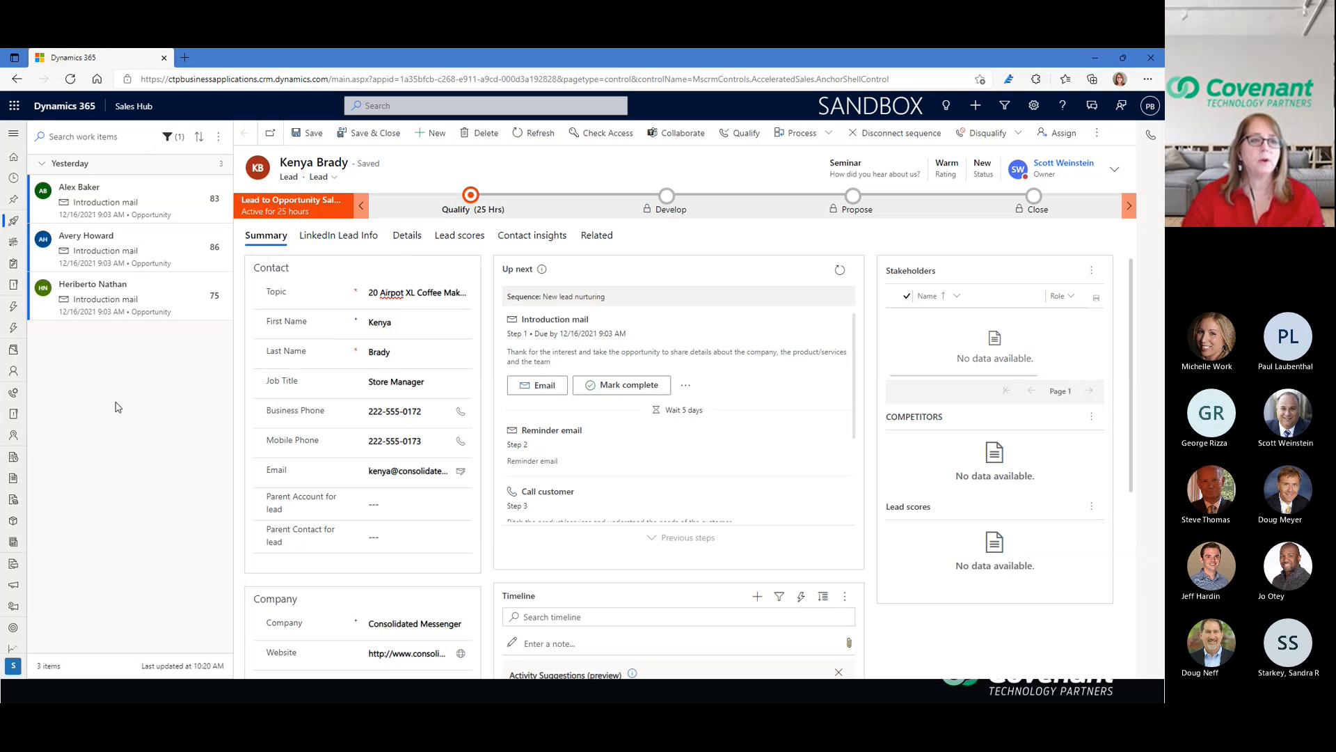
Step: Open the first opportunity in the filtered worklist and examine the details of its Develop stage
left_click(134, 202)
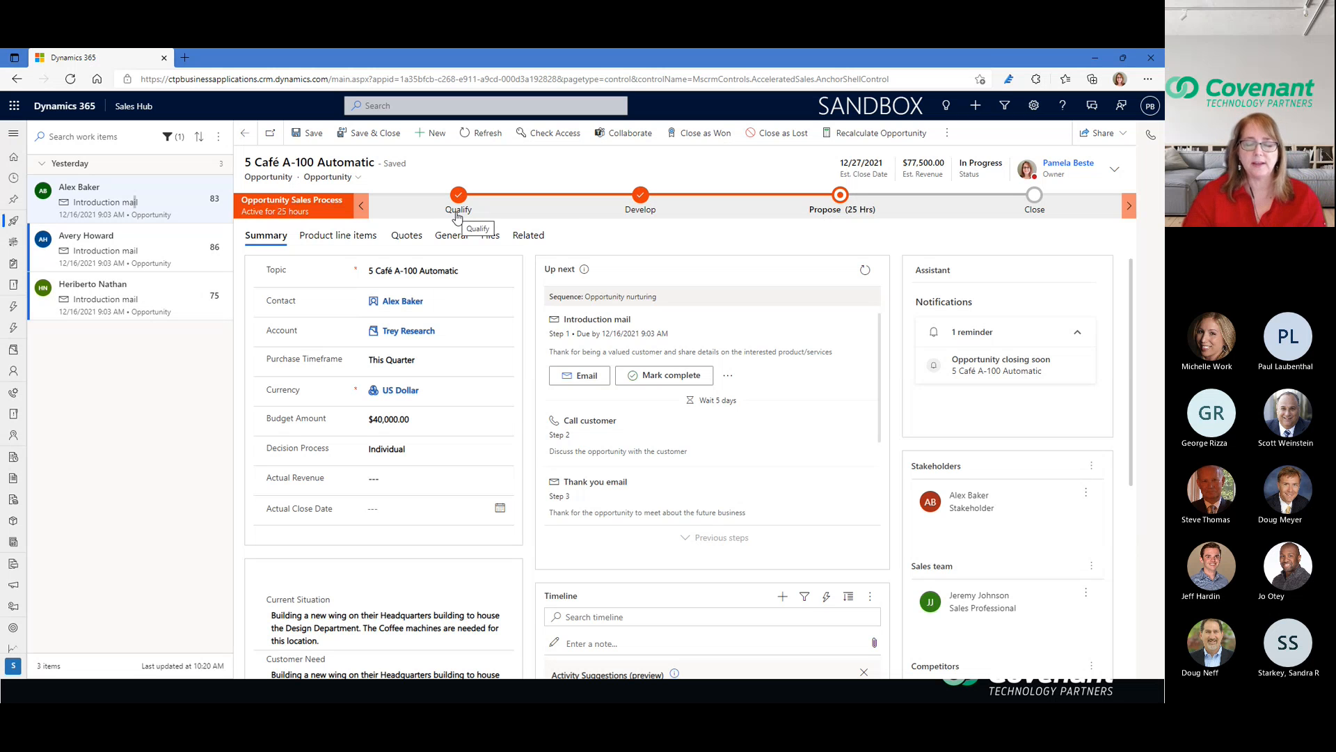
left_click(639, 210)
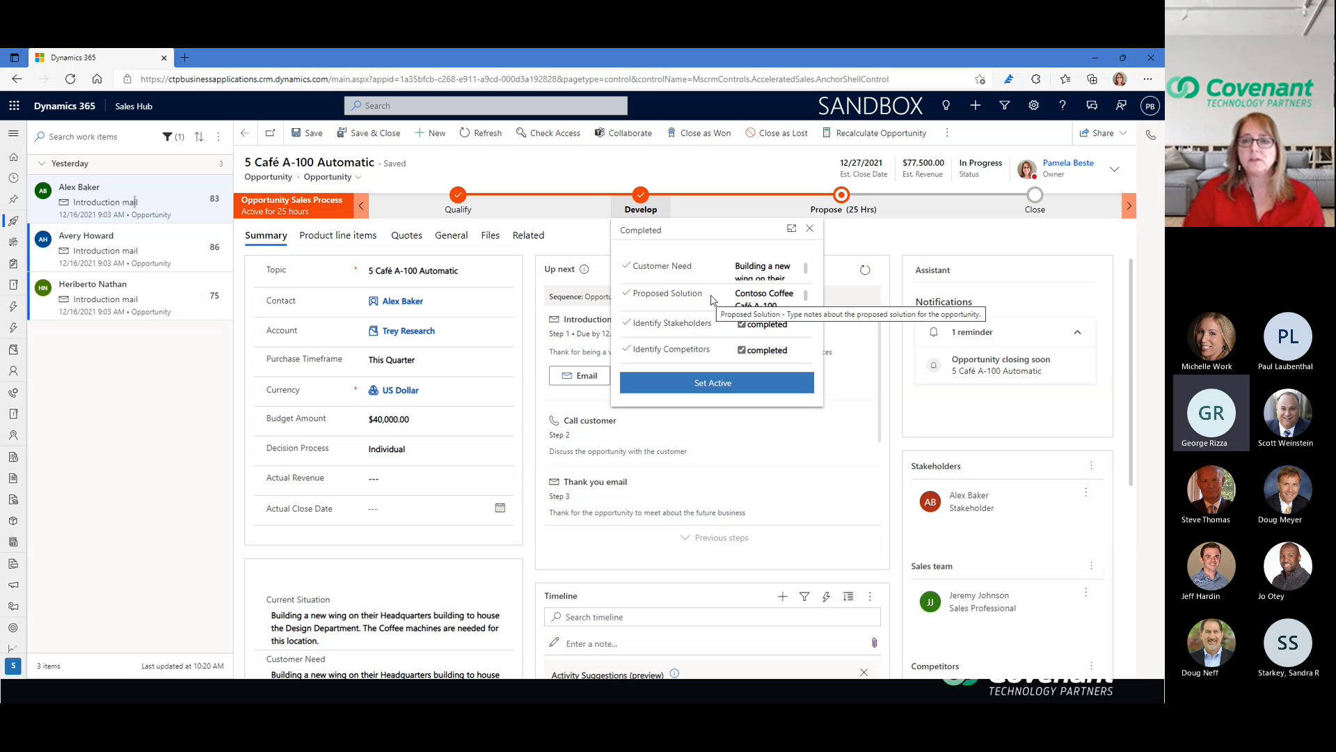
left_click(809, 228)
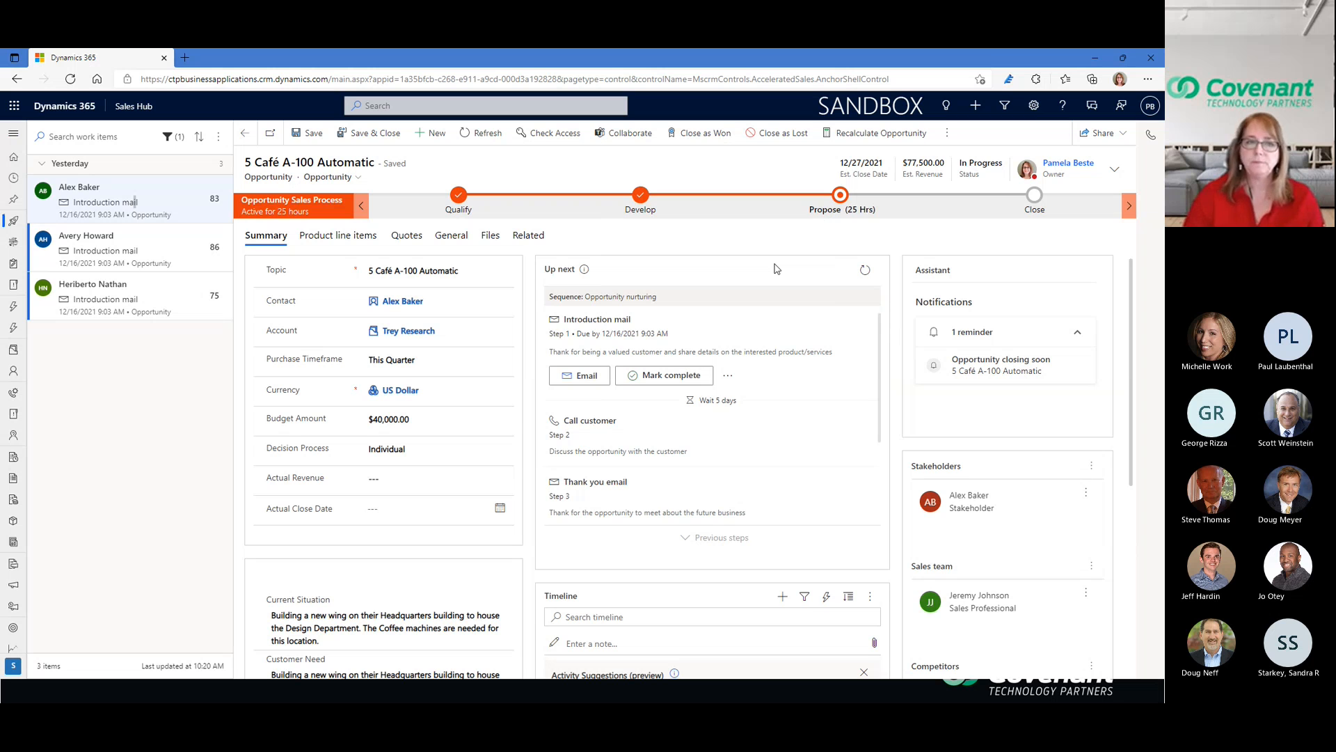
Step: Expand the site navigation and open the Deal manager
mouse_move(584, 268)
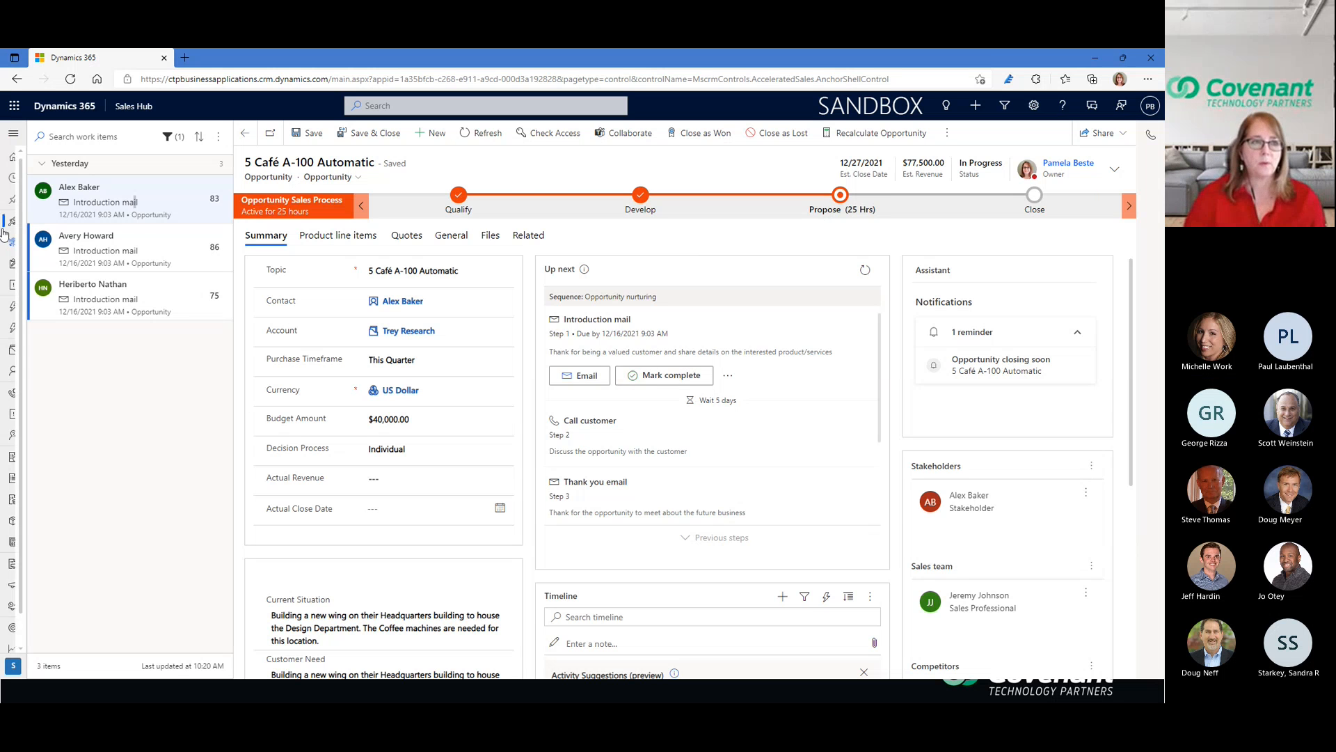
left_click(12, 135)
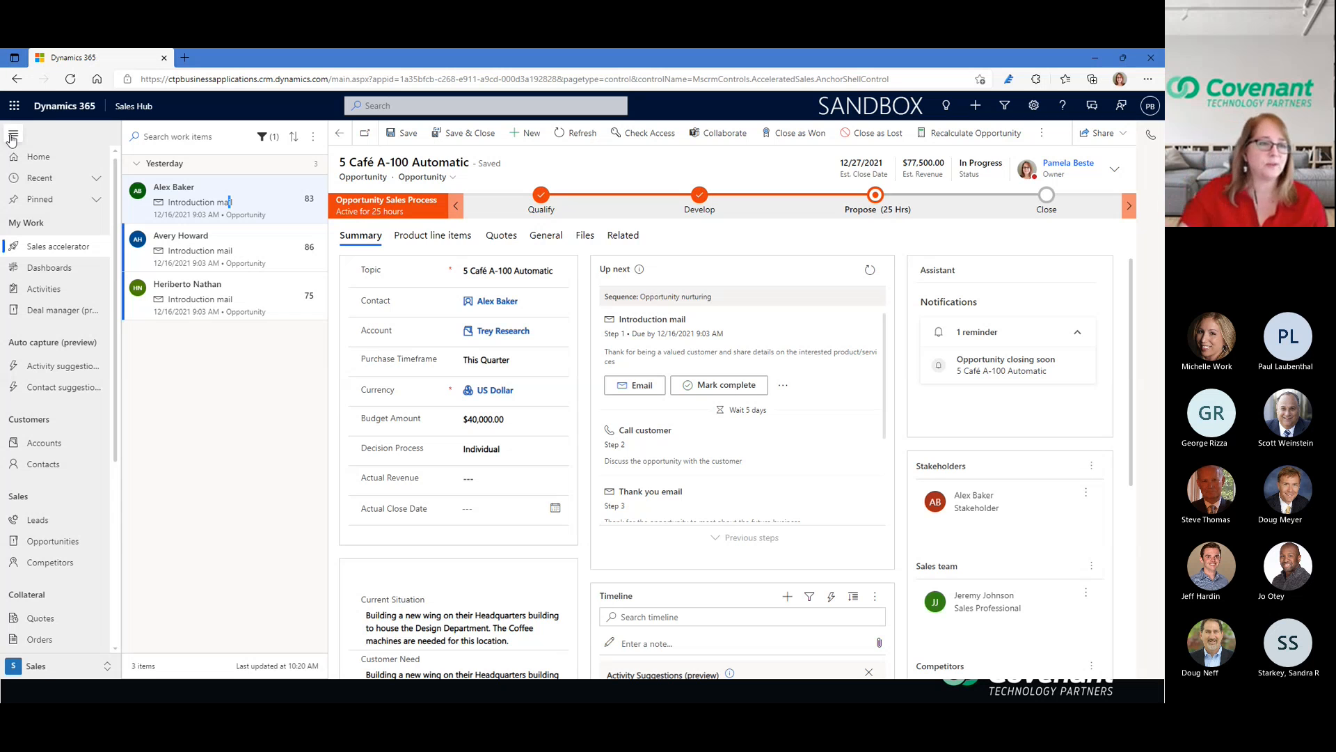
left_click(68, 308)
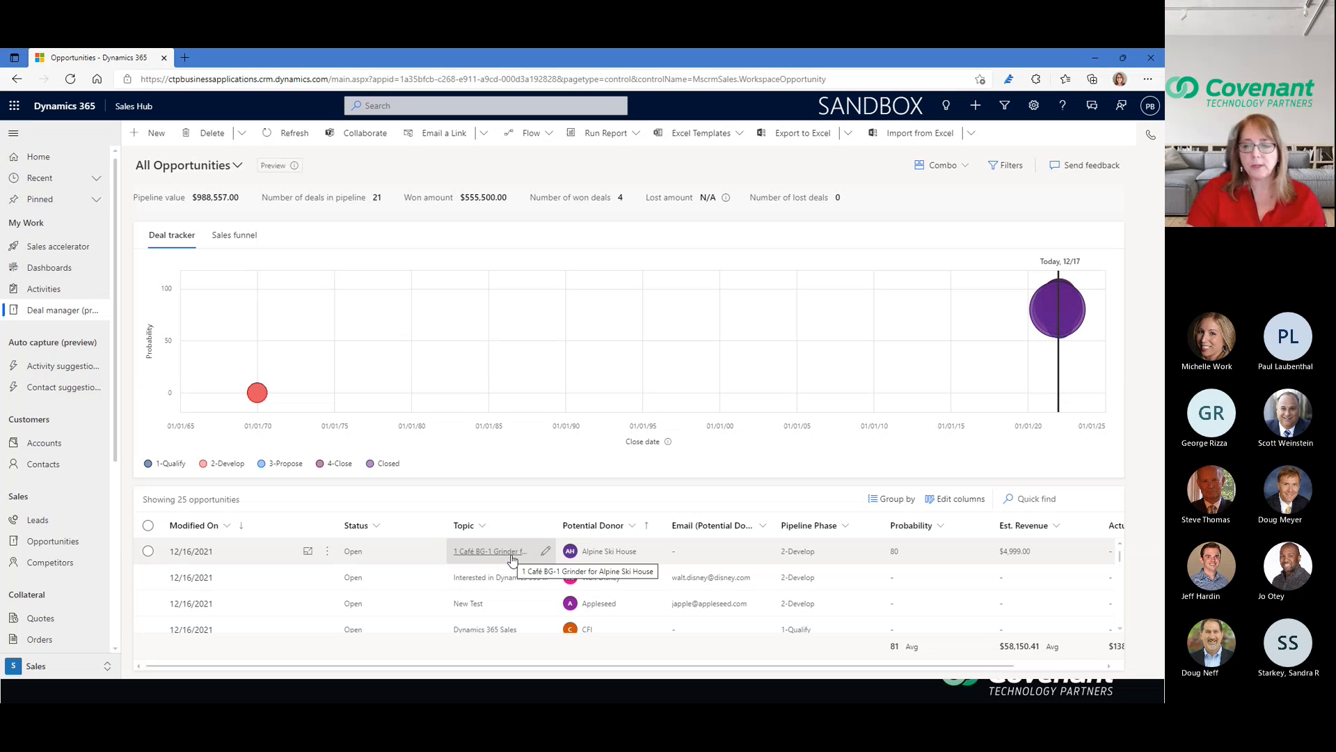
Step: Open the first opportunity's Pipeline Phase and Probability cells for inline editing in the Deal manager grid
left_click(868, 551)
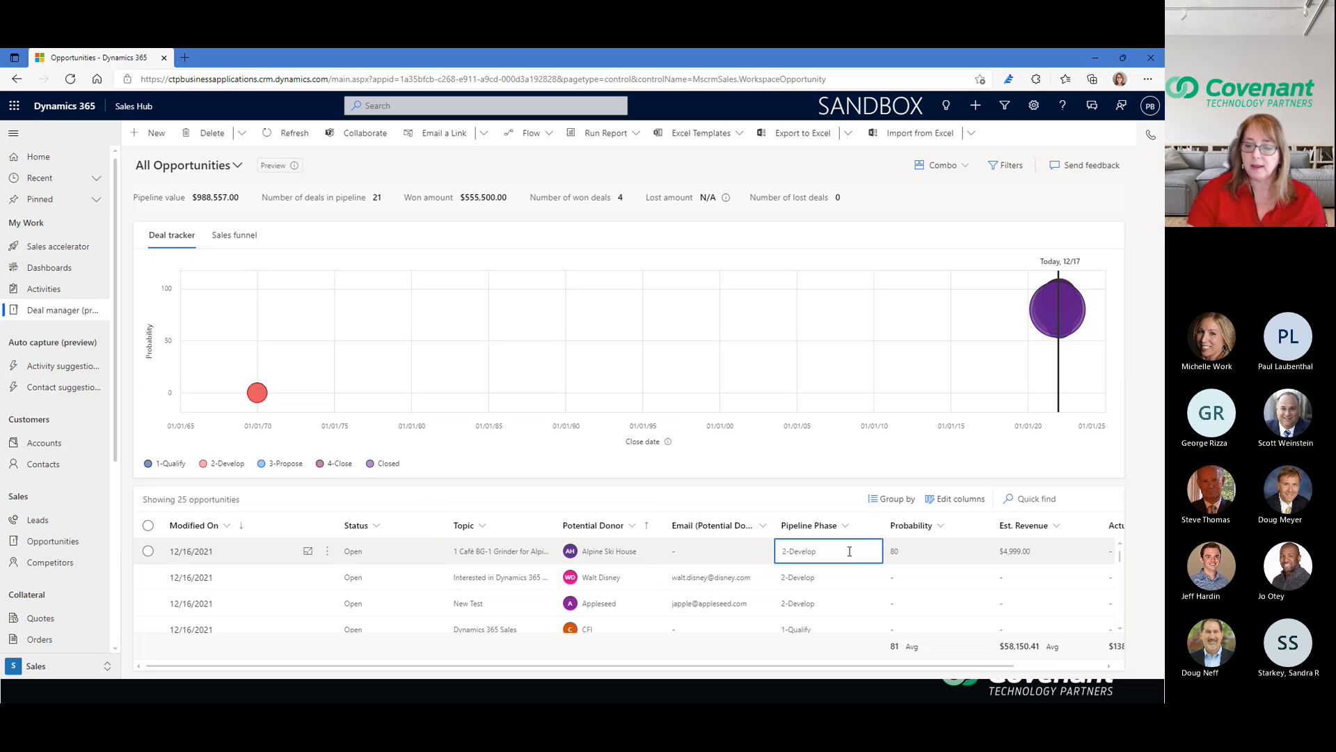
left_click_drag(846, 551, 792, 543)
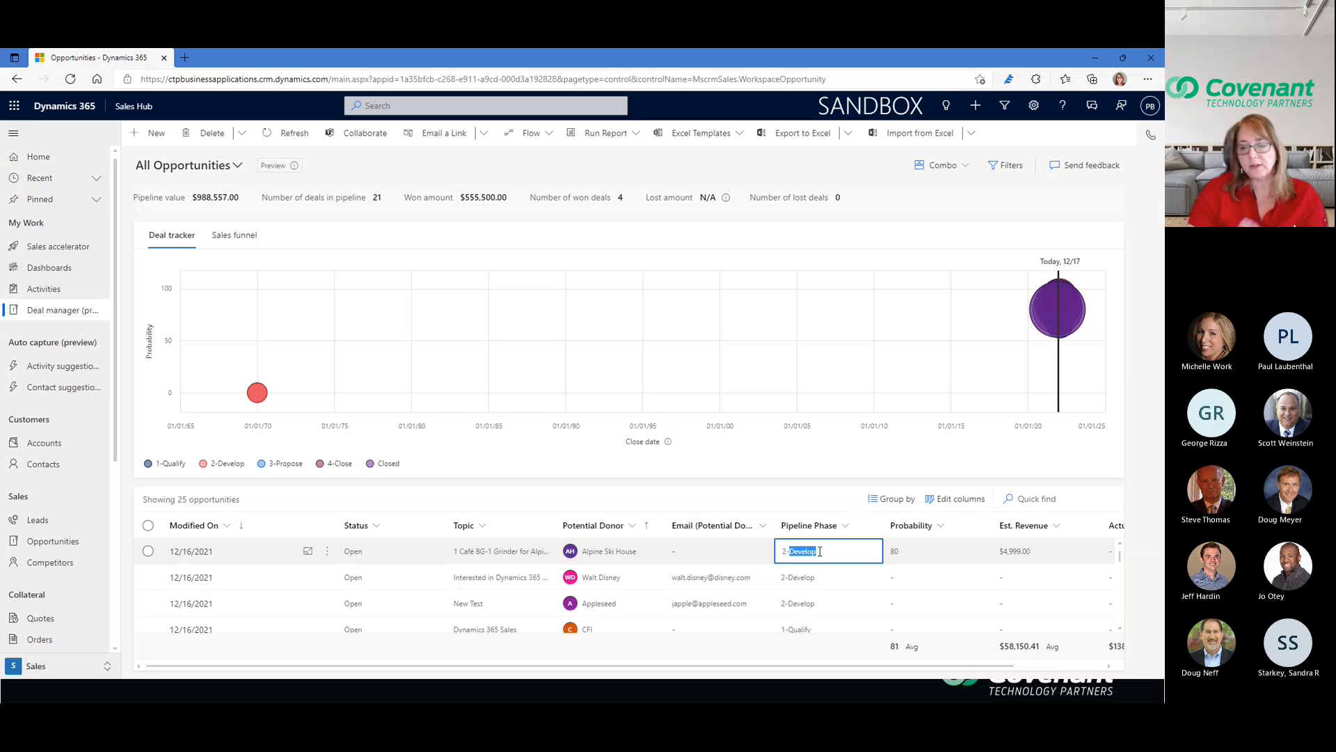
left_click(985, 554)
left_click(985, 554)
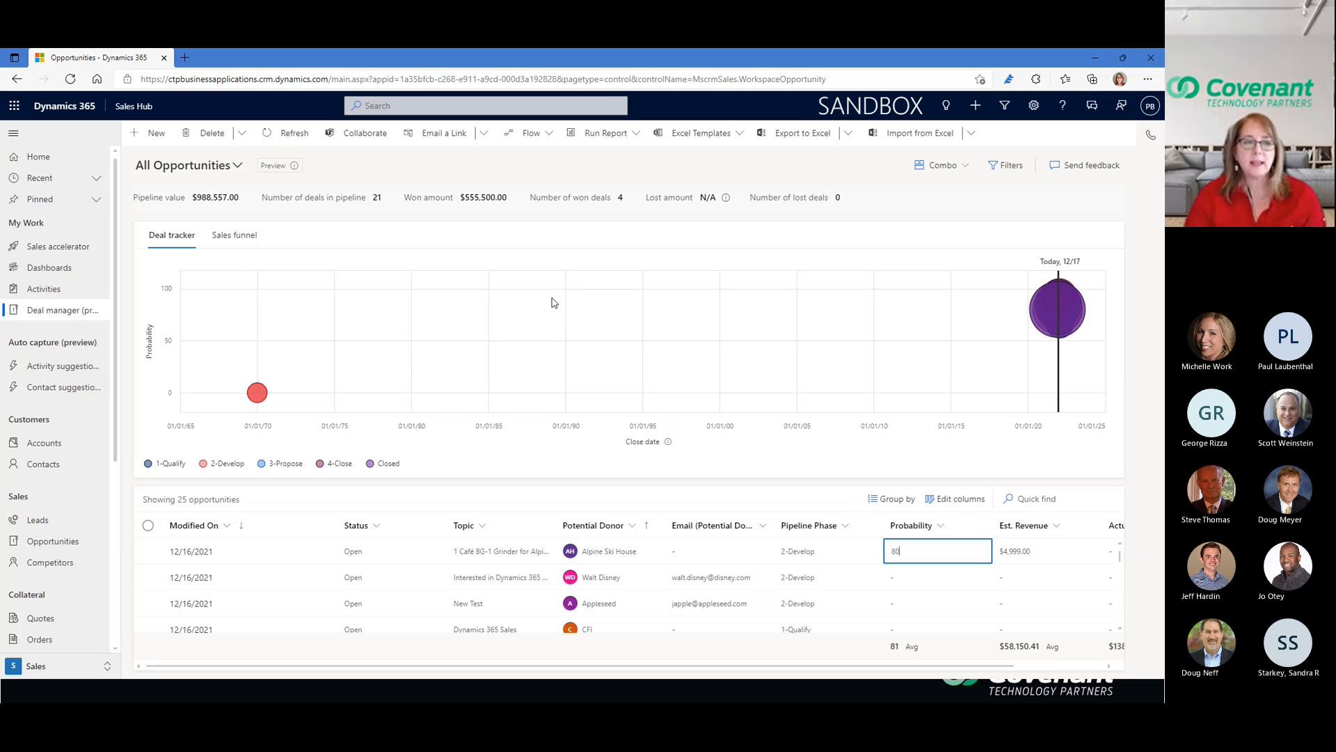
Step: Return to the Sales accelerator, and switch to the slide presentation to show the Sales Accelerator Coming Soon slide
left_click(83, 249)
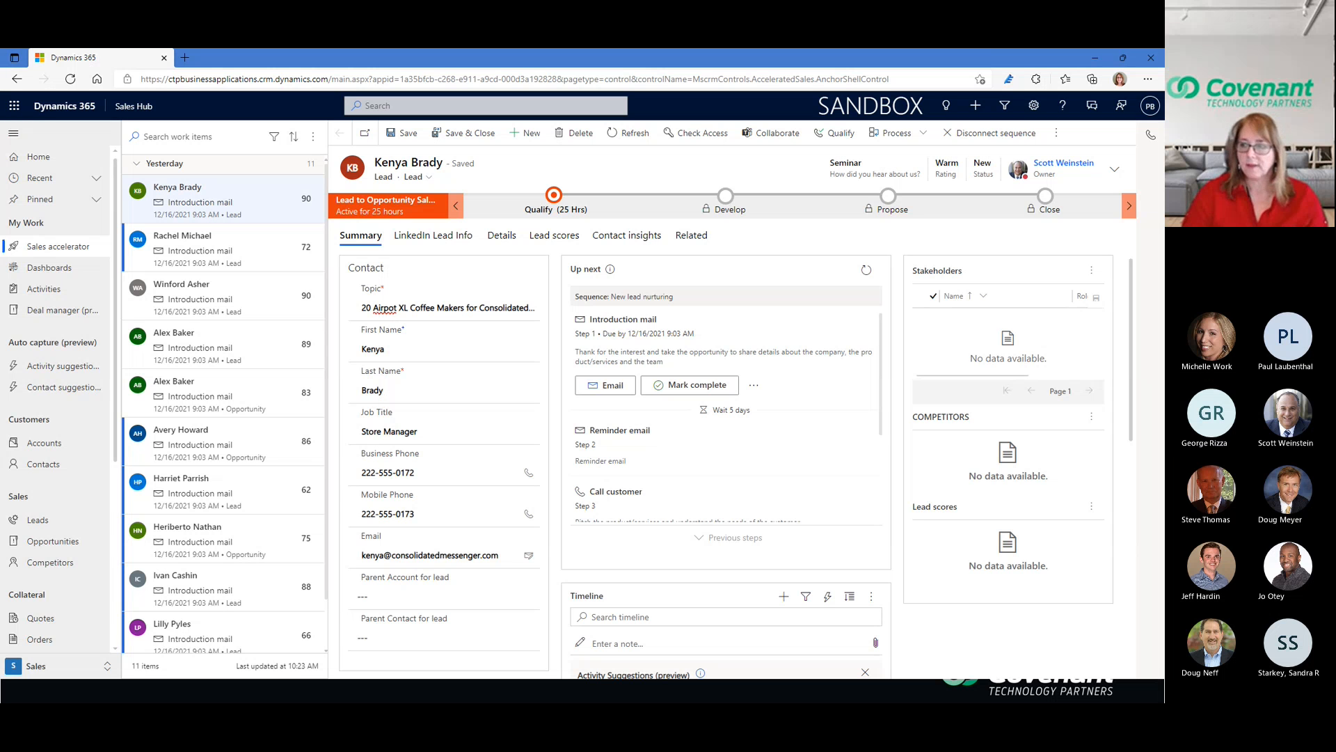
key("alt+Tab")
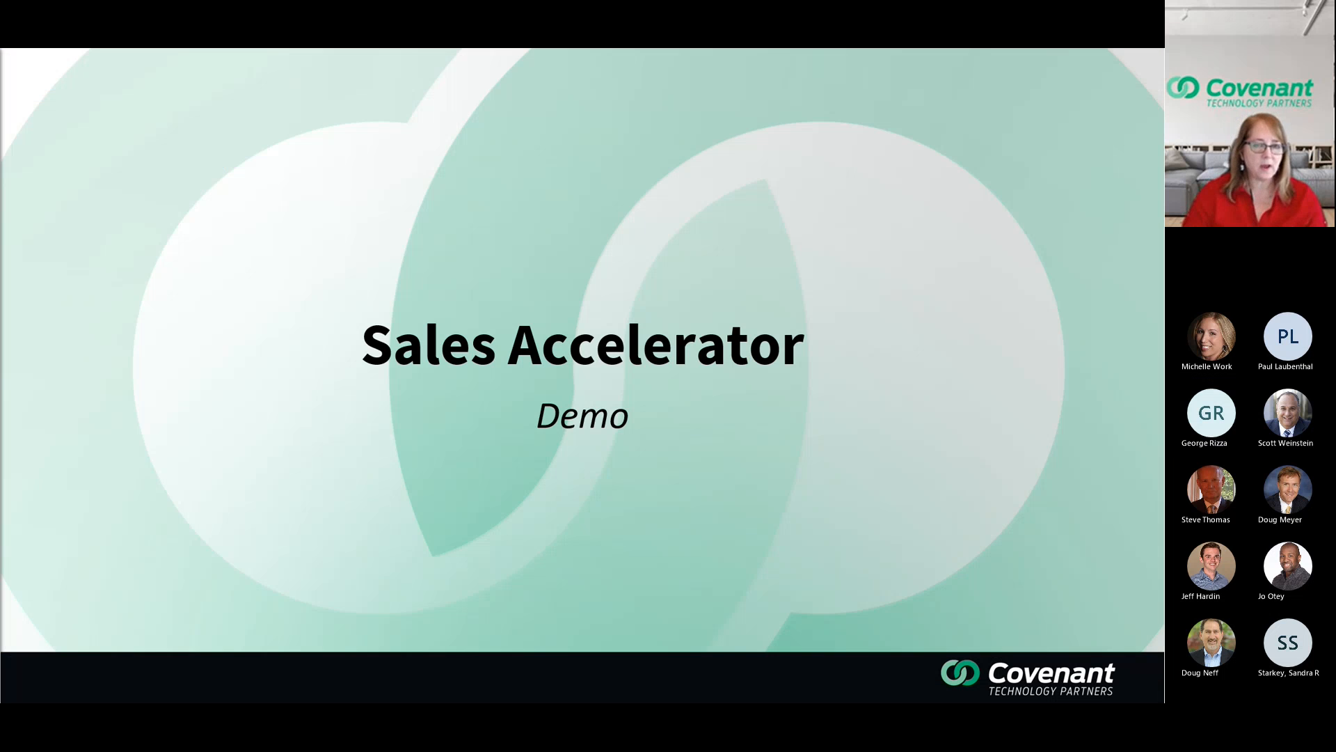
key("Right")
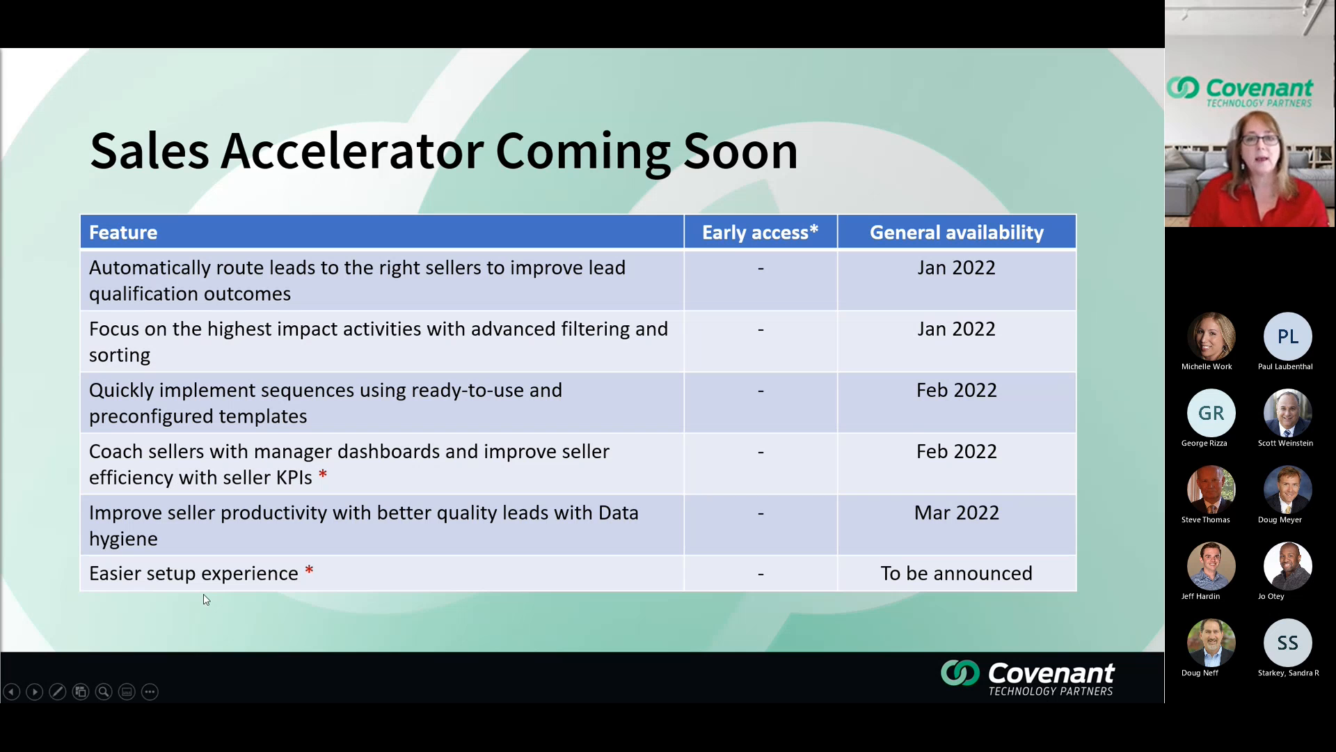
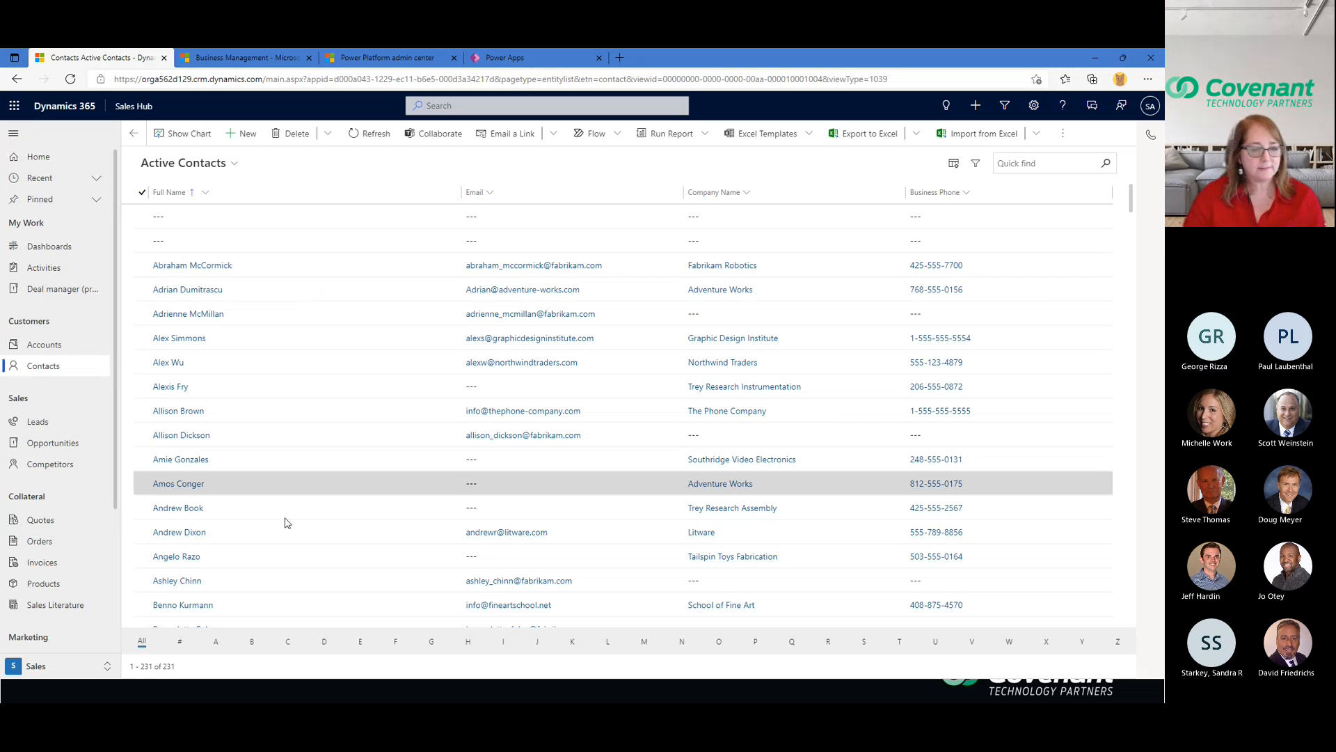
Step: Switch the contacts list to the My Active Contacts view and look over its available views and columns
left_click(237, 164)
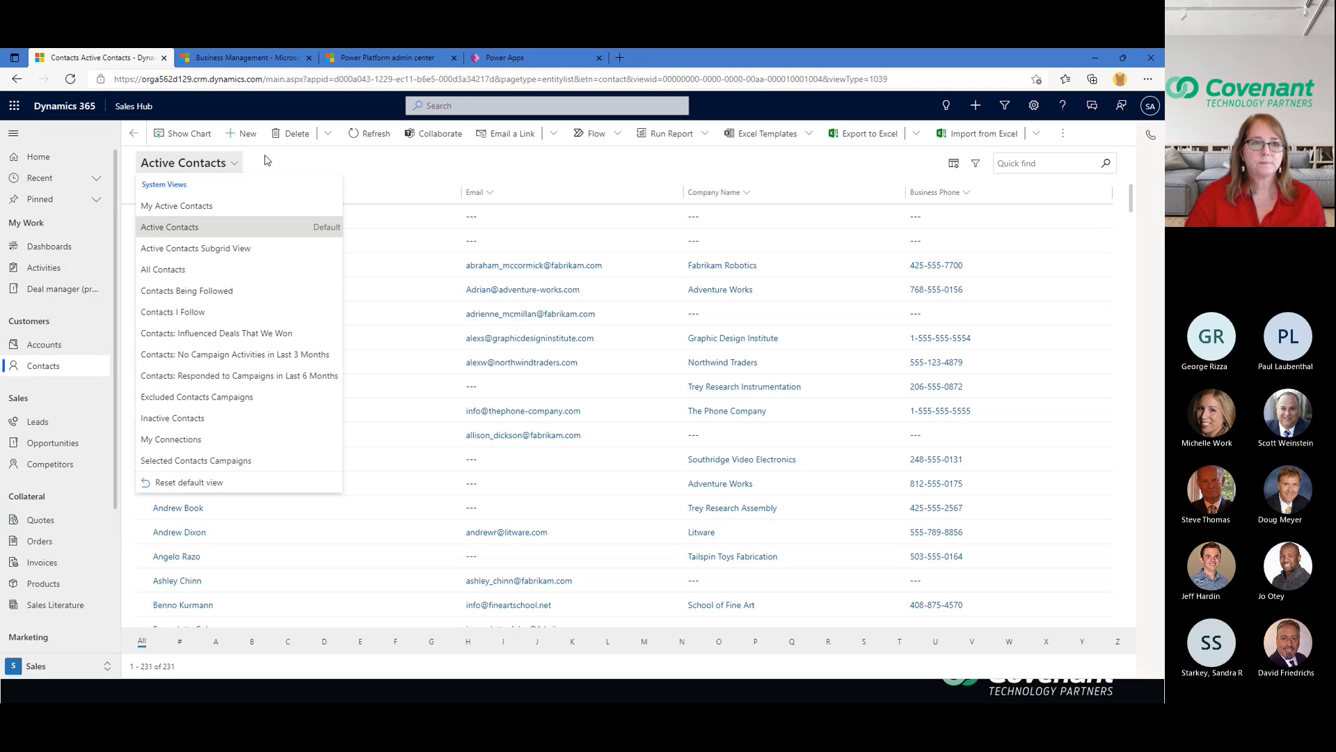
left_click(206, 212)
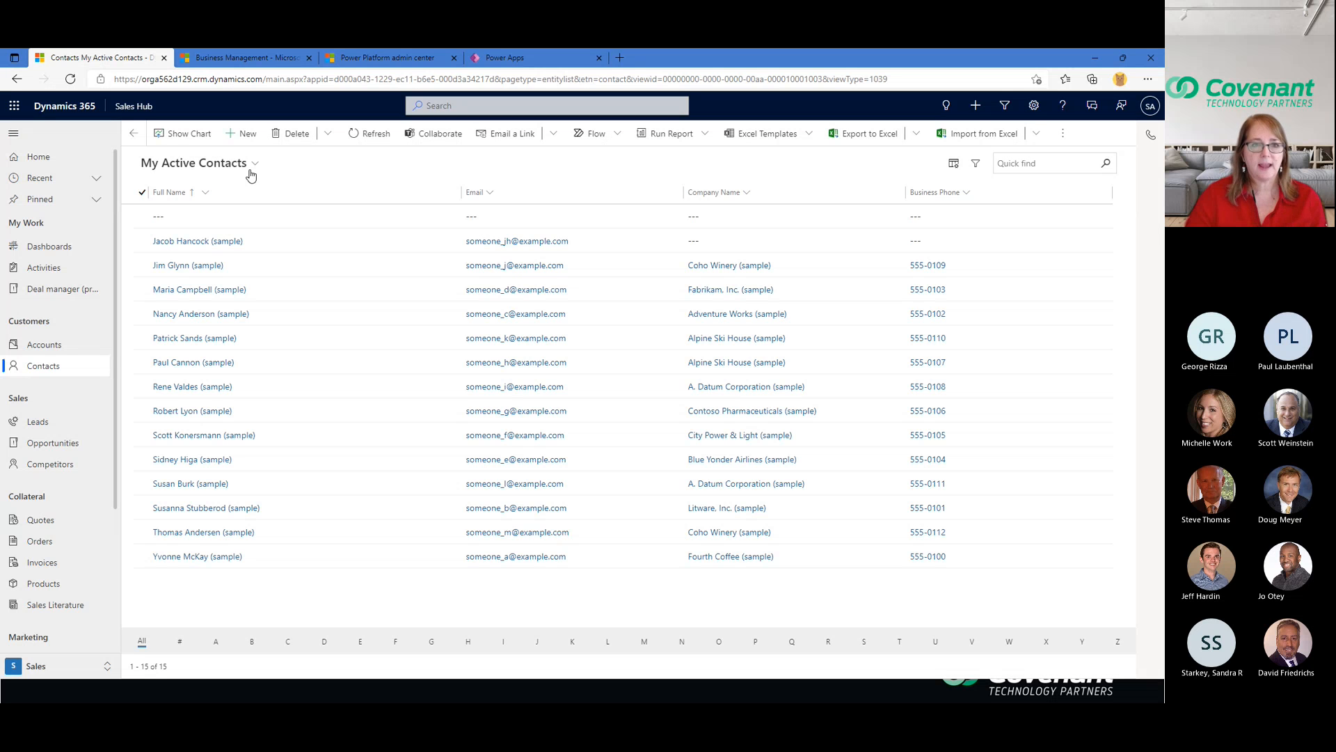
left_click(255, 165)
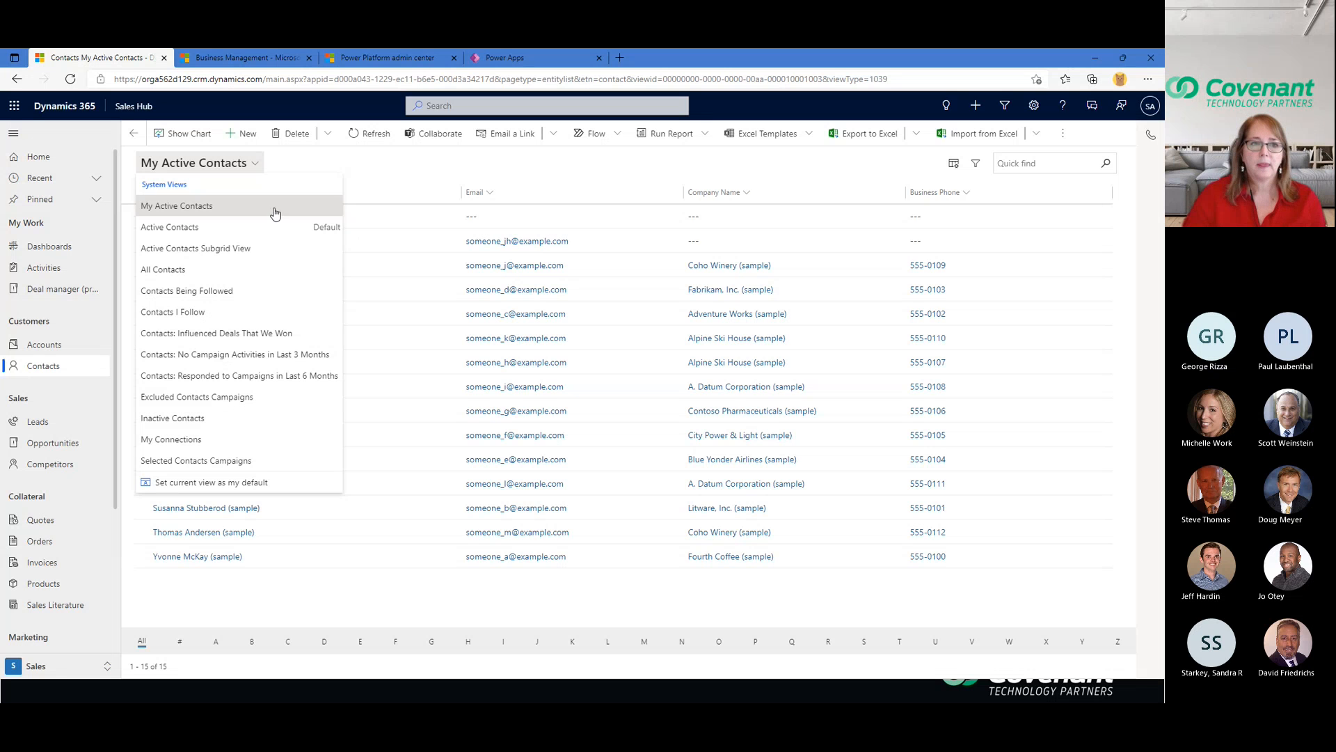
left_click(557, 180)
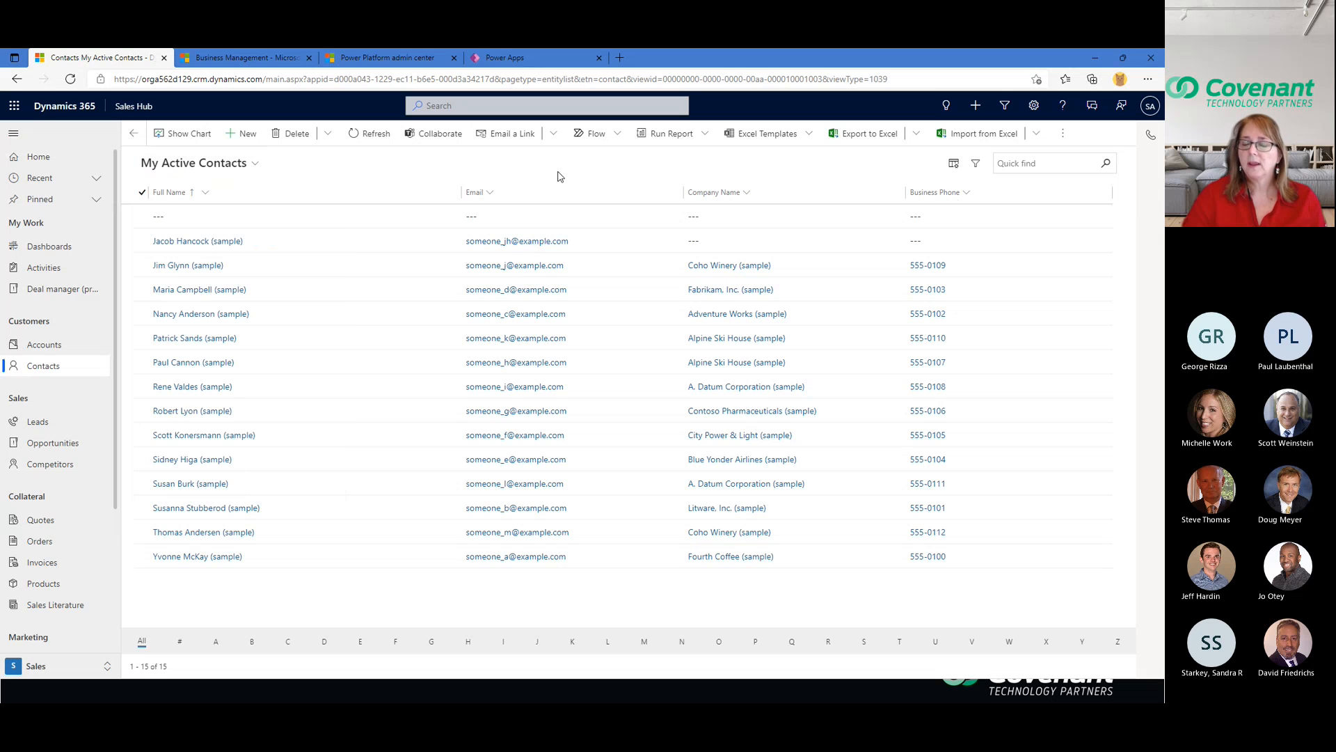
left_click(955, 165)
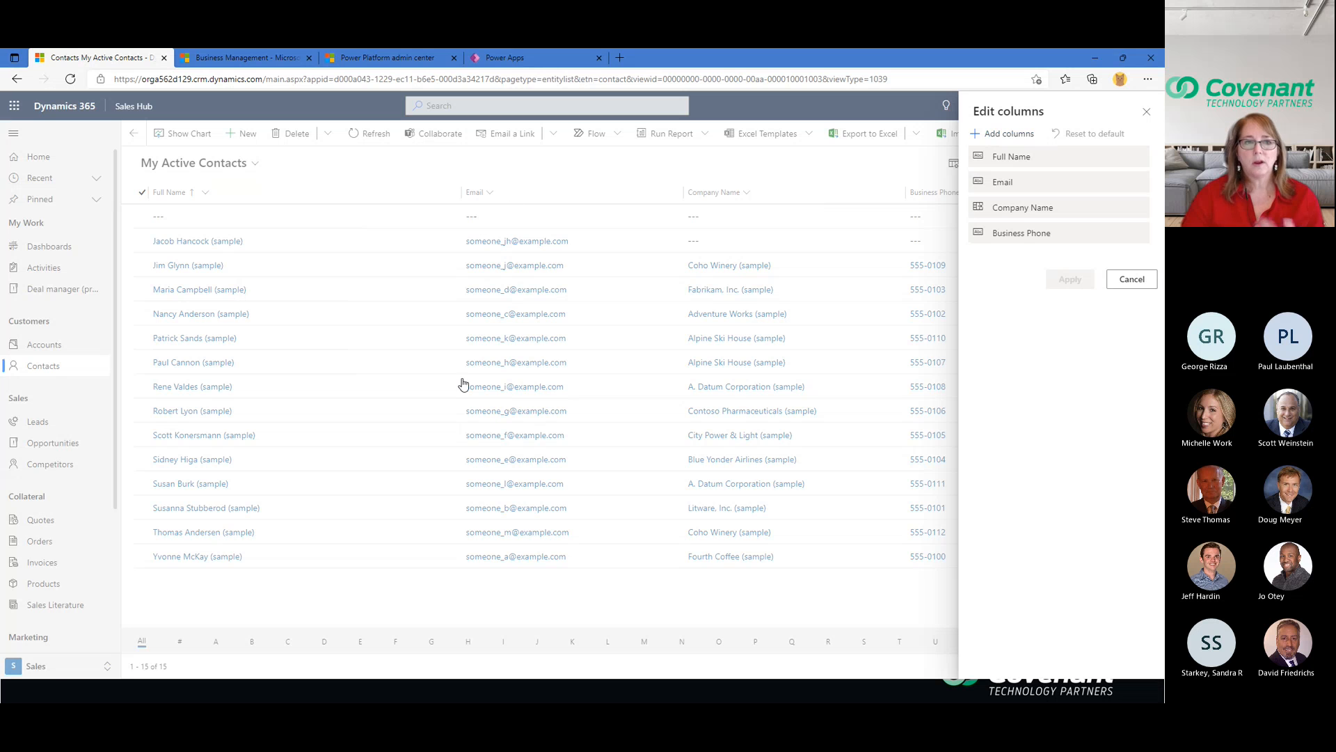
left_click(1132, 279)
Step: Switch the contacts list to the Active Contacts view and add the Created On column to it
left_click(208, 163)
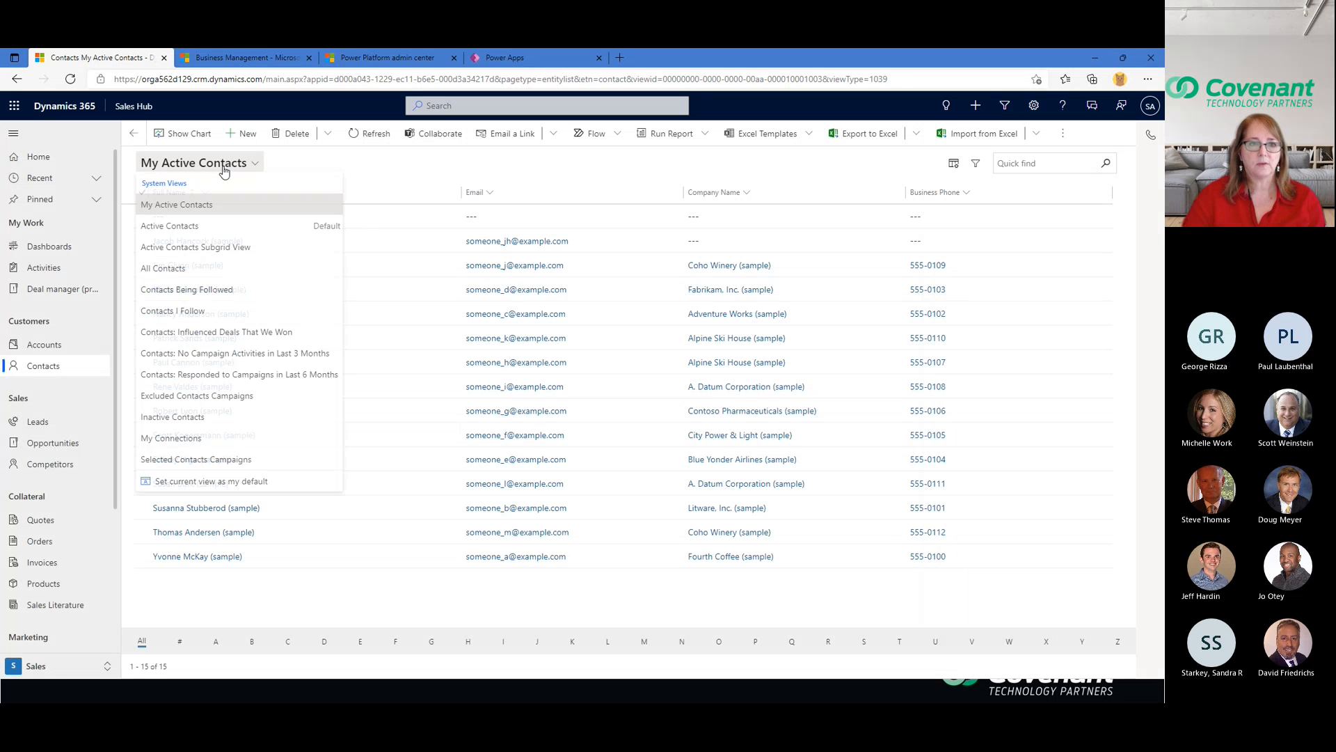
left_click(202, 224)
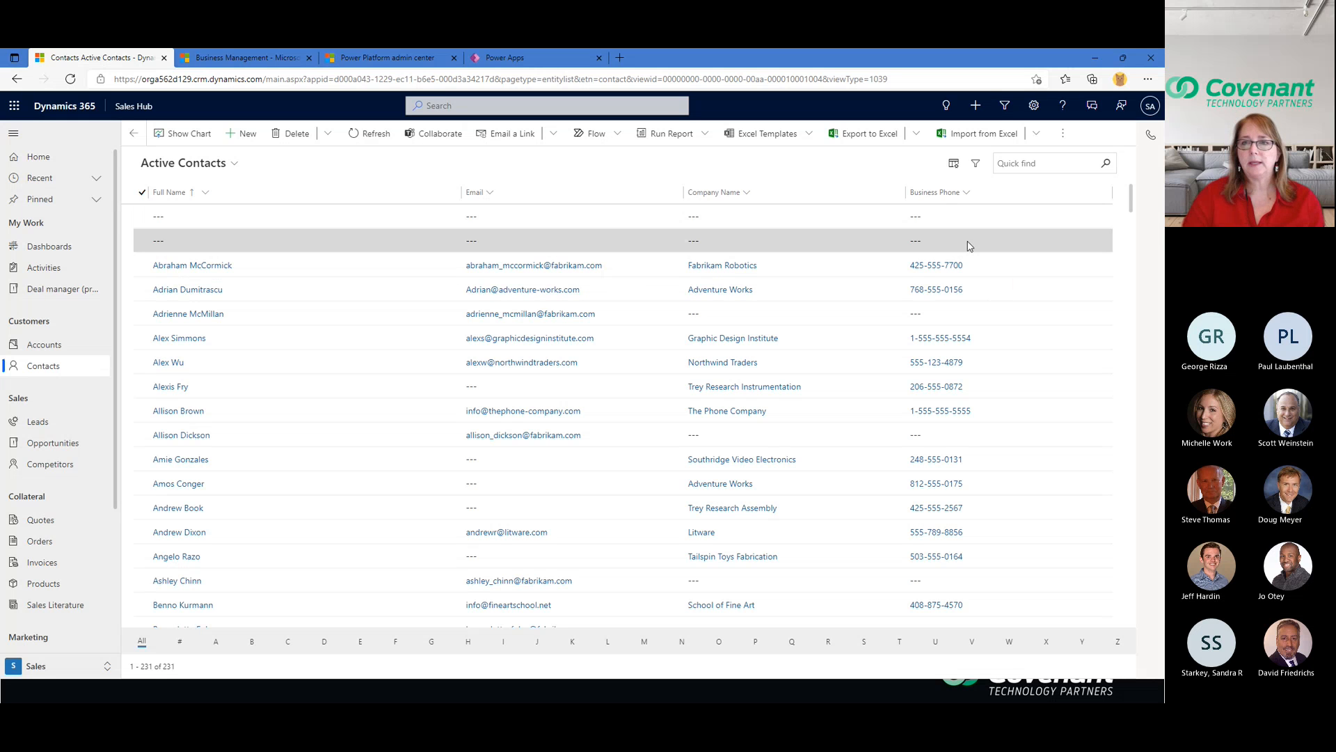
left_click(954, 162)
left_click(1008, 136)
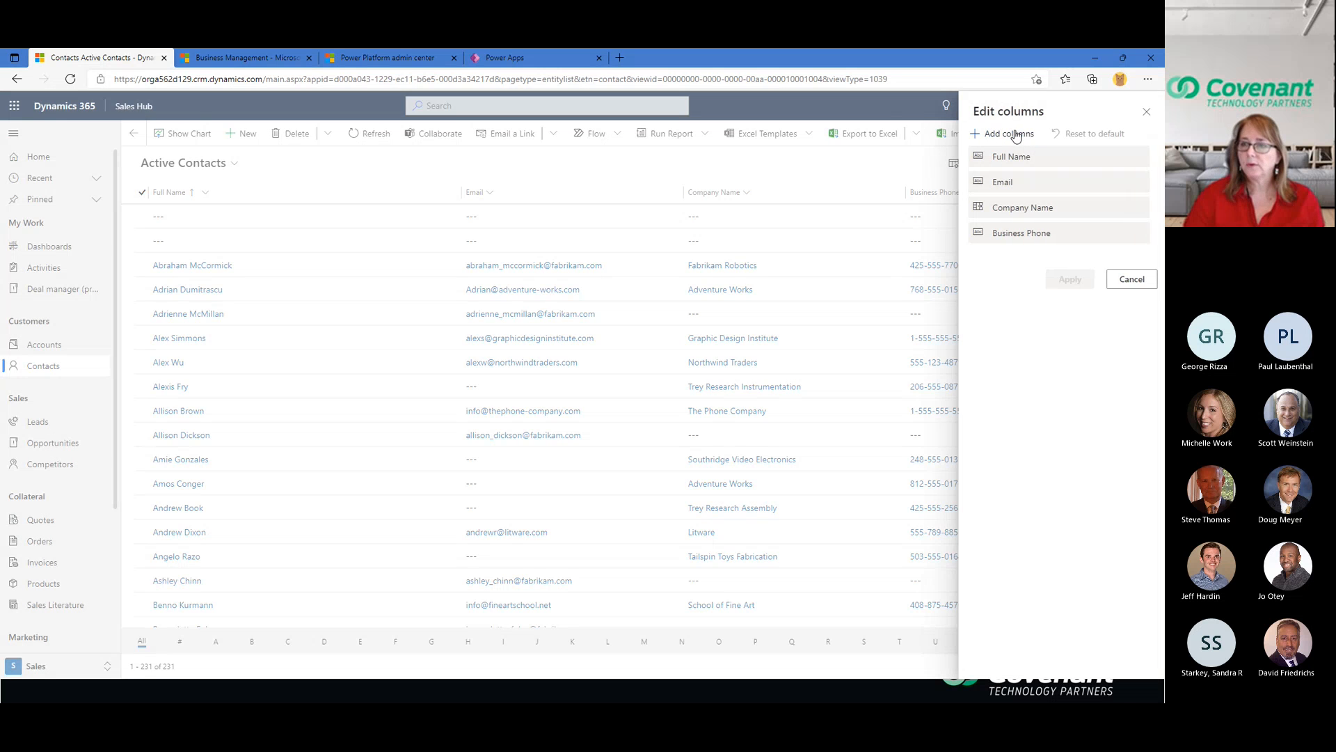
scroll(1067, 268, "down", 5)
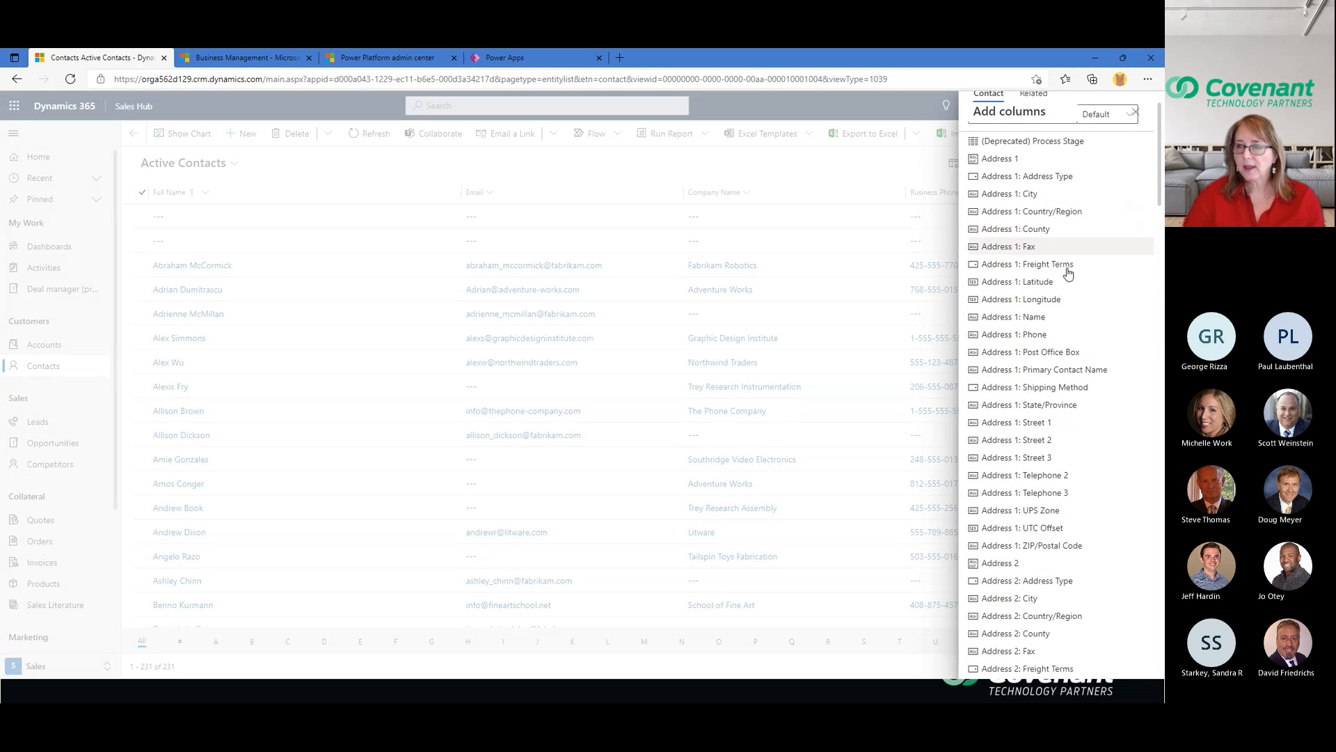
scroll(1067, 271, "up", 5)
left_click(1044, 155)
type("created")
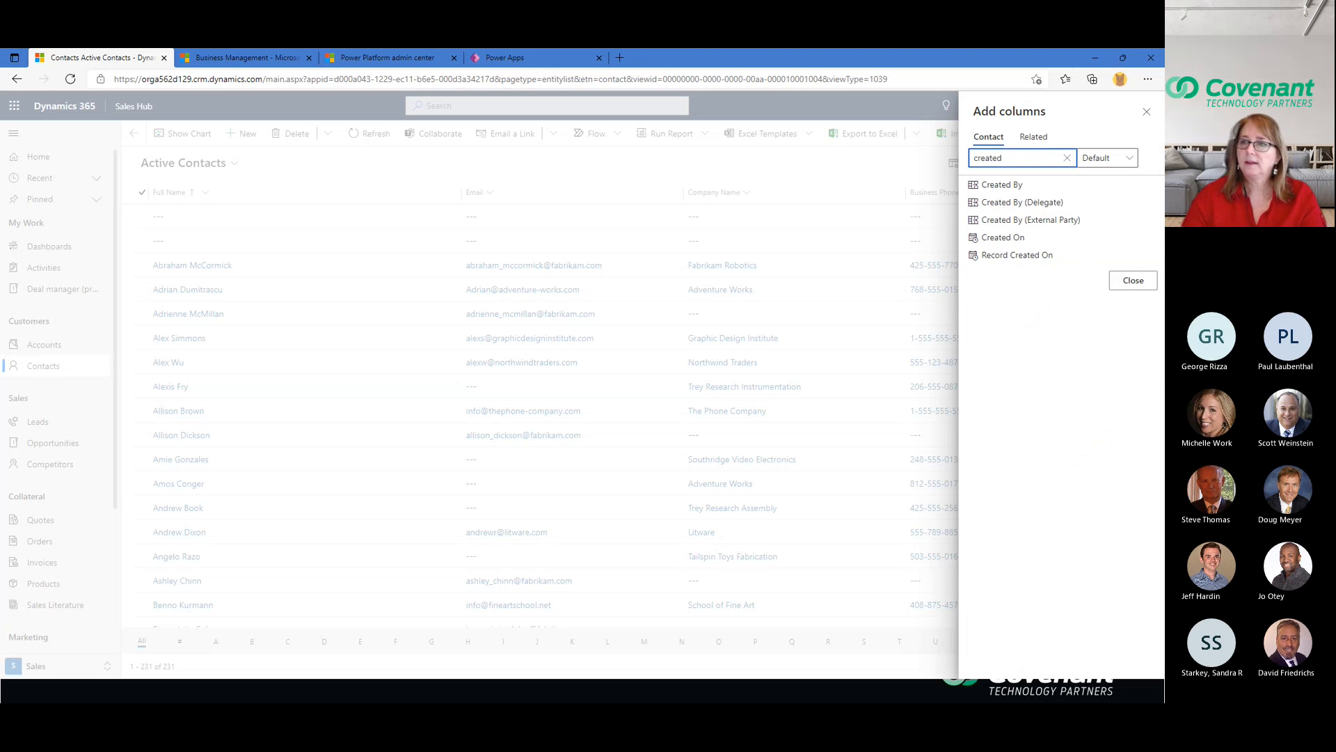
left_click(1007, 237)
left_click(1132, 266)
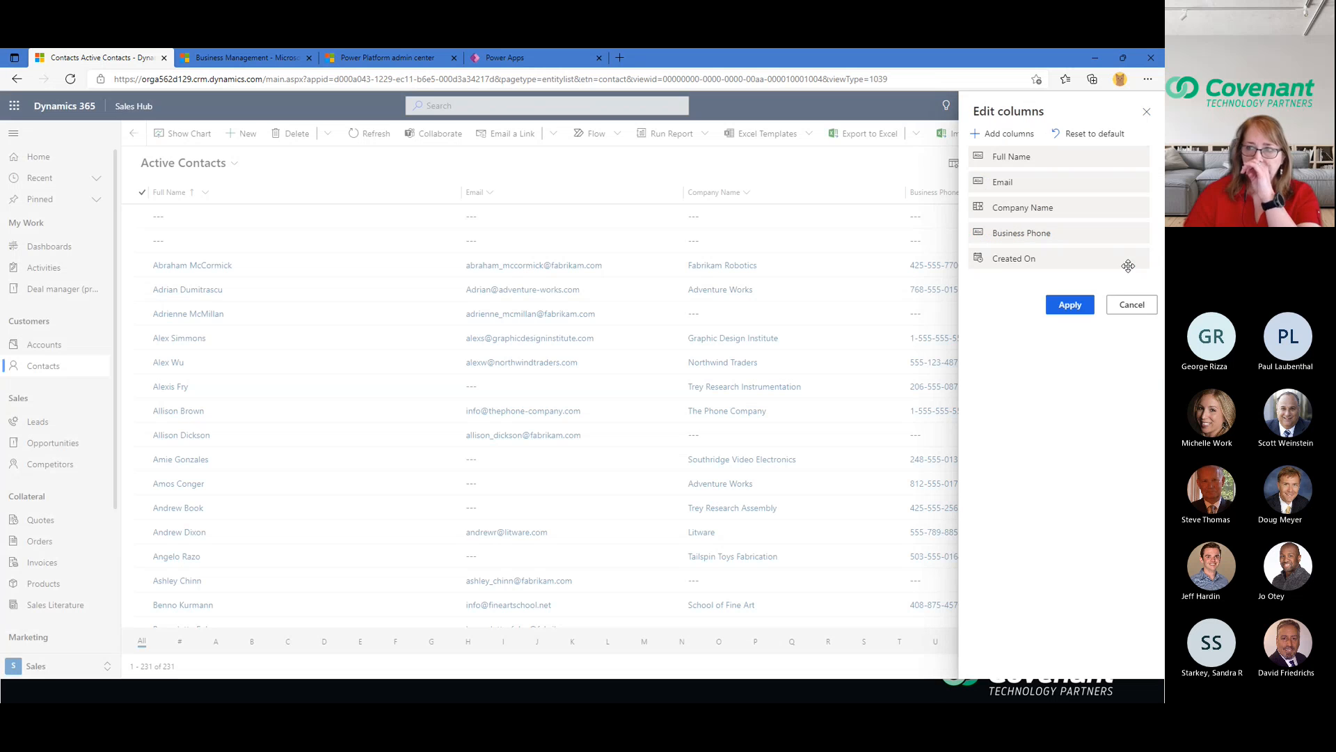
mouse_move(1055, 258)
left_mouse_down()
mouse_move(1056, 182)
mouse_move(1061, 266)
left_mouse_up()
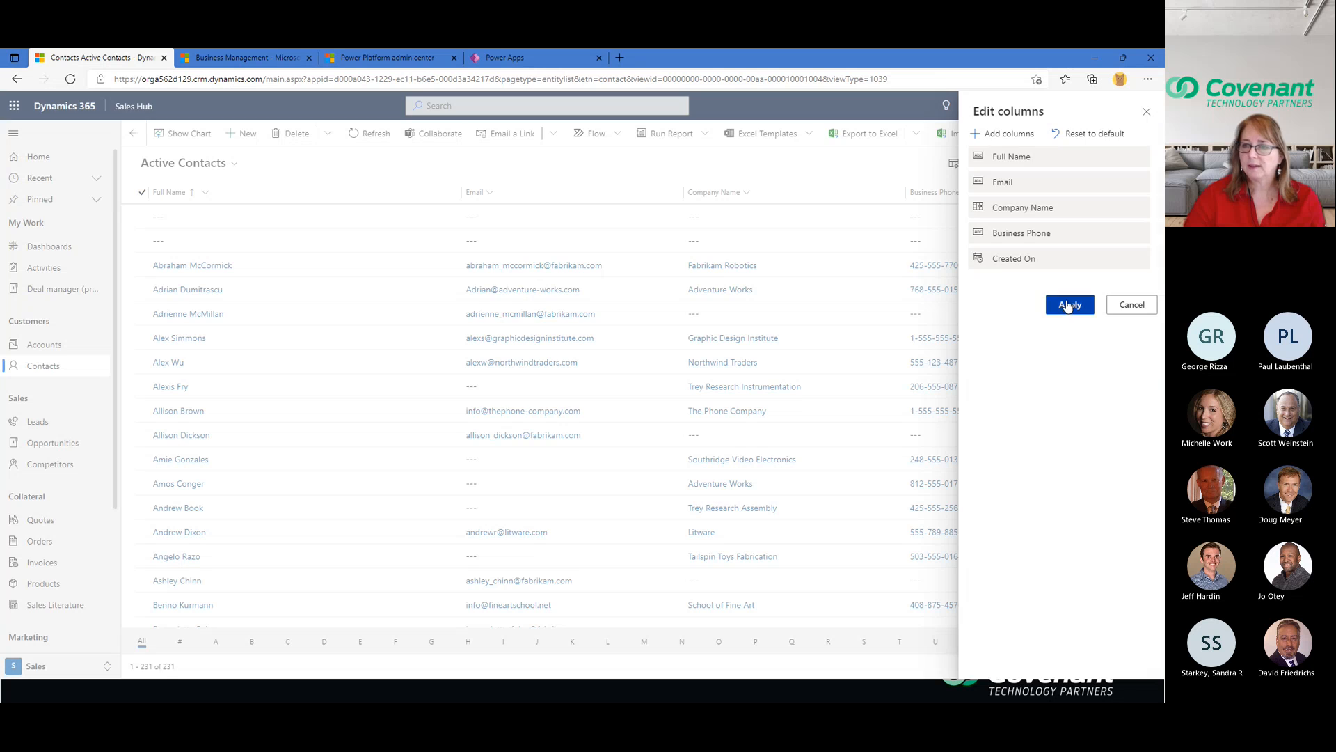
left_click(1069, 307)
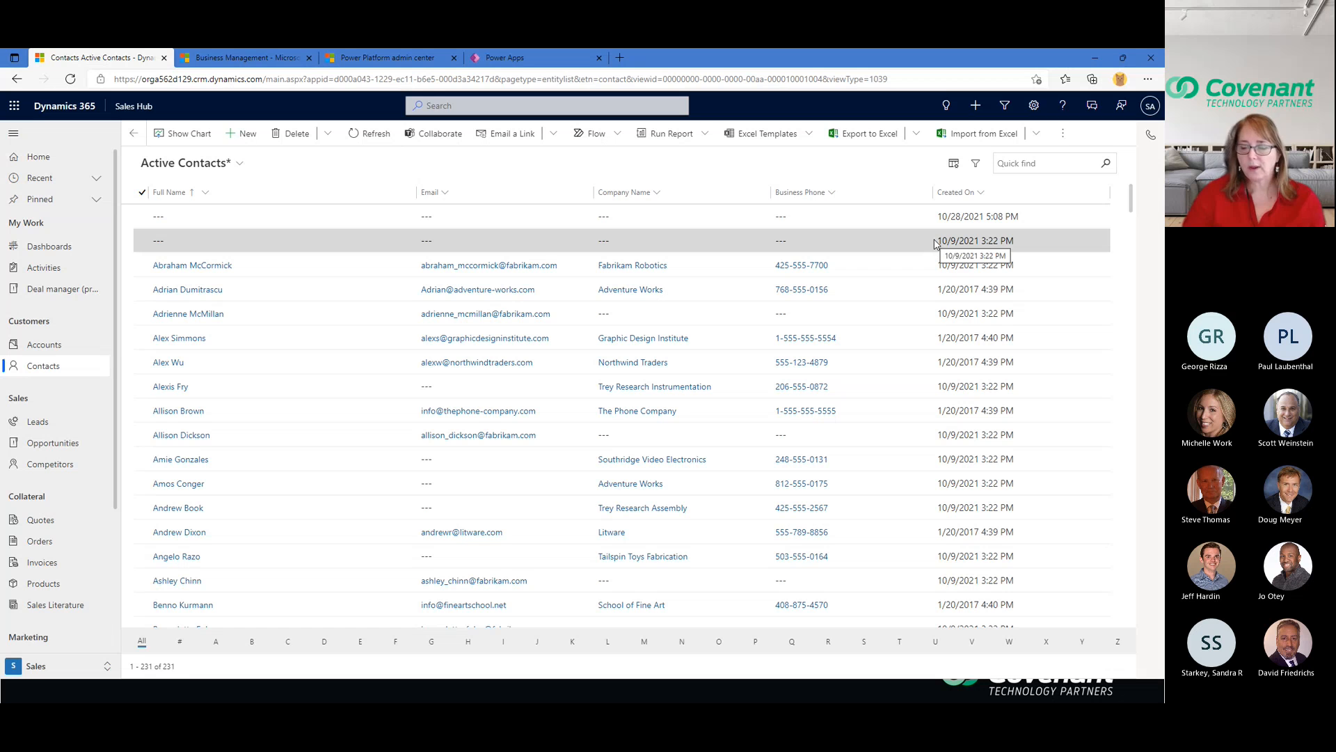
Step: Save the modified contacts list as a new view named "Active Contacts - Created On"
left_click(1062, 137)
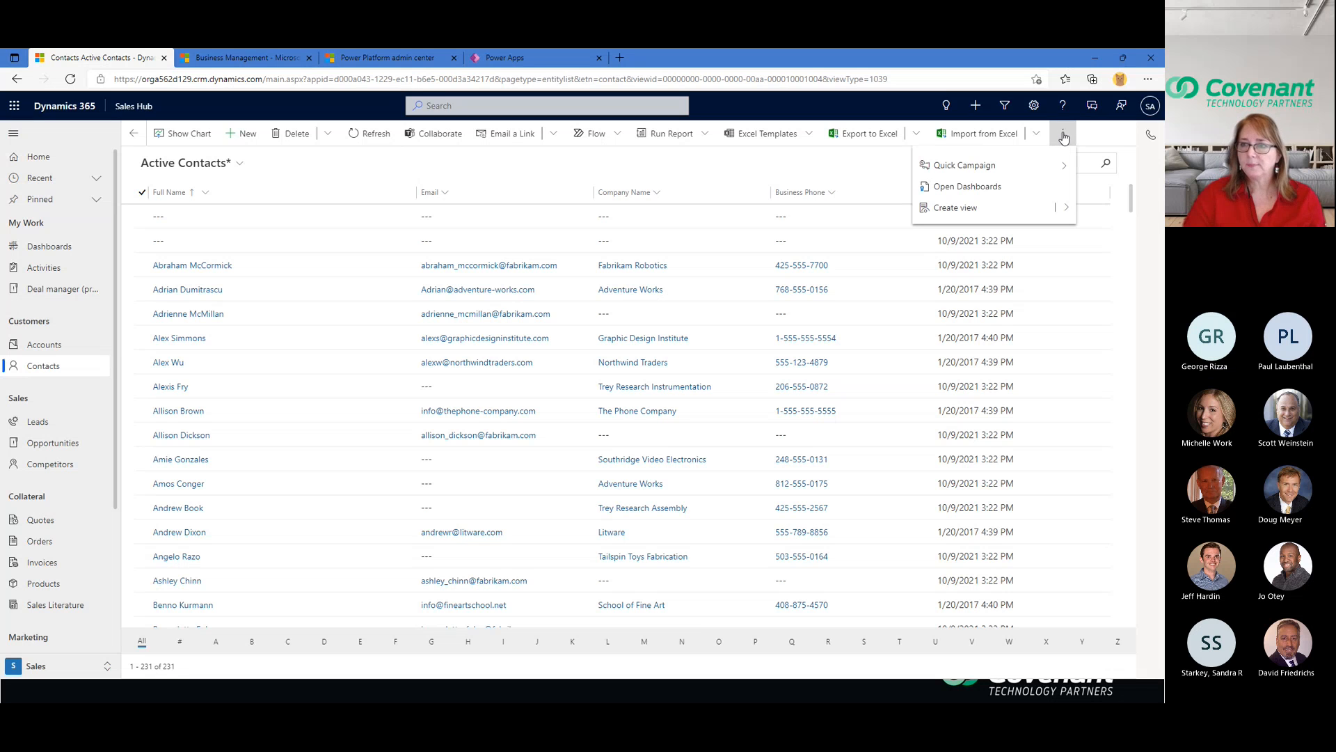
left_click(1066, 209)
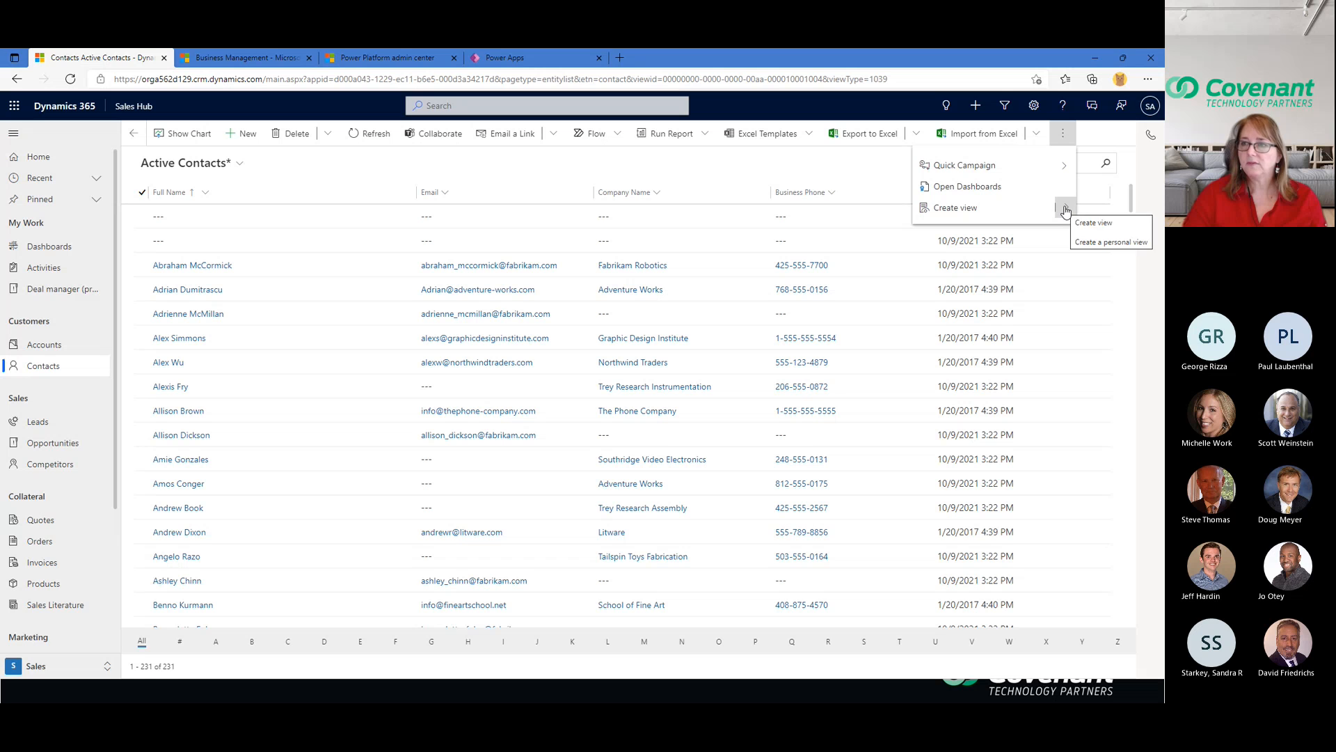
left_click(1066, 209)
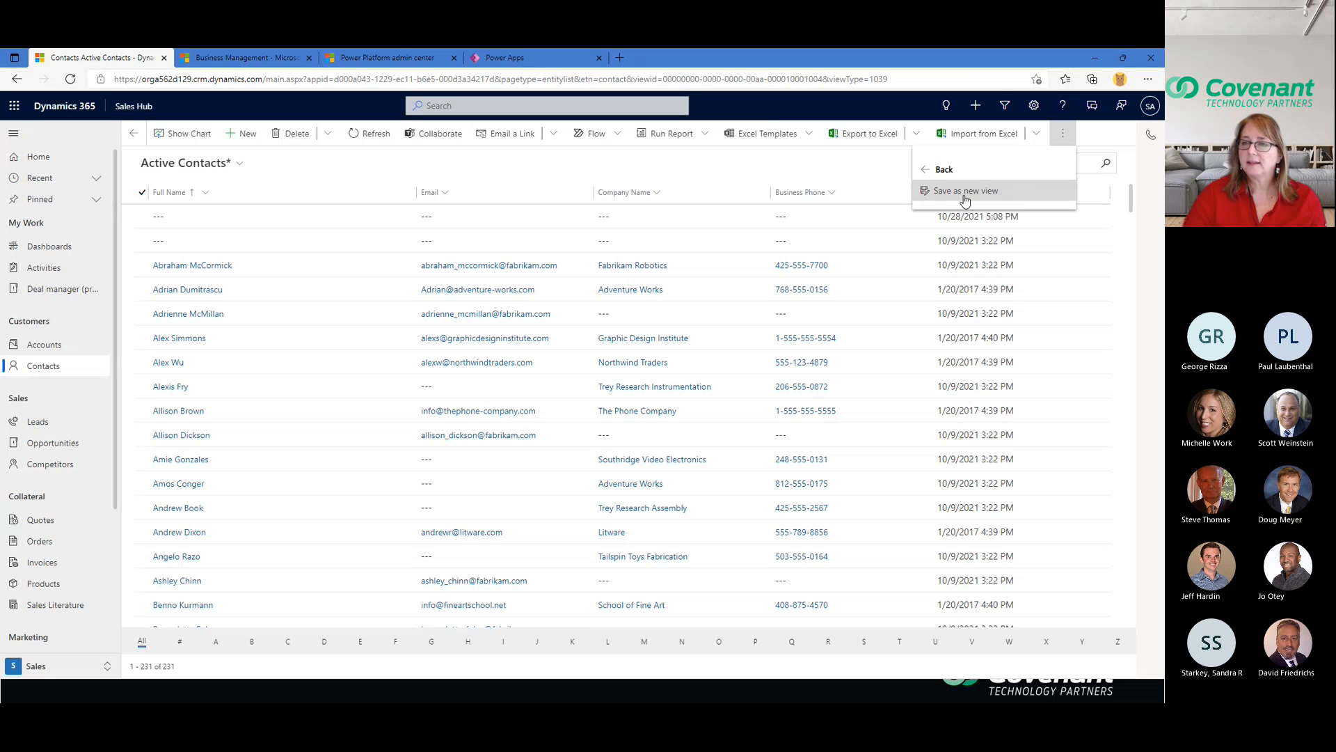
left_click(928, 174)
left_click(1065, 209)
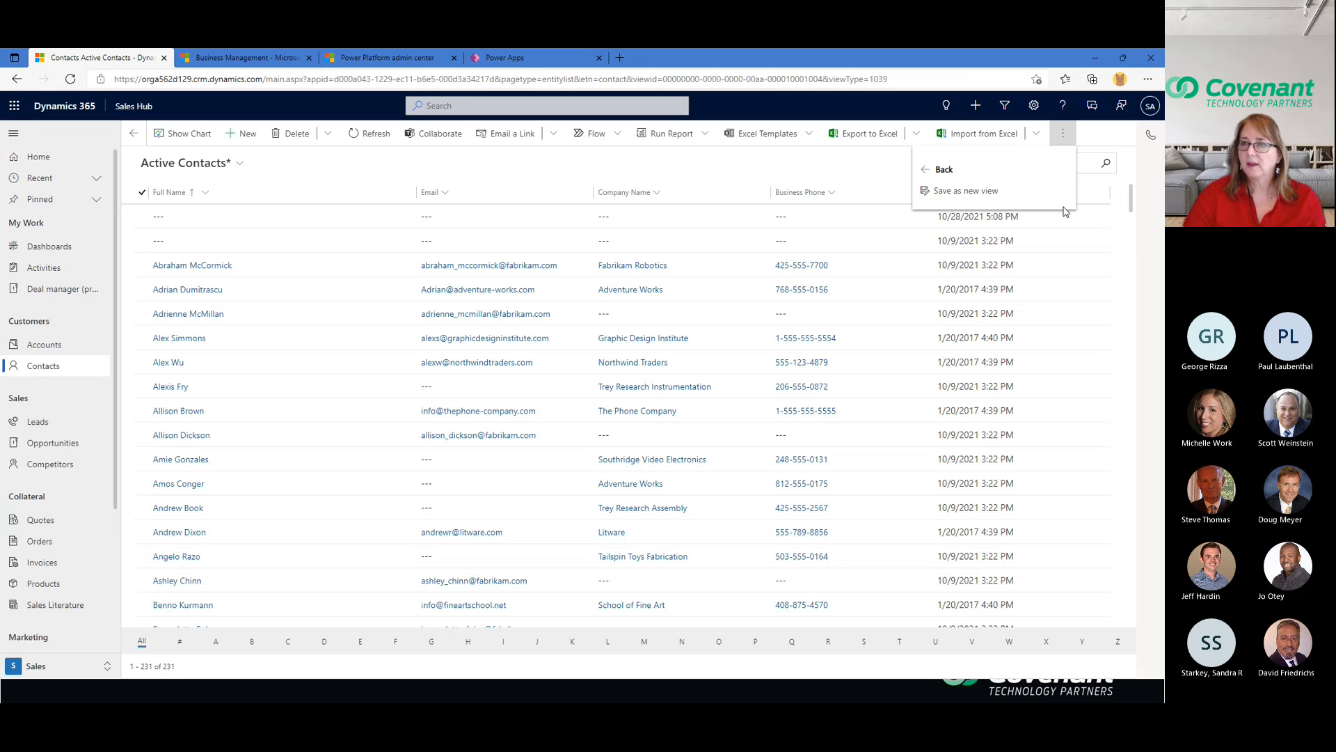
left_click(959, 192)
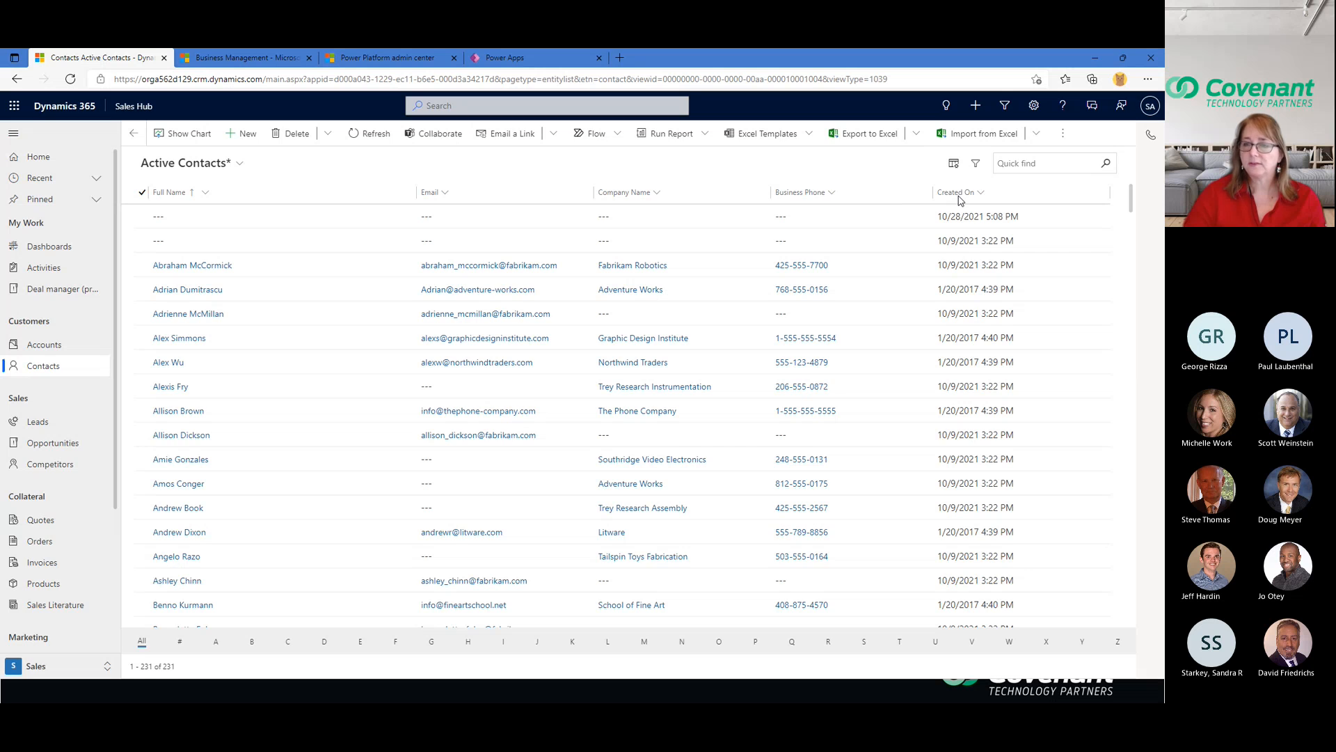
left_click(958, 195)
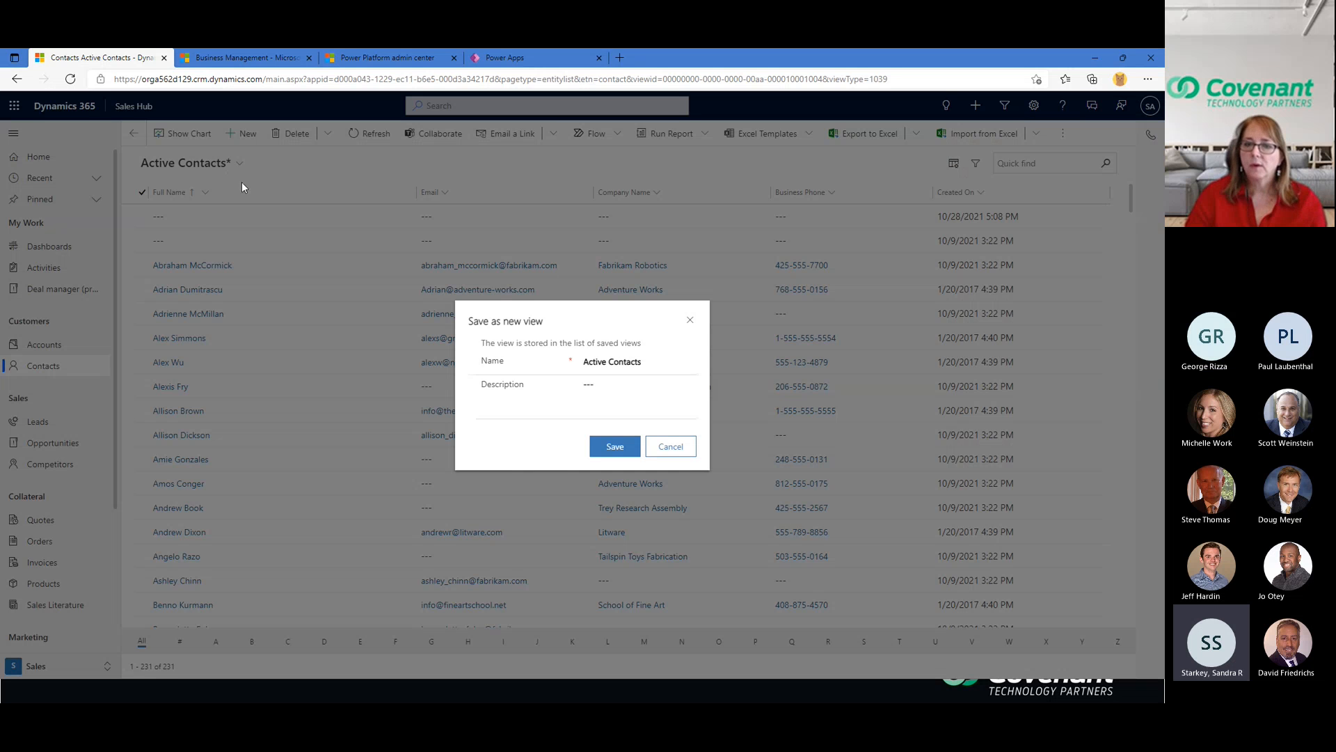
left_click(665, 361)
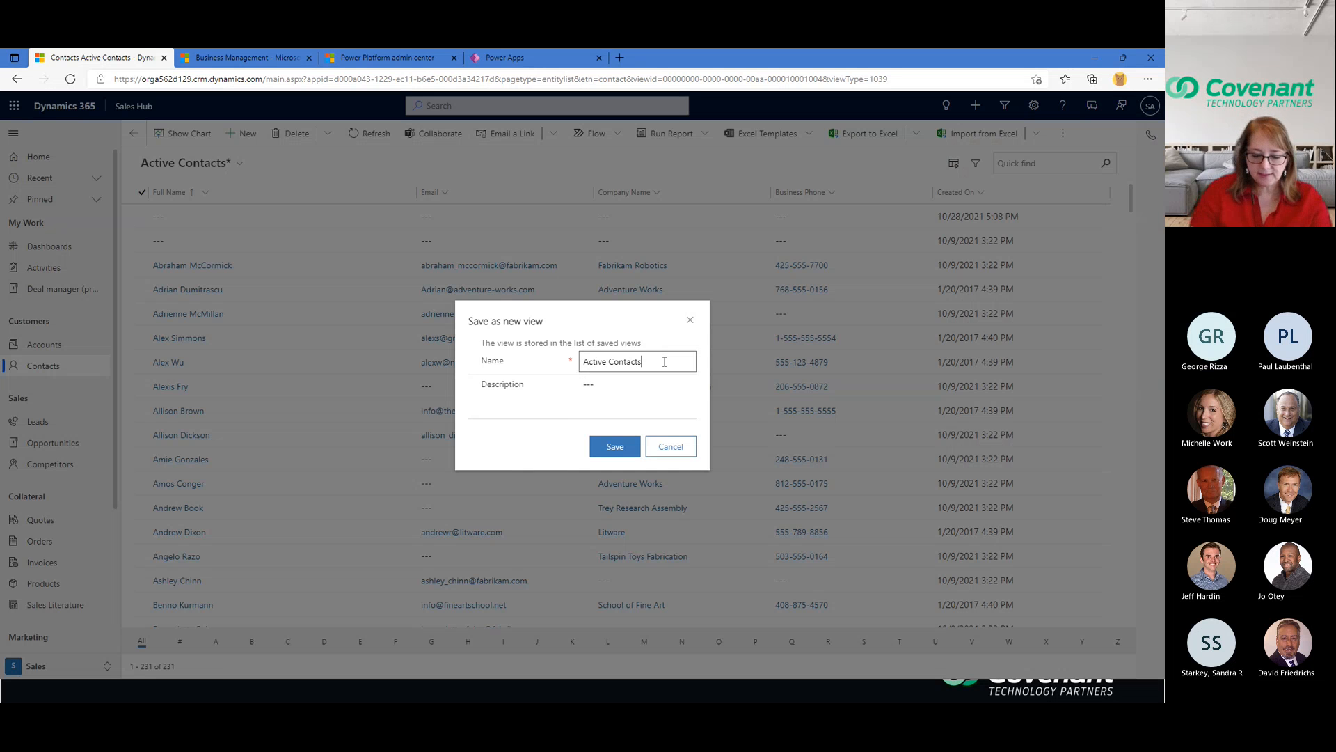
type("- Created On")
left_click(615, 447)
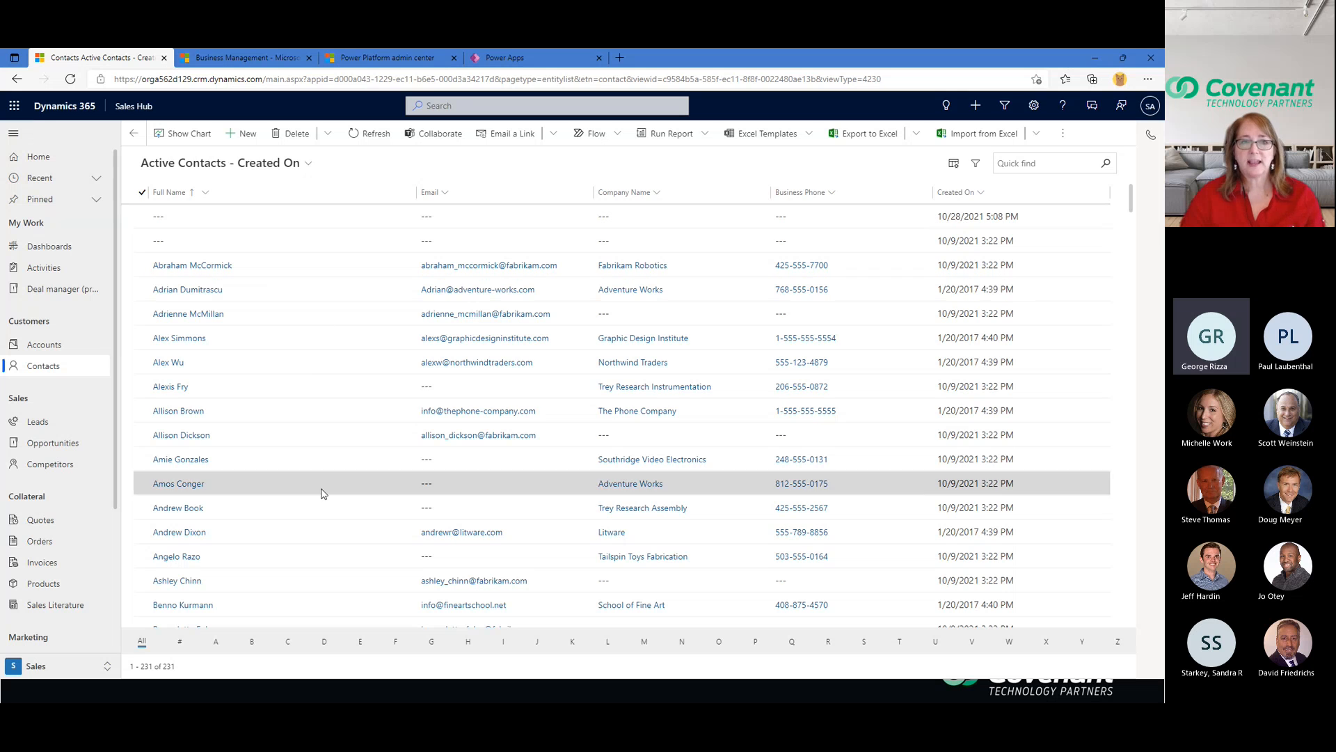
Step: Examine the Advanced Find query for the Active Contacts - Created On view and its selectable record types, and close it
left_click(311, 166)
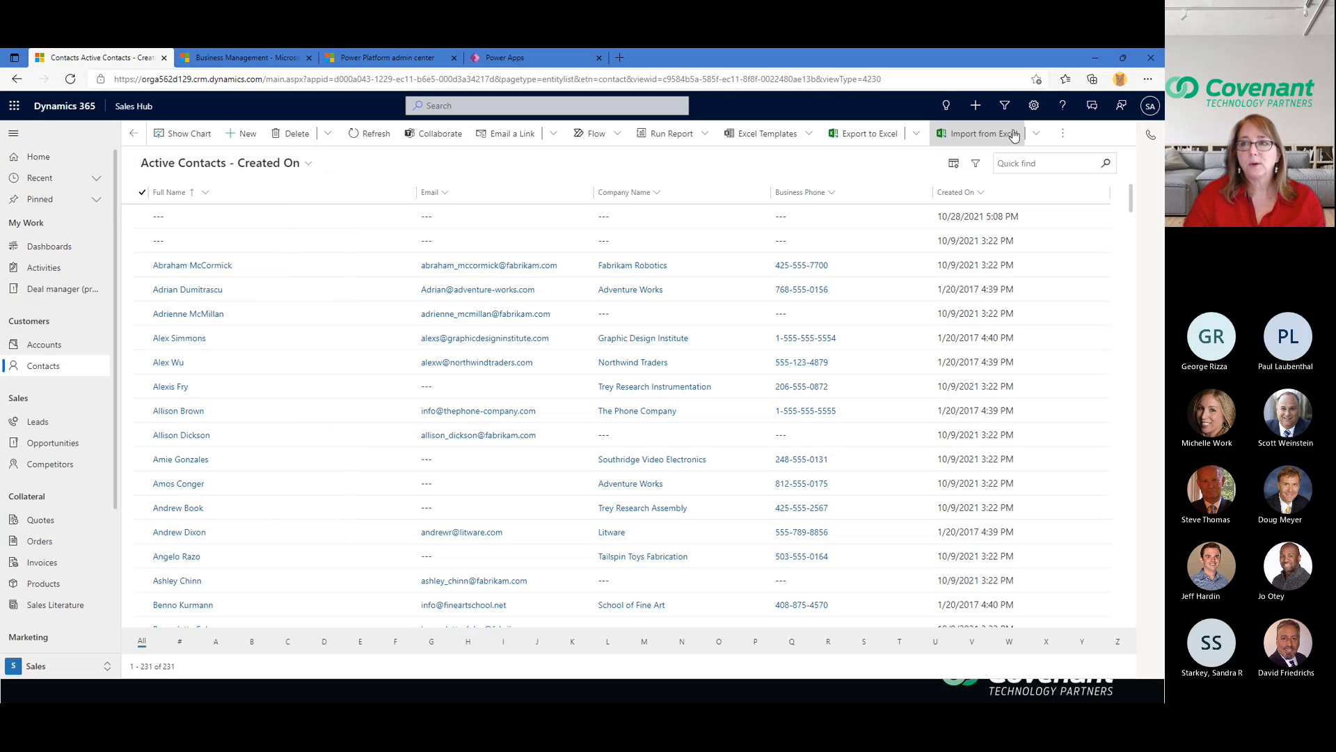
left_click(1004, 104)
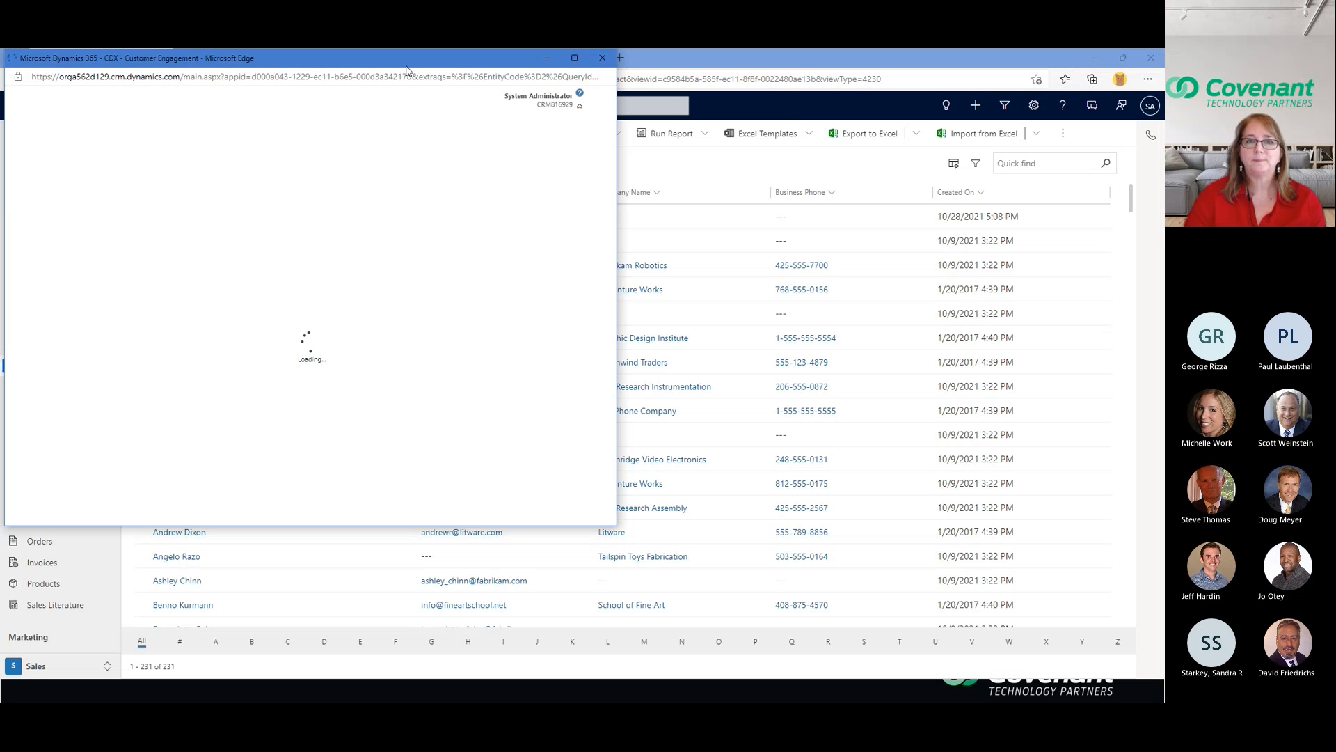
left_click_drag(407, 62, 596, 111)
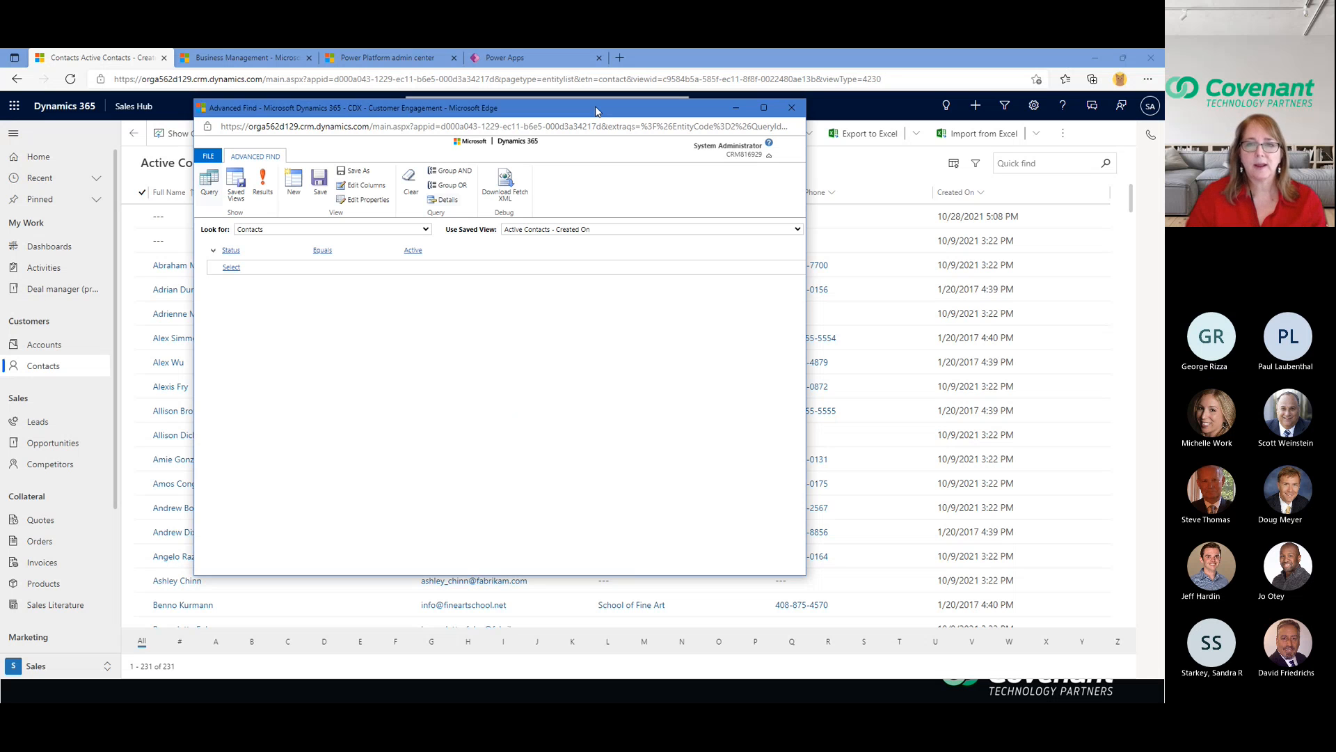
left_click(426, 230)
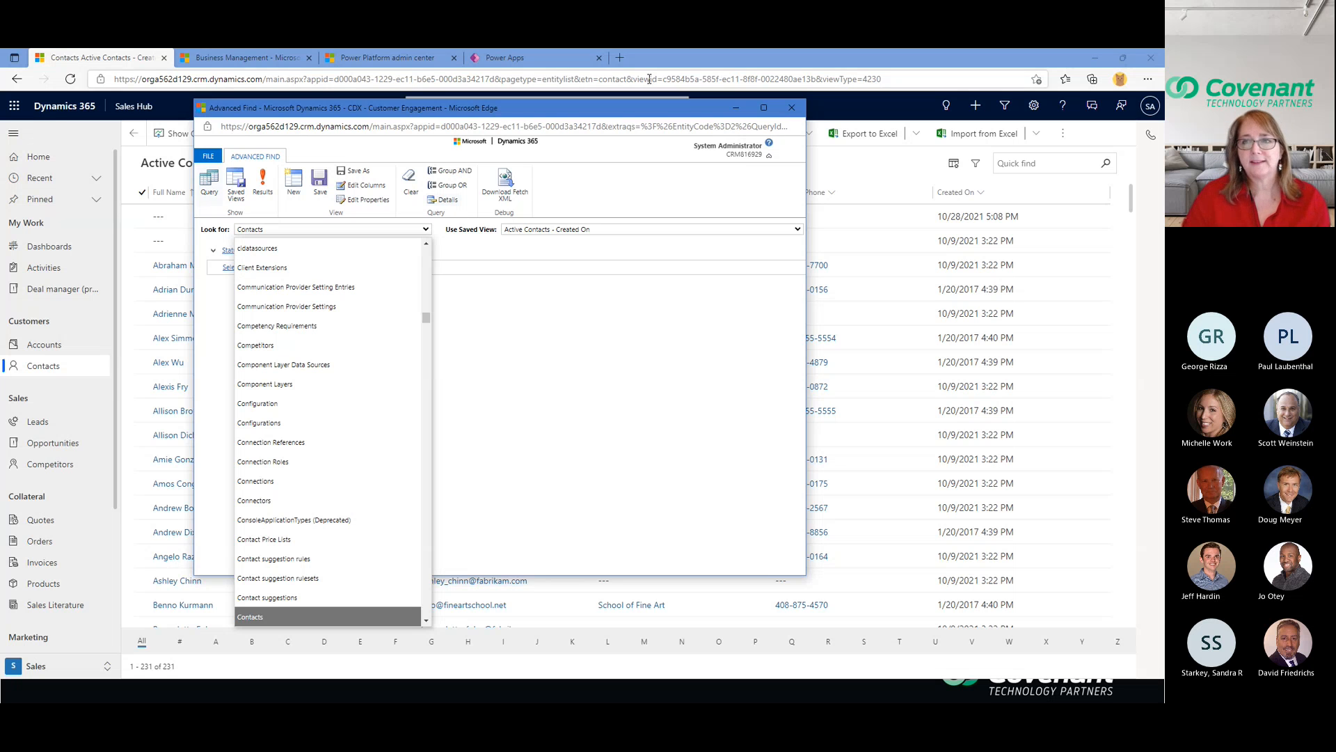
left_click(791, 108)
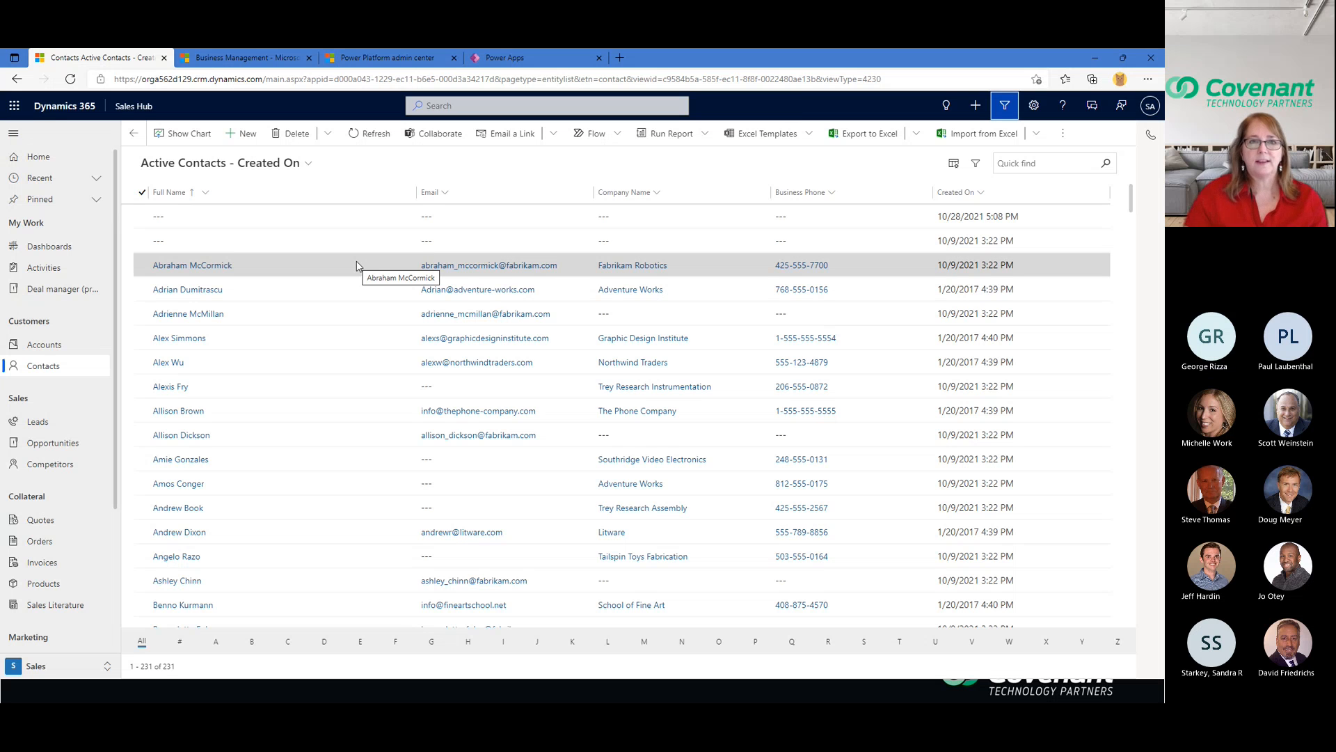
Step: View the Business Management settings page and return to the contacts list
left_click(229, 56)
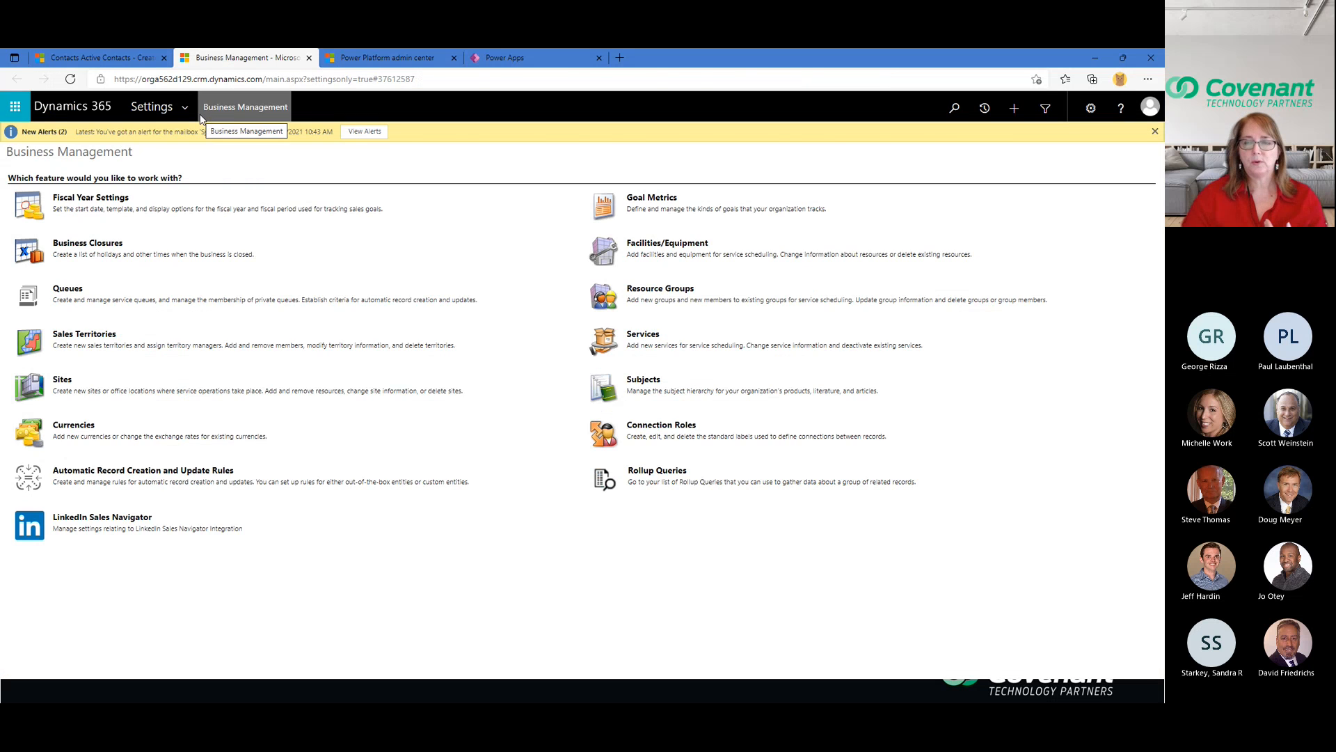
left_click(98, 57)
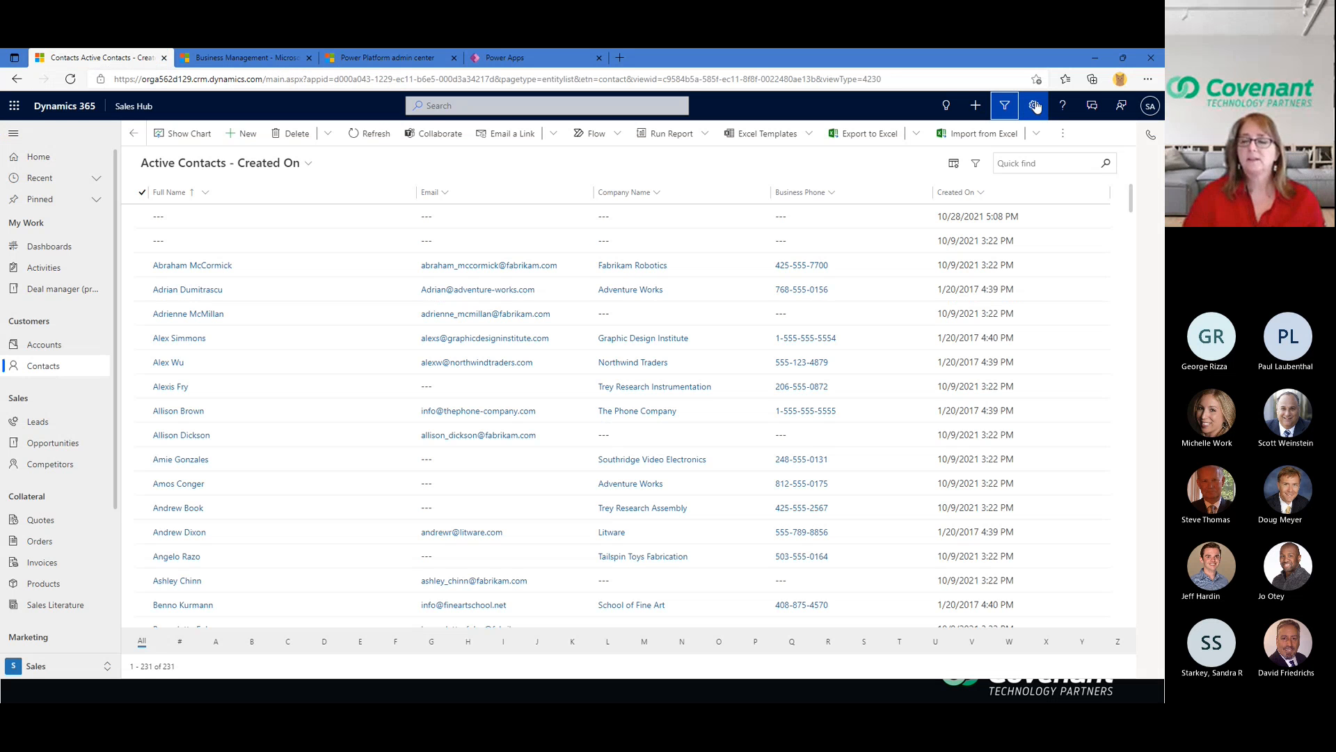
Step: Open the classic Customizations settings and launch Customize the System to show the Default Solution's components
left_click(1034, 104)
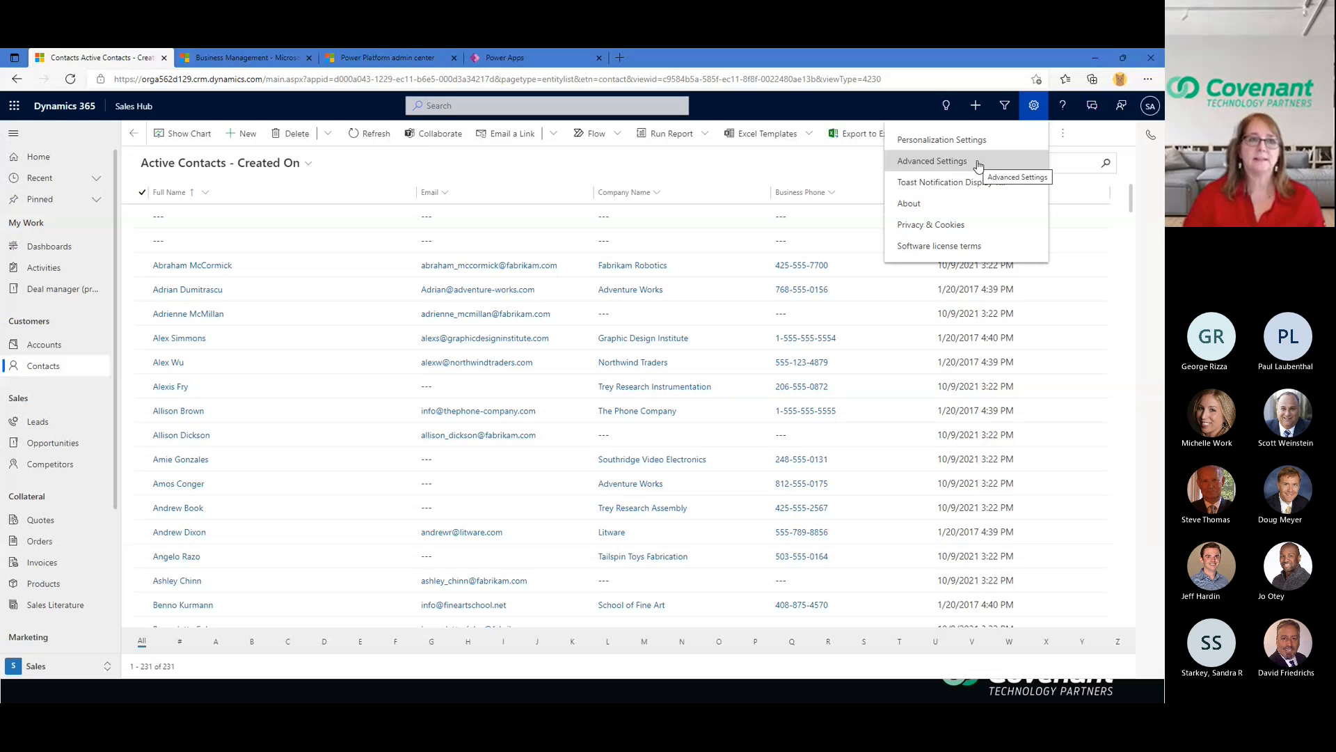
left_click(234, 55)
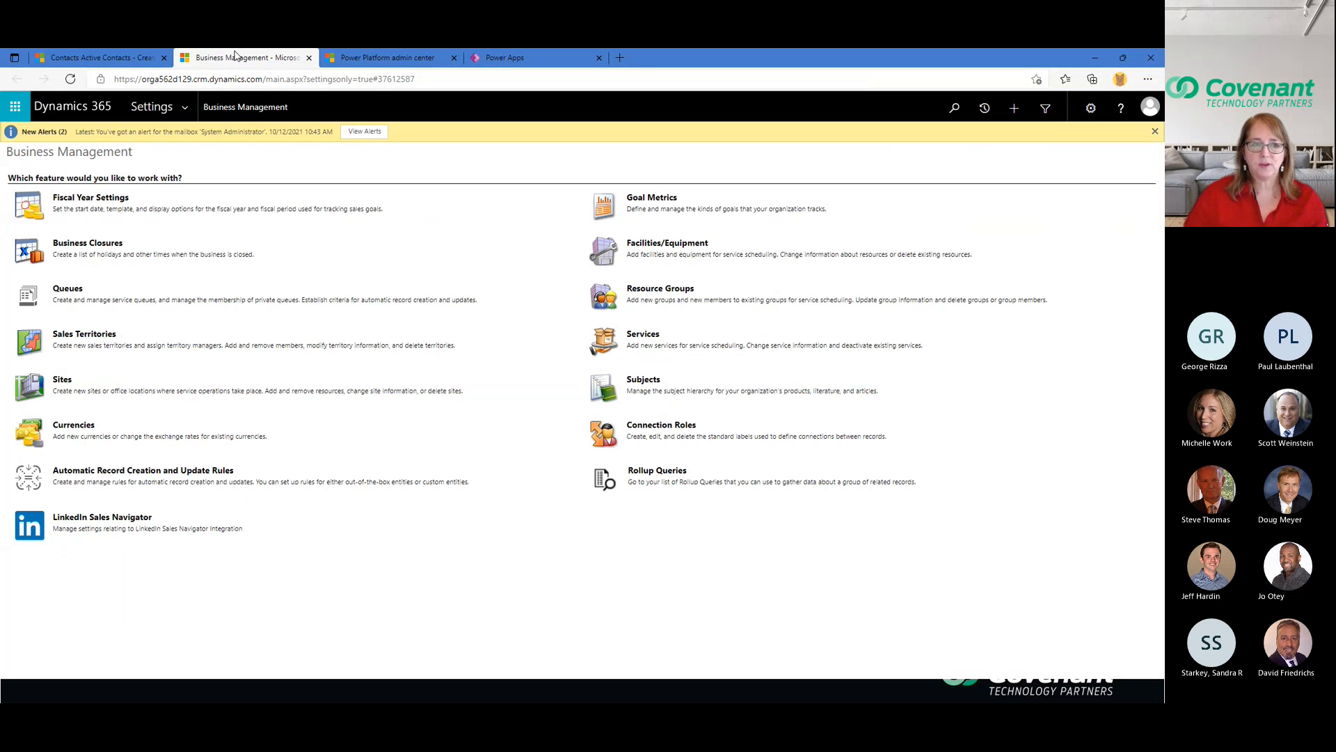
left_click(185, 106)
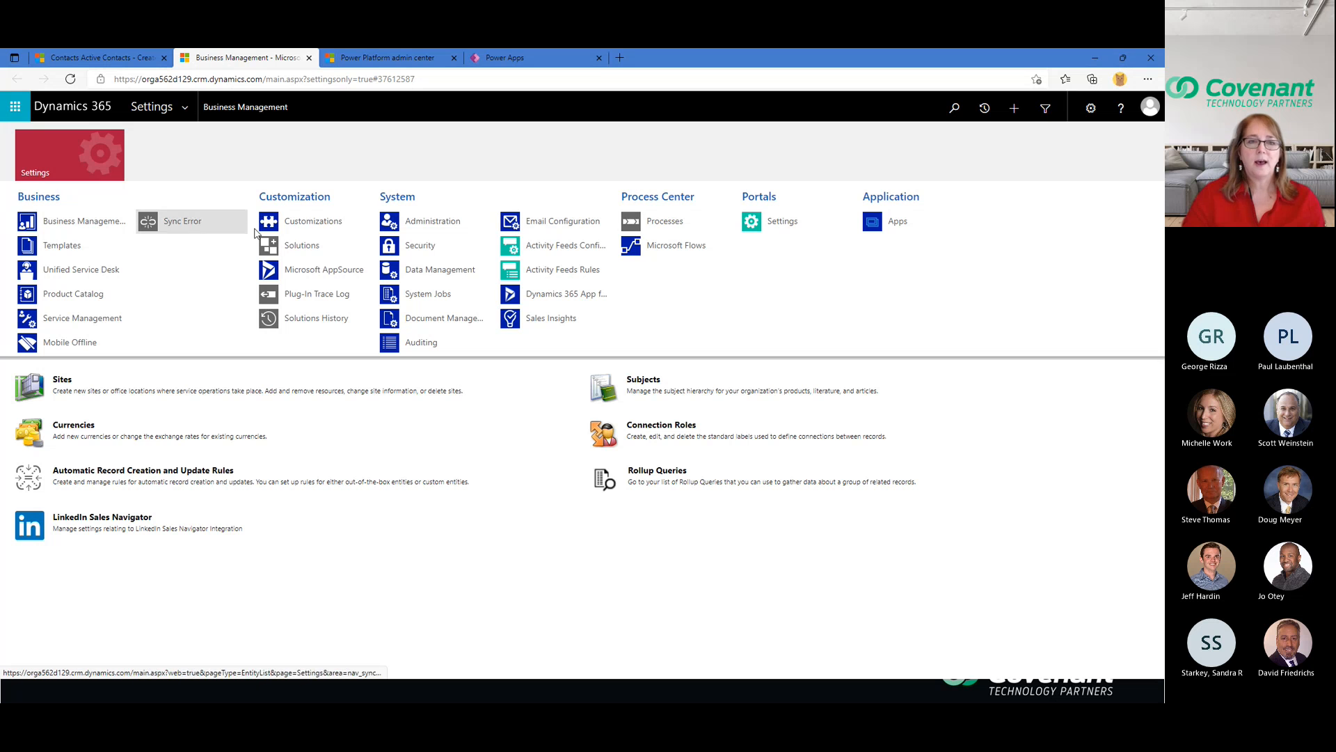
left_click(298, 223)
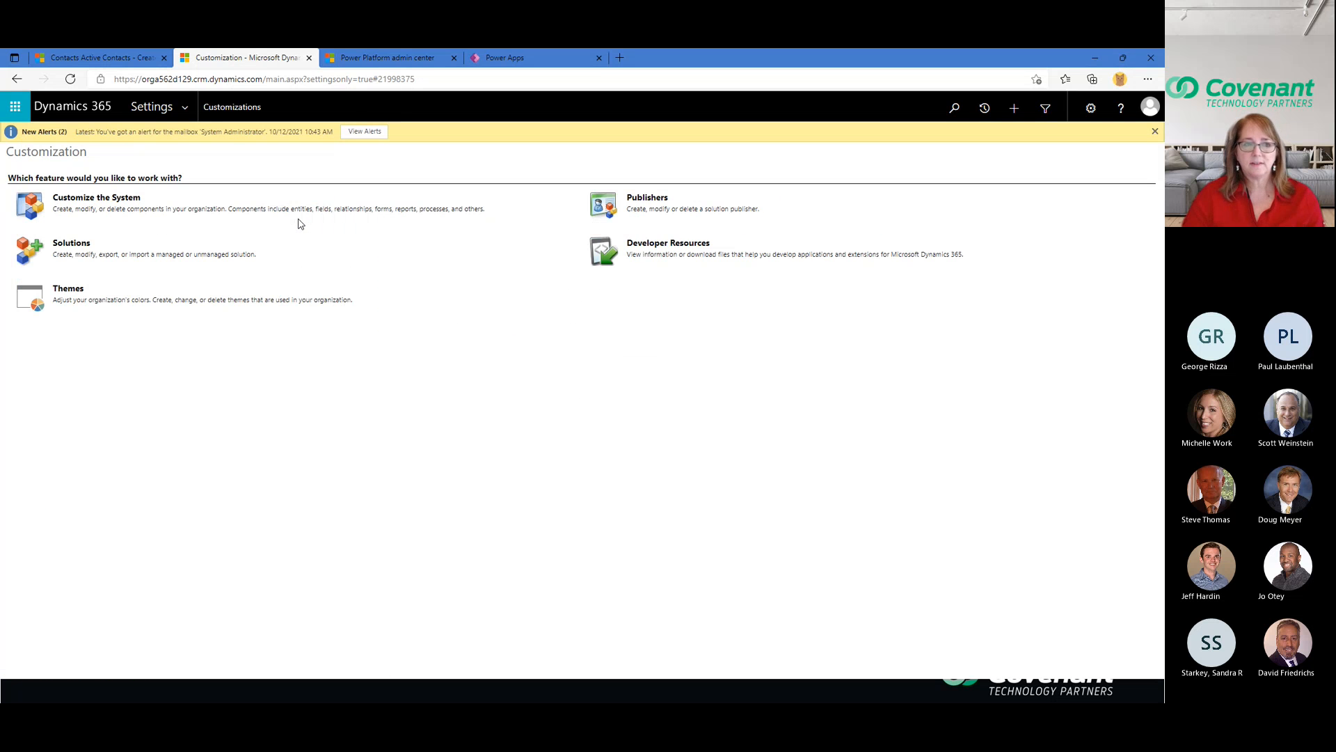
left_click(124, 204)
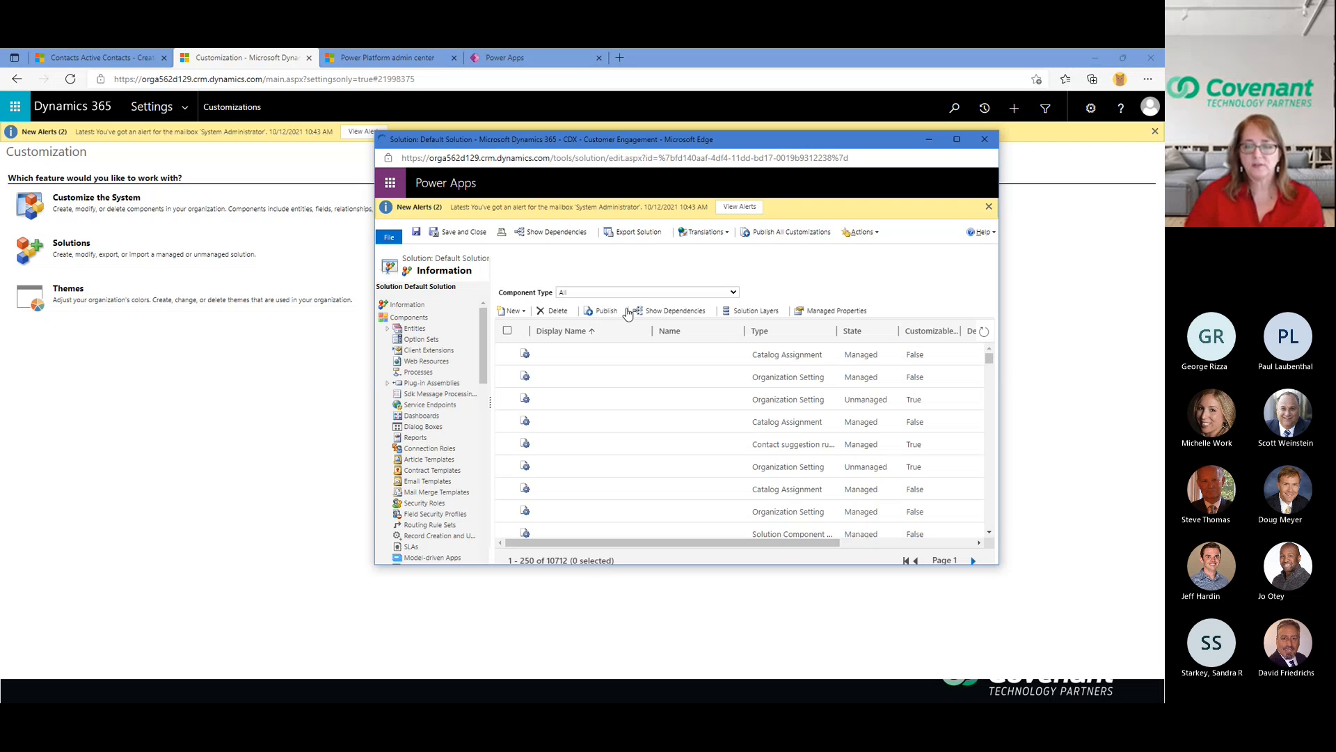
left_click_drag(484, 345, 466, 317)
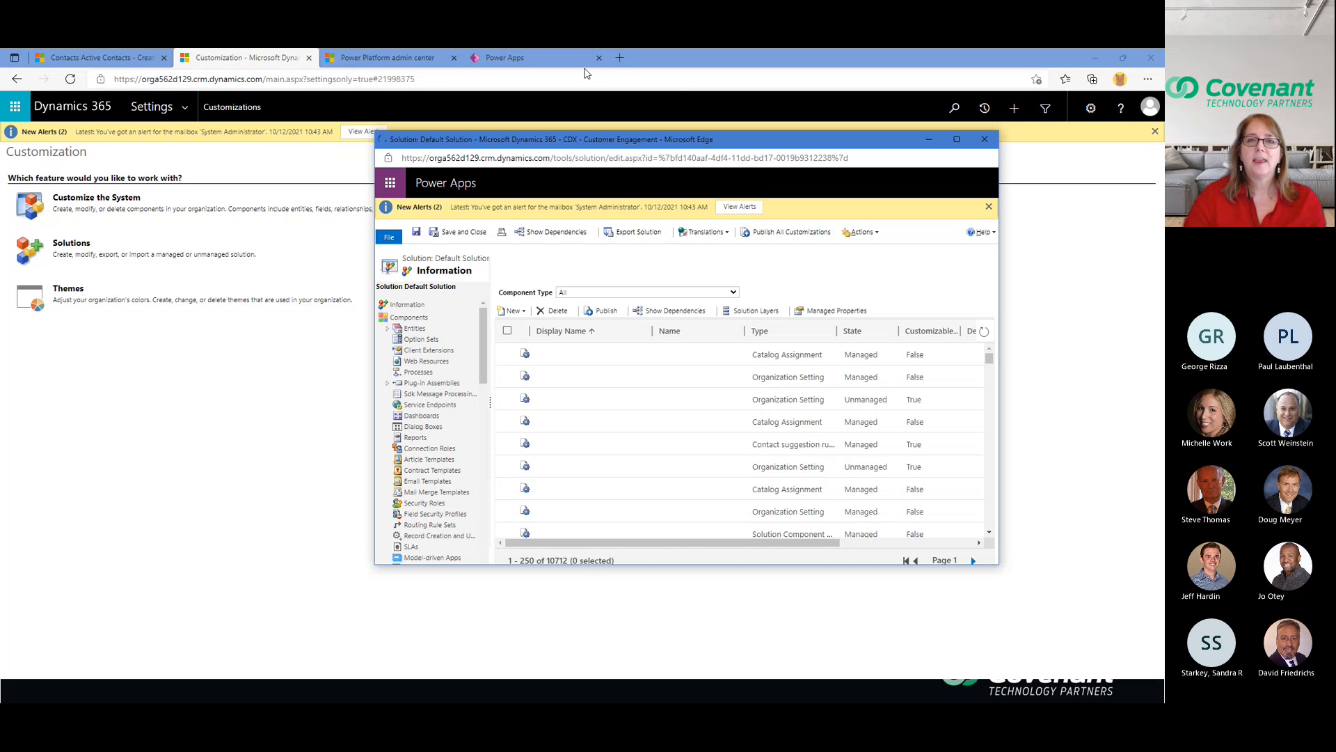
Step: Switch to Power Apps, show the available environments, and open the Solutions list
left_click(552, 57)
left_click(553, 58)
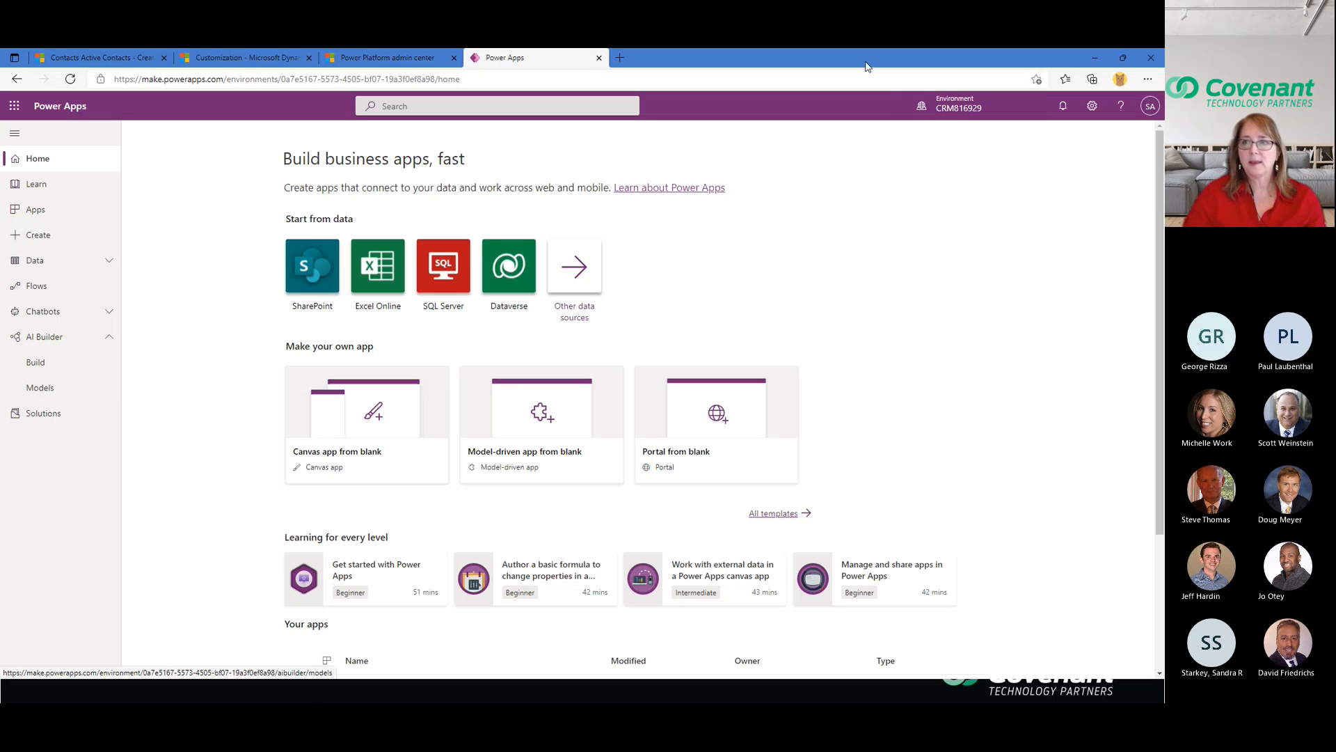
left_click(967, 105)
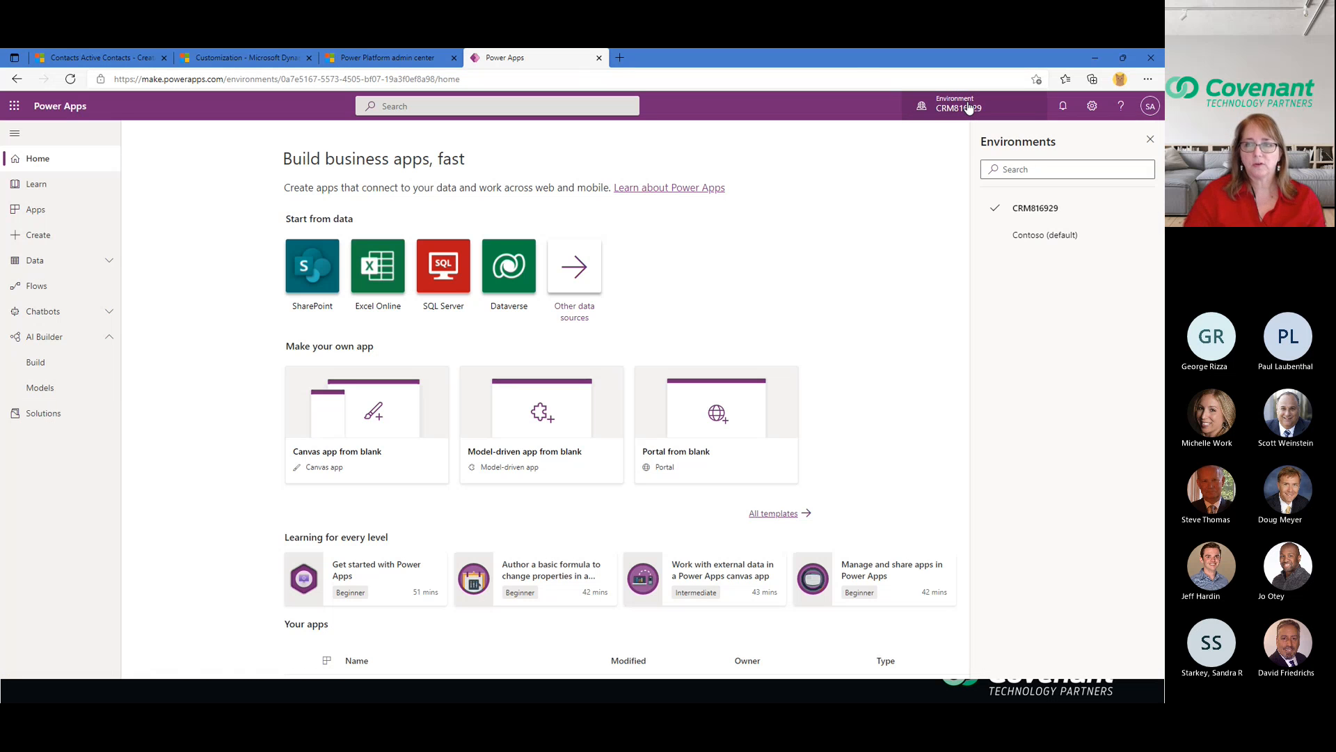
left_click(44, 418)
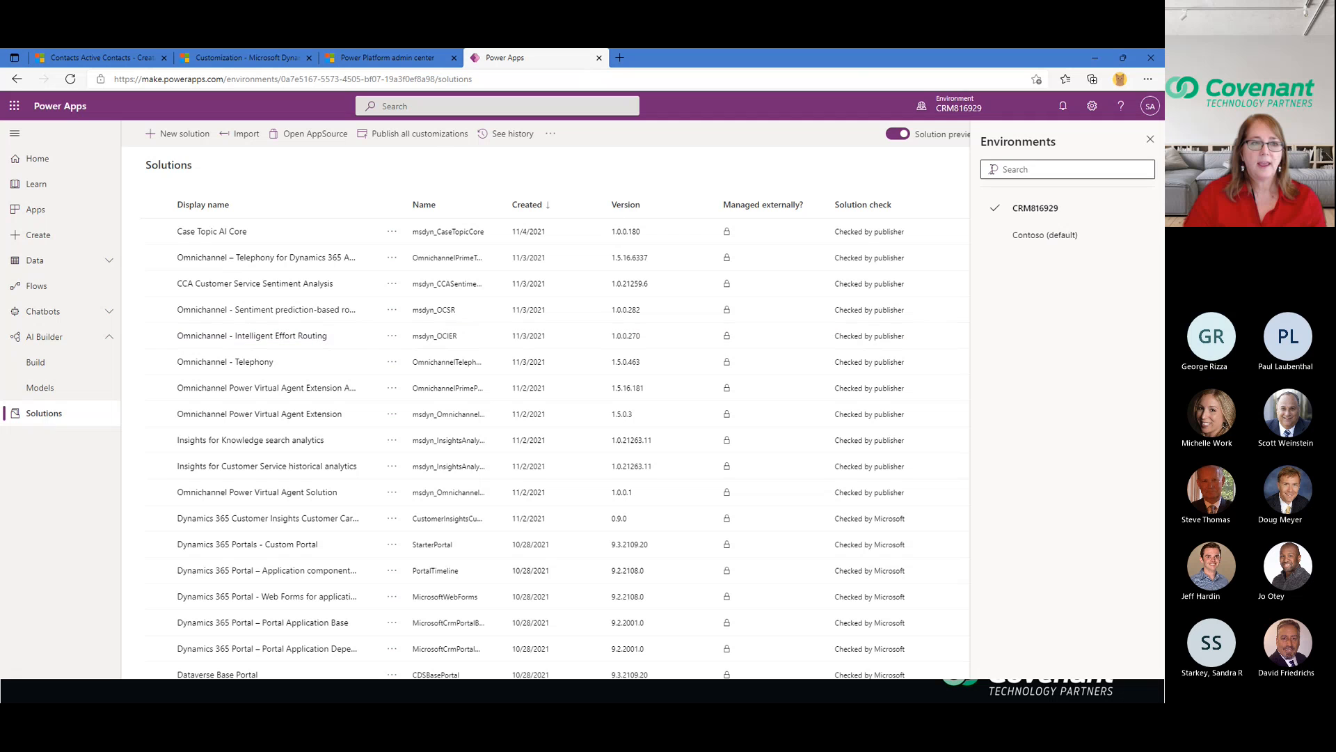
left_click(1069, 170)
type("de")
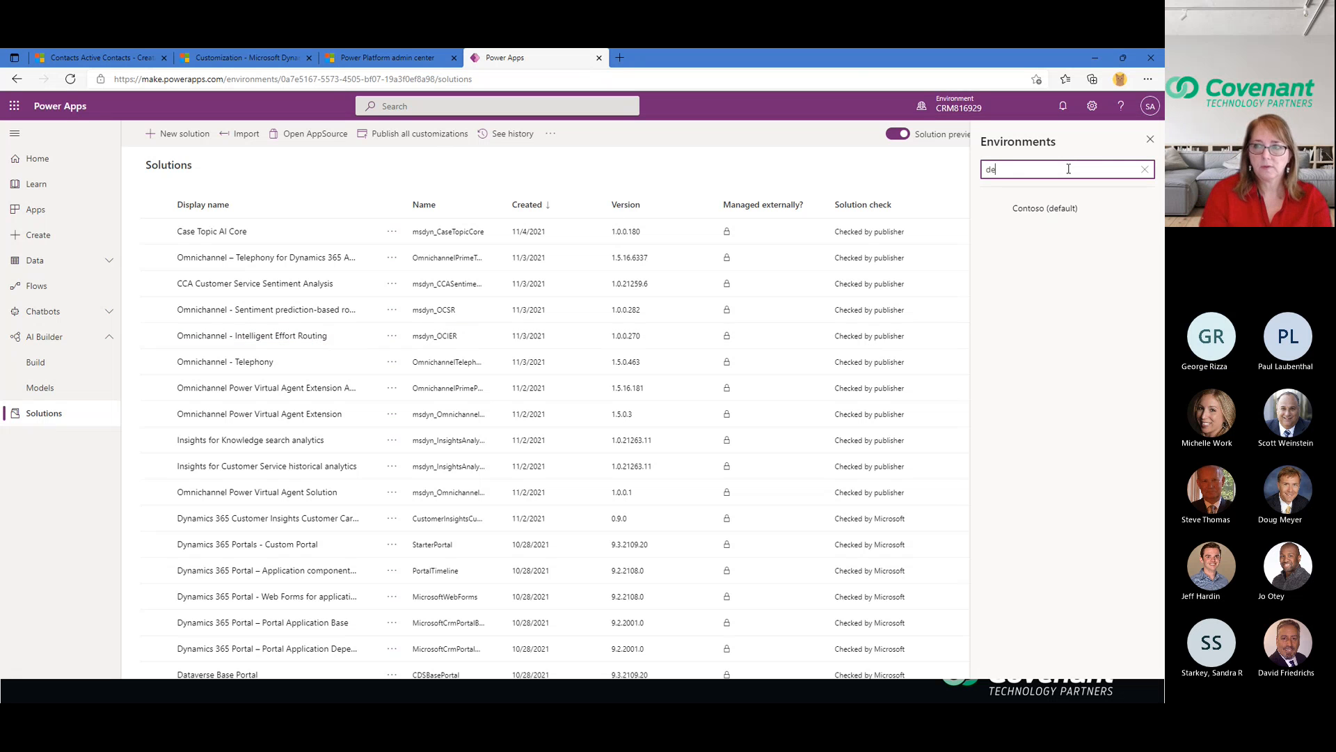
type("fault")
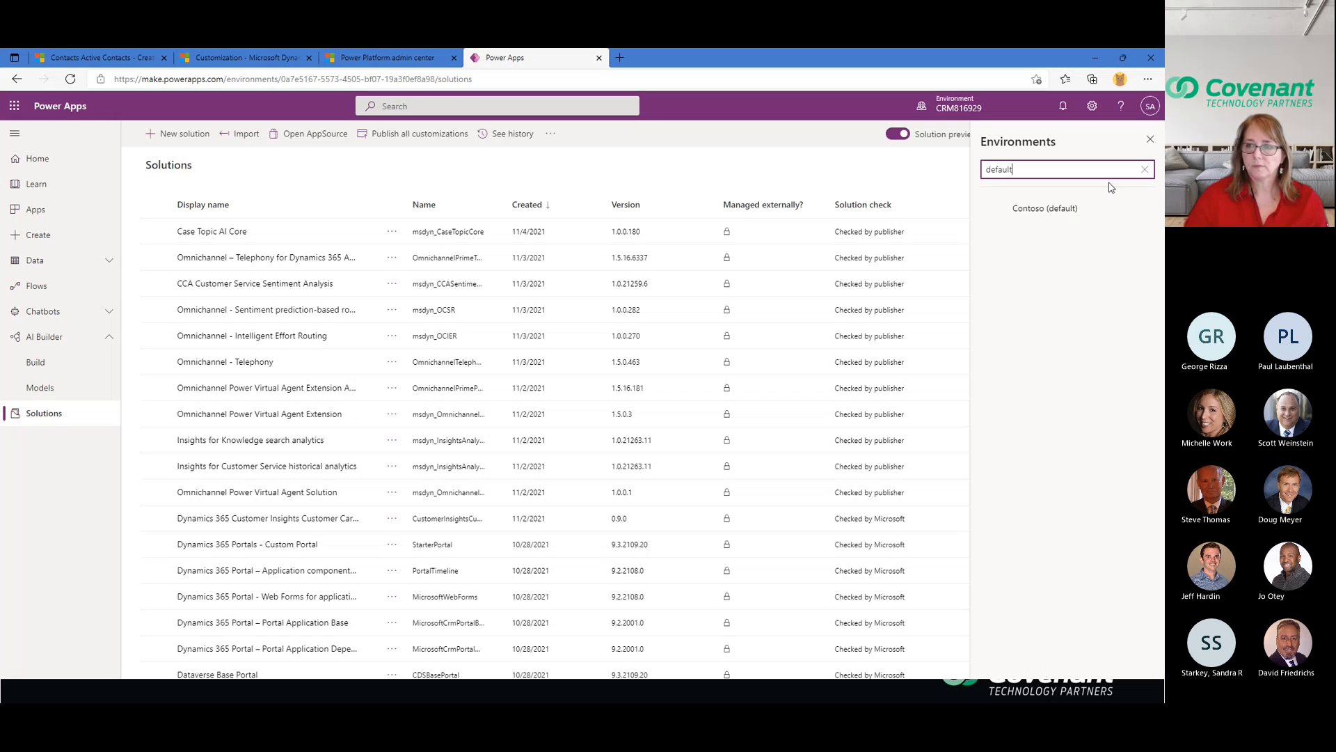
left_click(1151, 139)
Step: Search the solutions for "defa" and open the Default Solution
left_click(1083, 131)
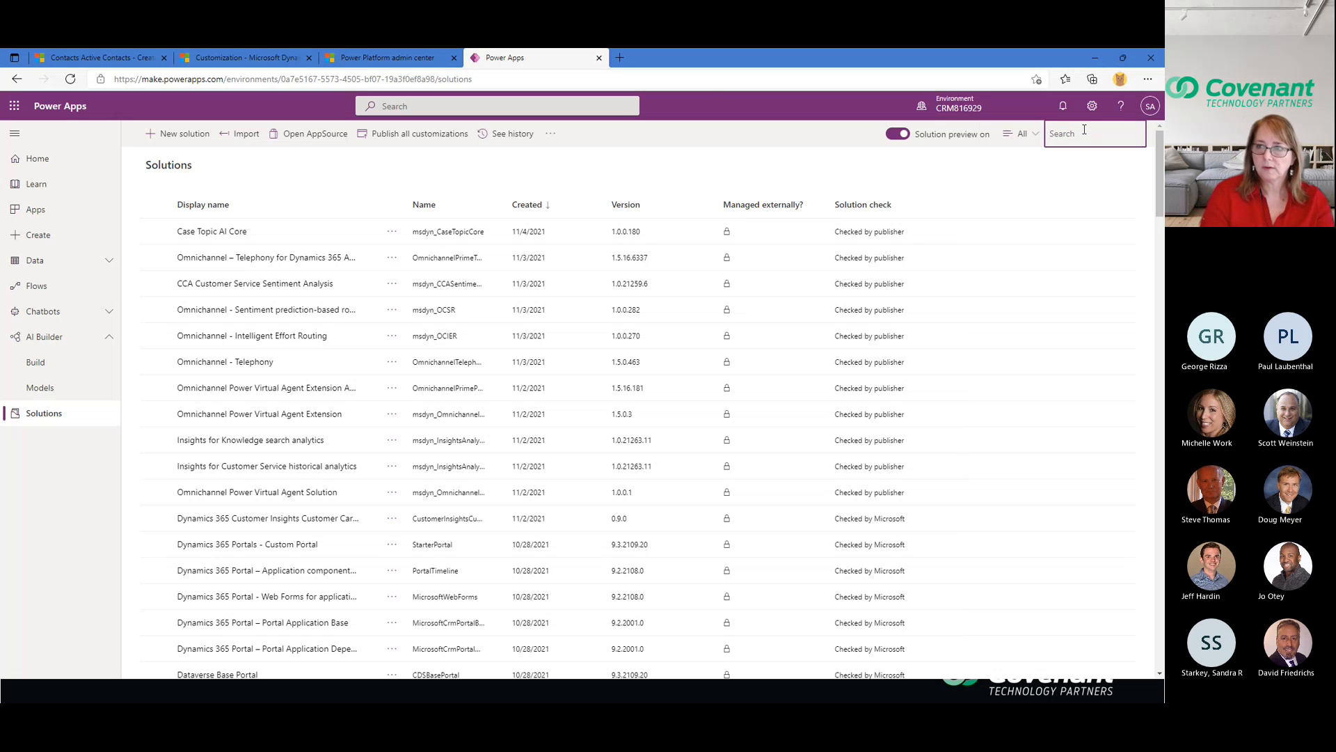
type("defa")
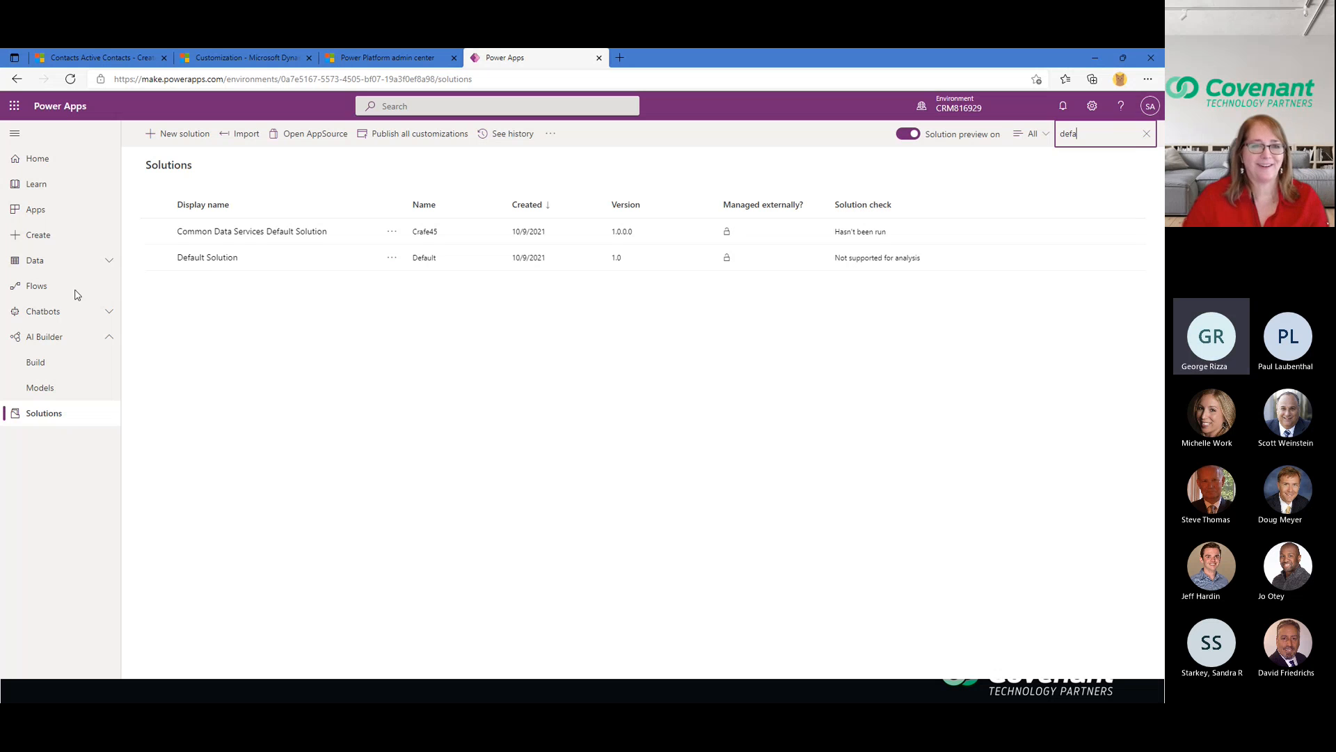
left_click(208, 259)
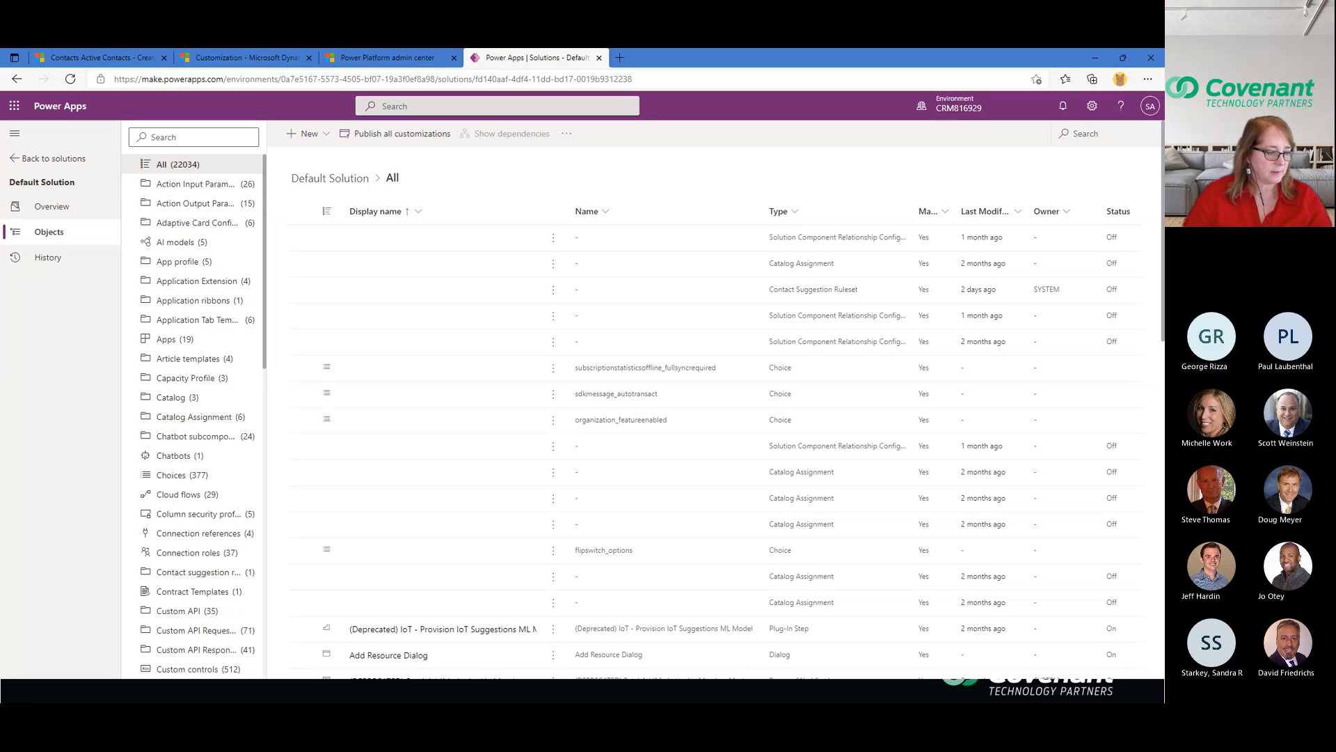
Step: Compare the Default Solution's component list in the classic window with the Power Apps object list, and close the classic window
key("alt+Tab")
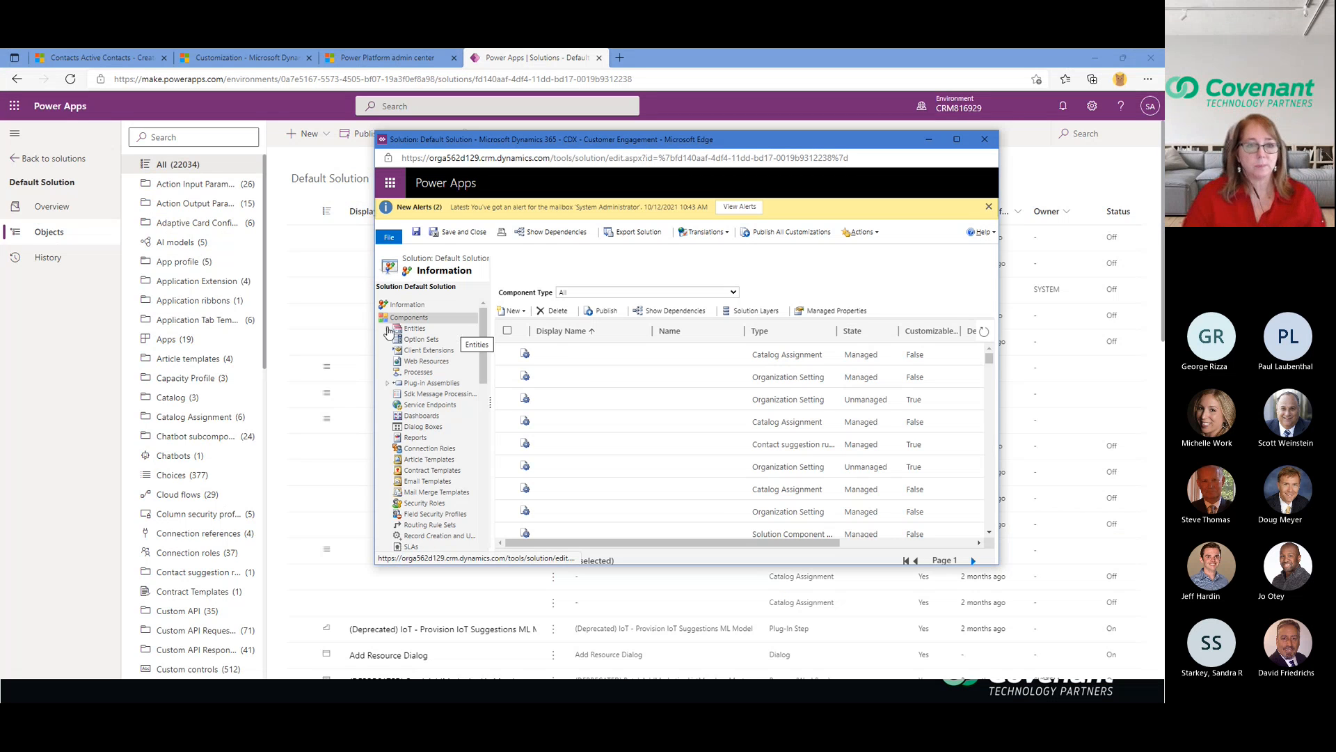
scroll(190, 299, "down", 6)
scroll(190, 304, "down", 5)
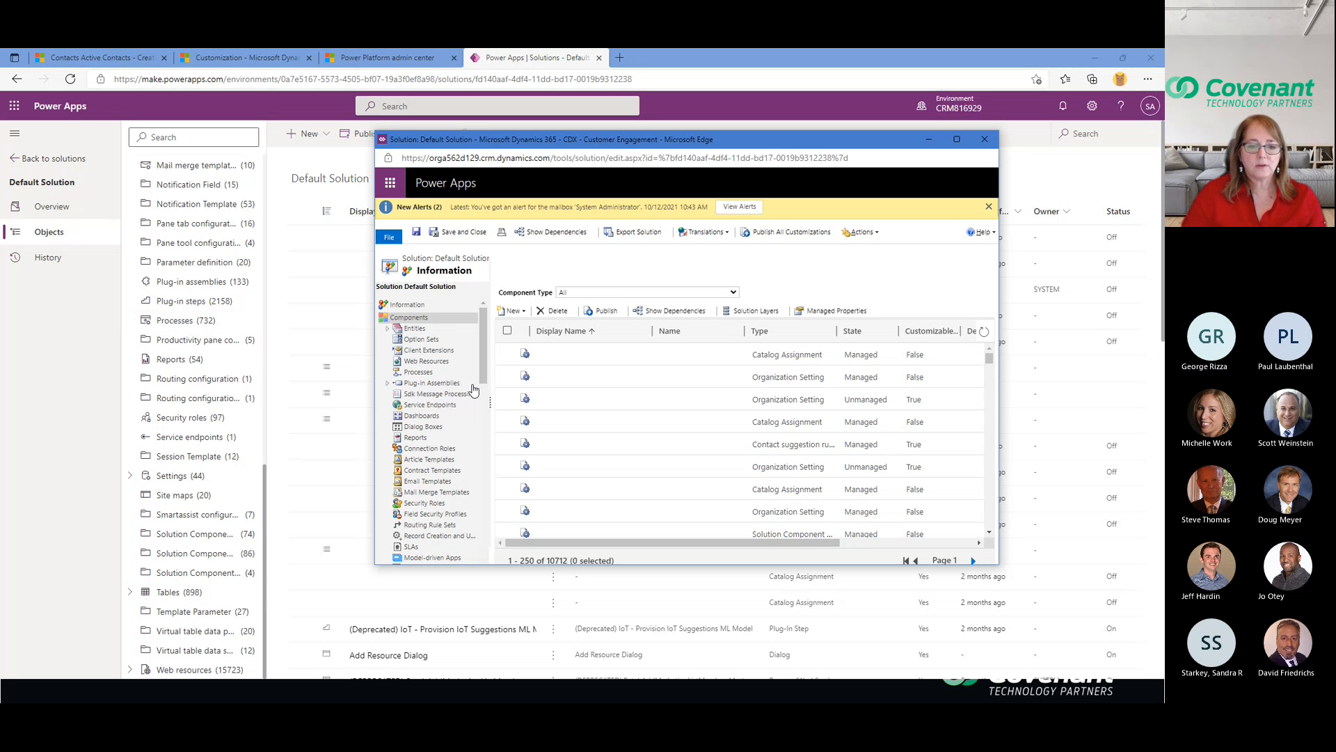
scroll(220, 352, "up", 5)
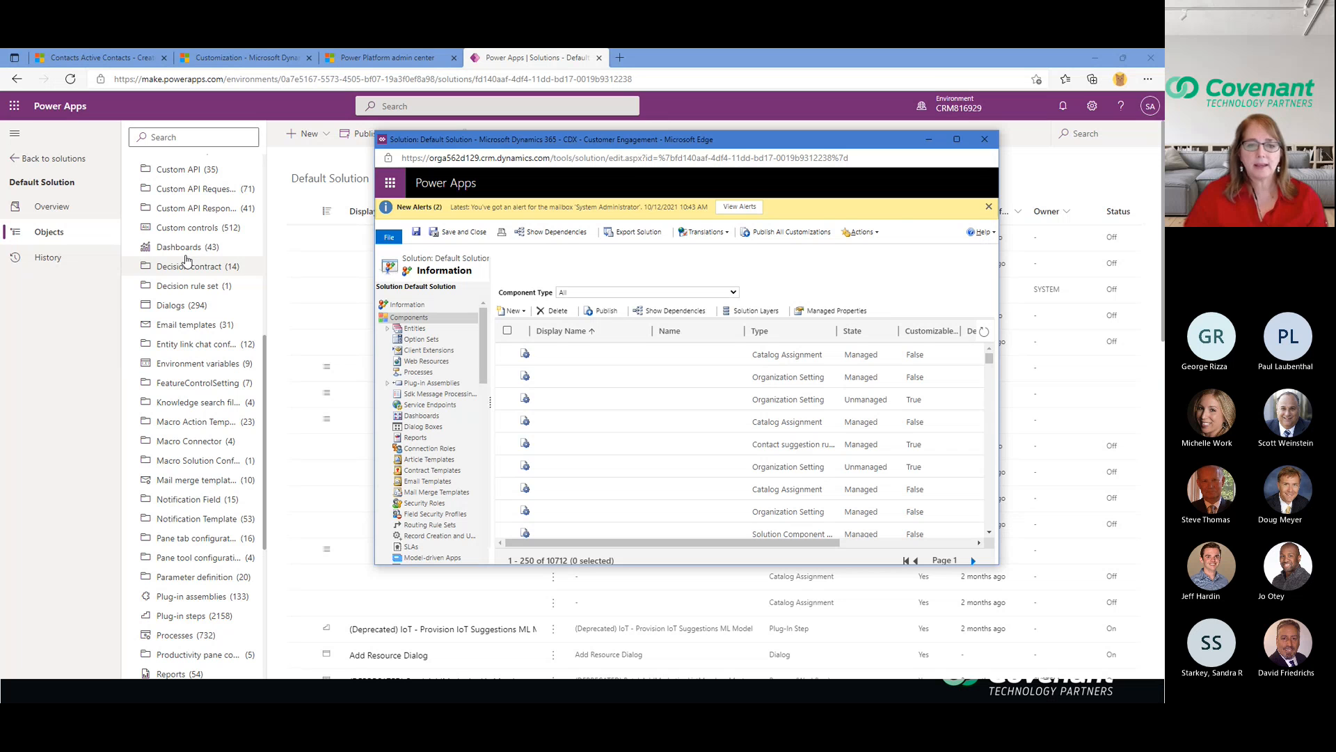
scroll(209, 361, "down", 5)
scroll(214, 376, "up", 3)
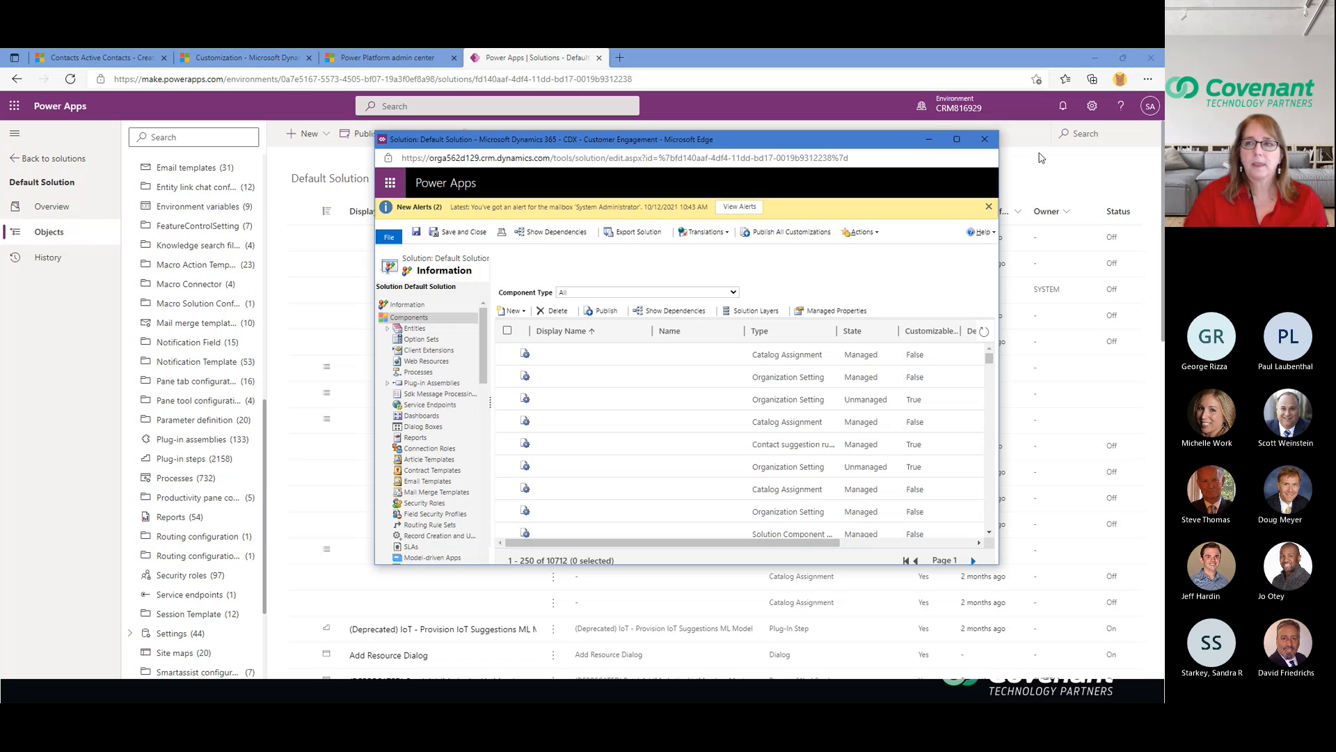
left_click(985, 140)
Step: Return to the Sales Hub contacts list and run a global search for a common surname
left_click(104, 57)
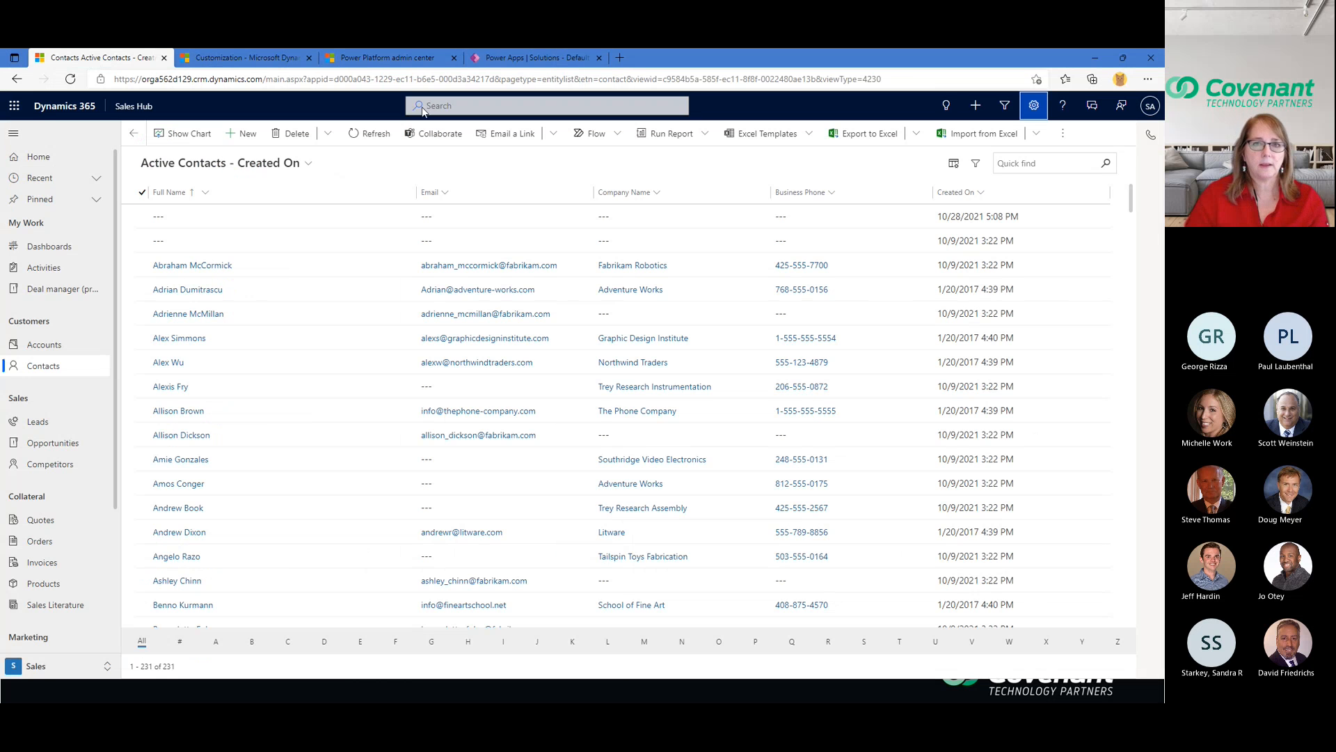
left_click(471, 105)
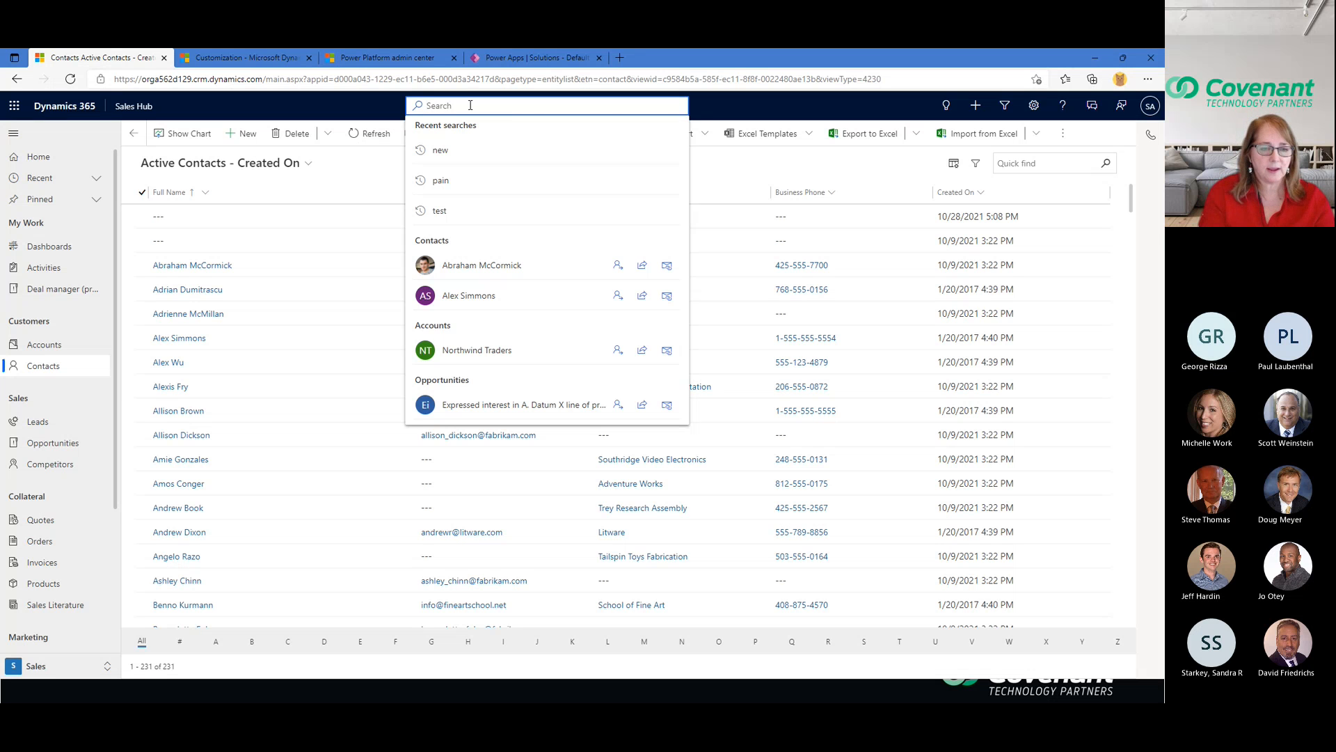
type("smith")
key("Return")
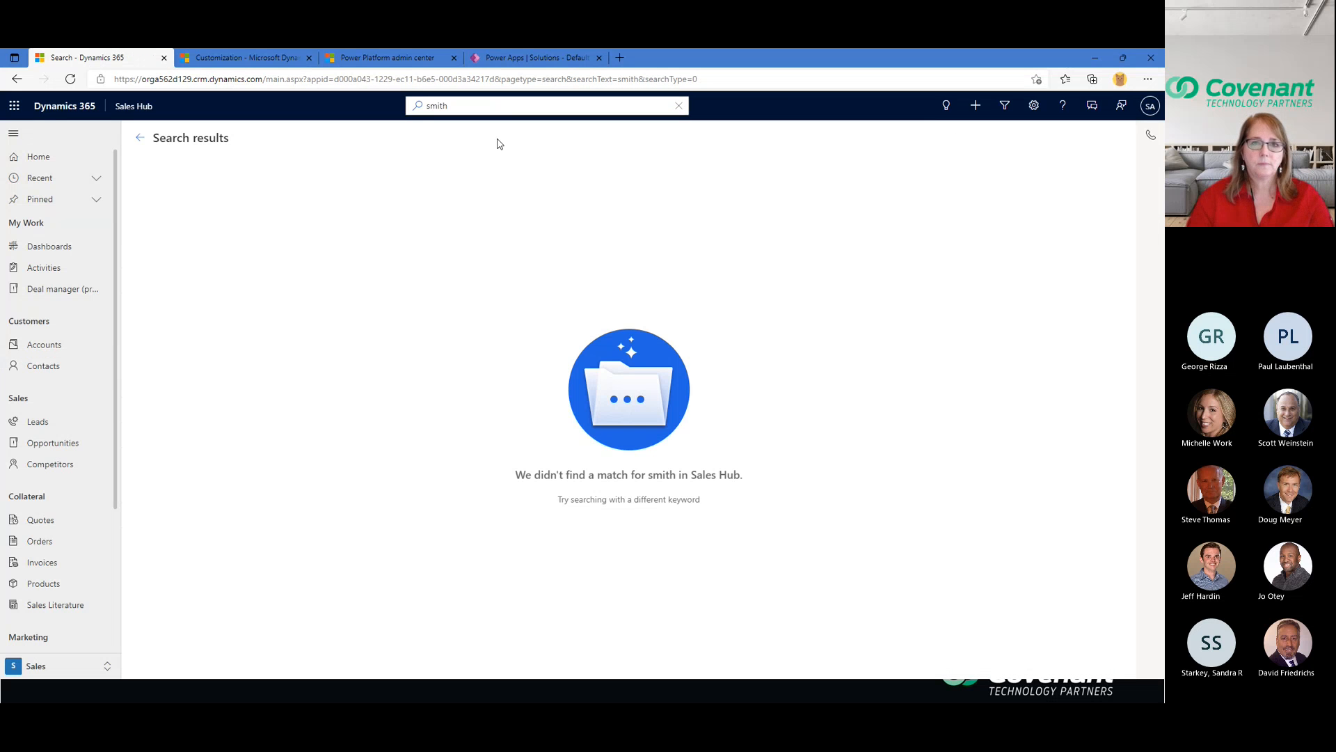
Step: Replace the global search term with a first name and show all matching leads
double_click(428, 106)
left_click(636, 49)
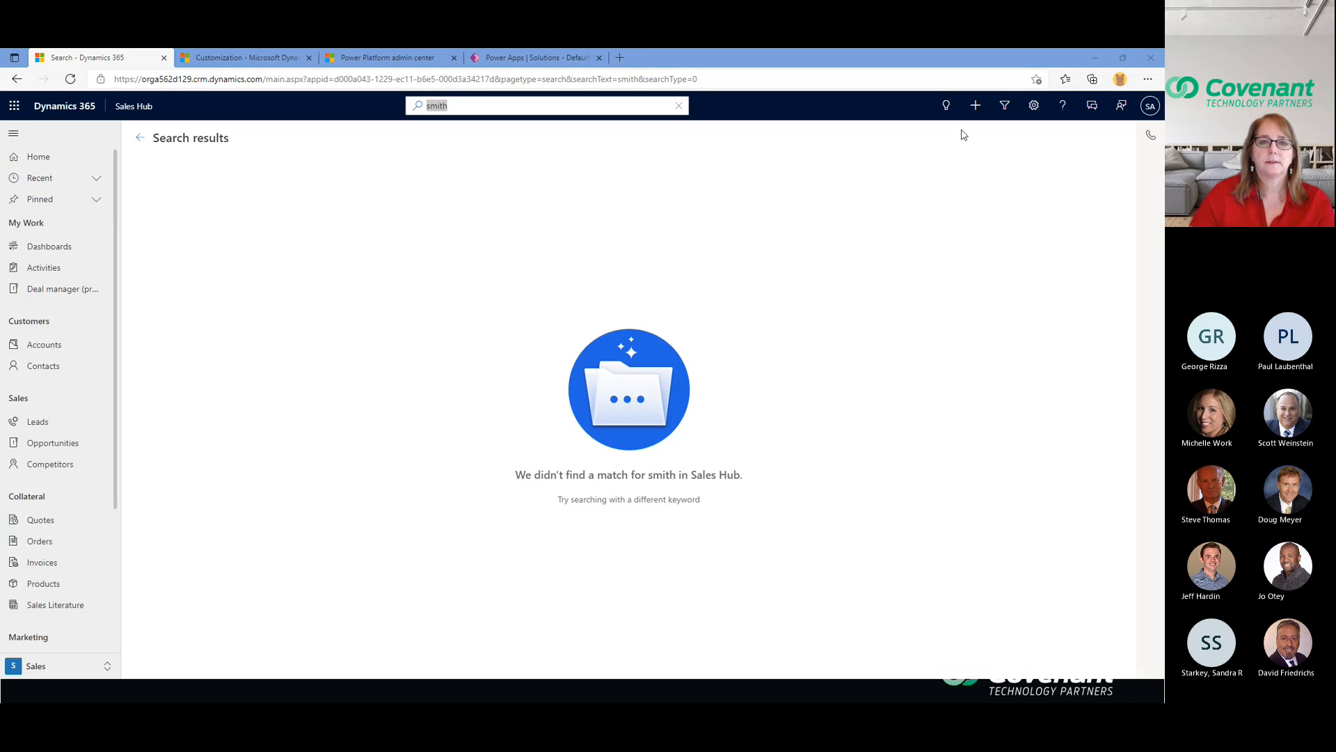
left_click(437, 108)
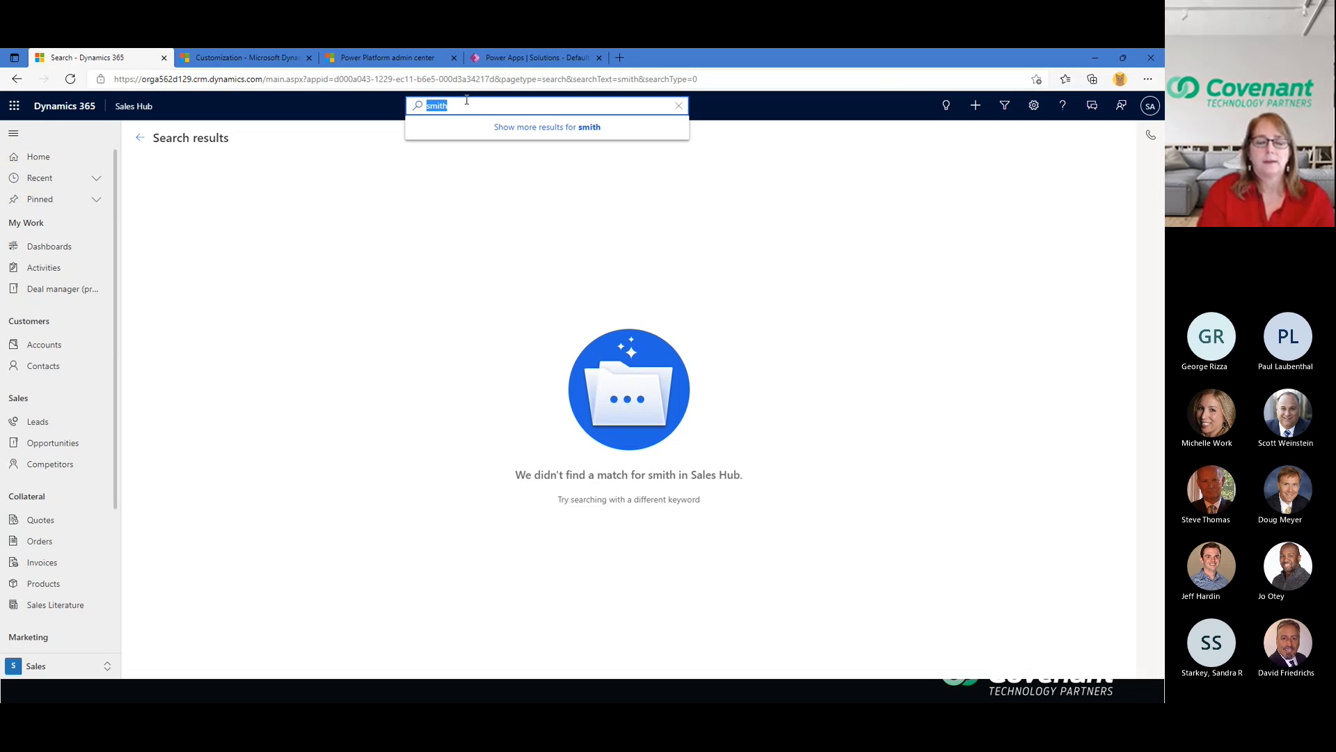
type("ja")
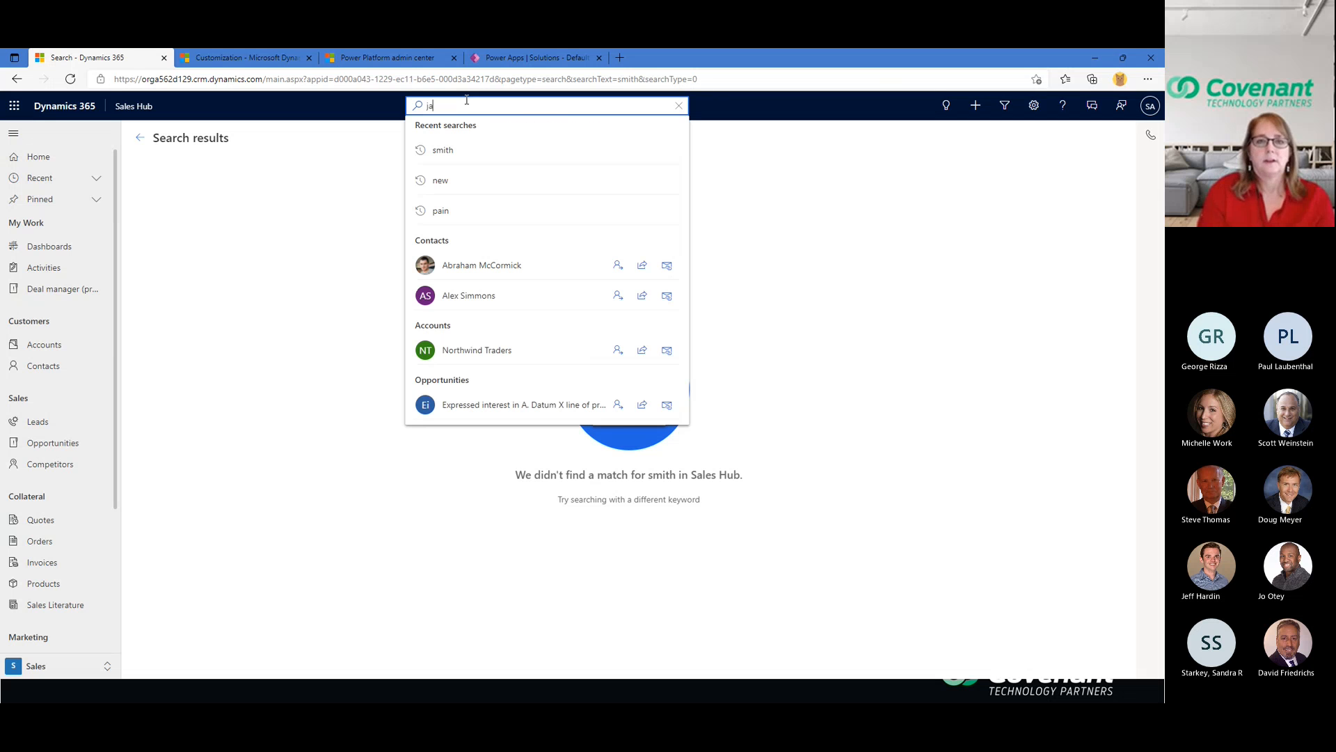
type("ck")
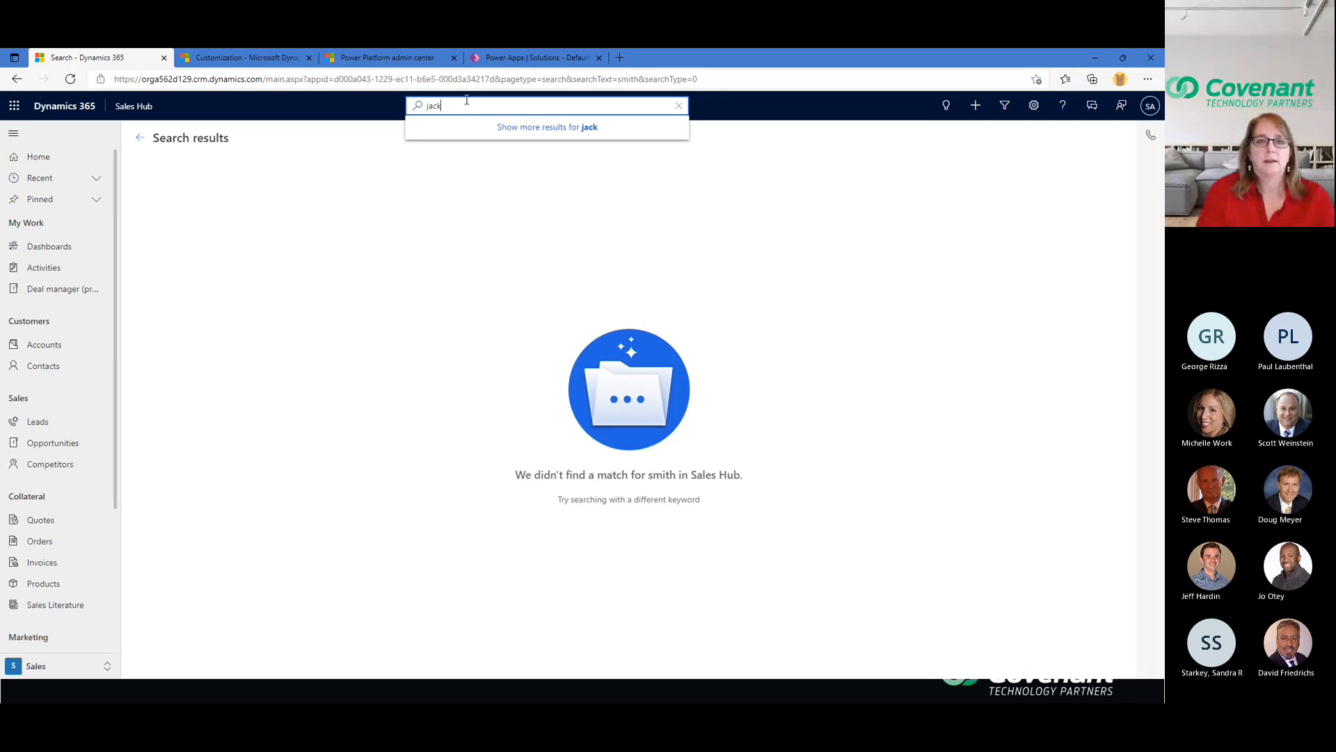
key("Return")
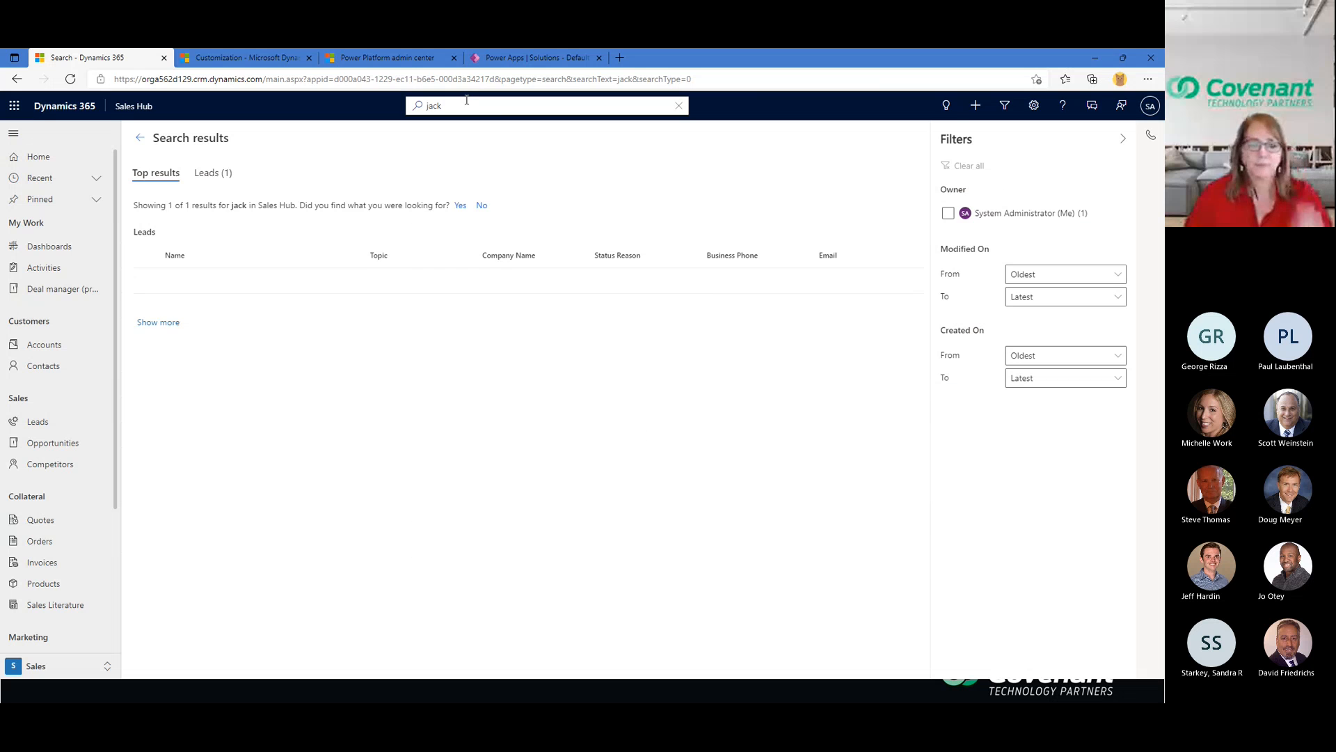
left_click(162, 326)
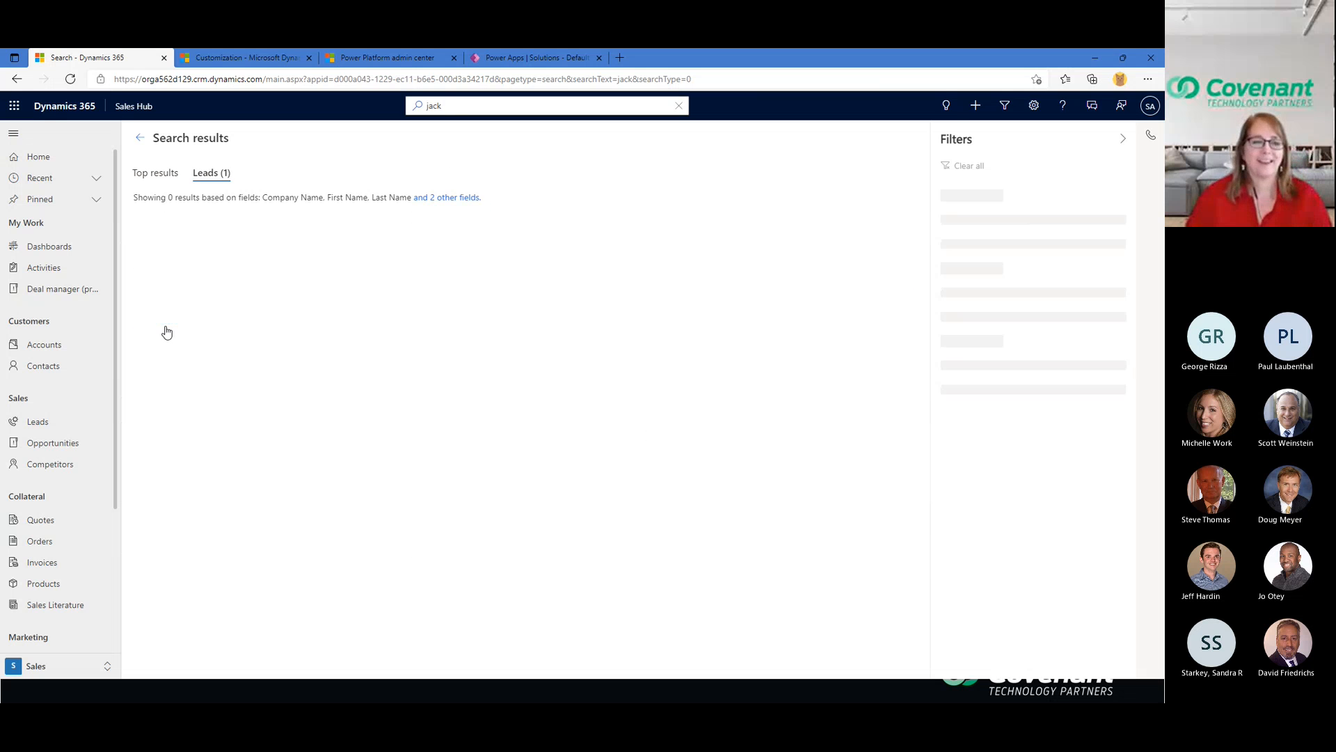
Step: Run the global search again with a different first name in place of the previous term
left_click(433, 107)
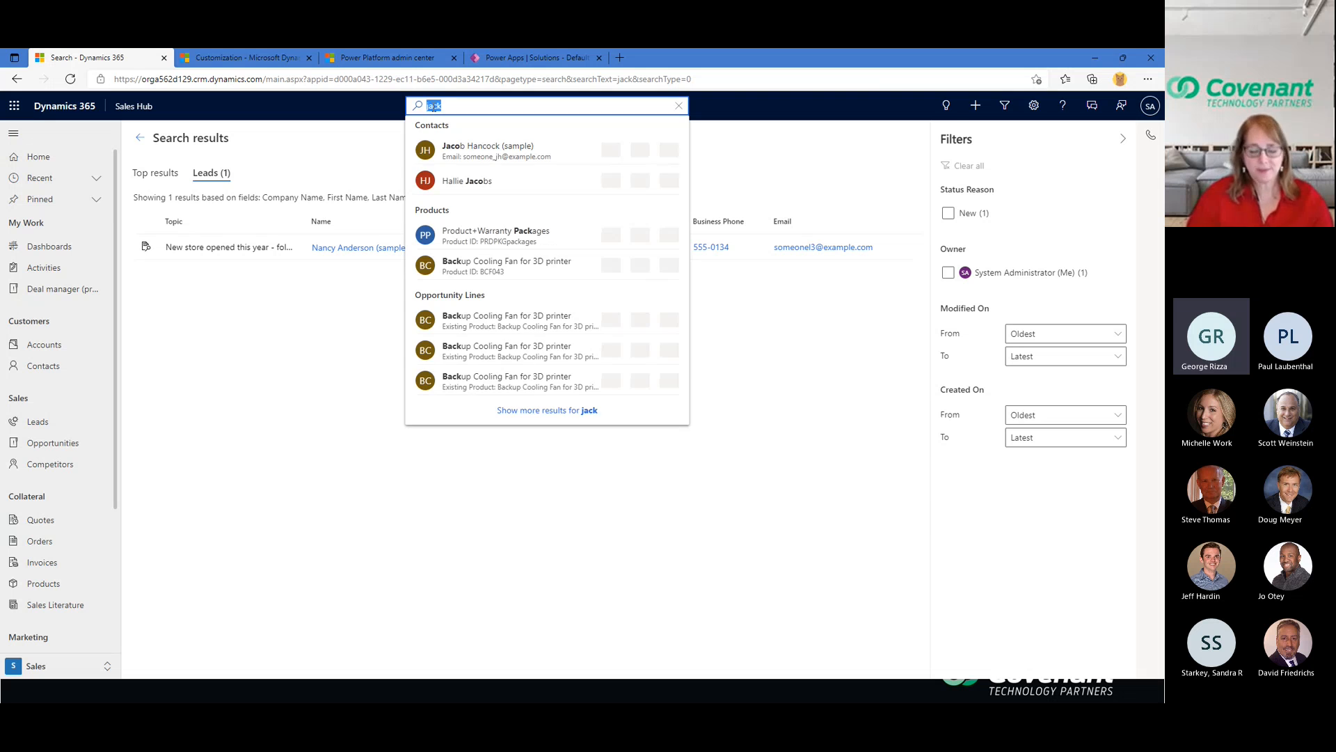
key("BackSpace")
key("BackSpace")
key("BackSpace")
key("BackSpace")
type("john")
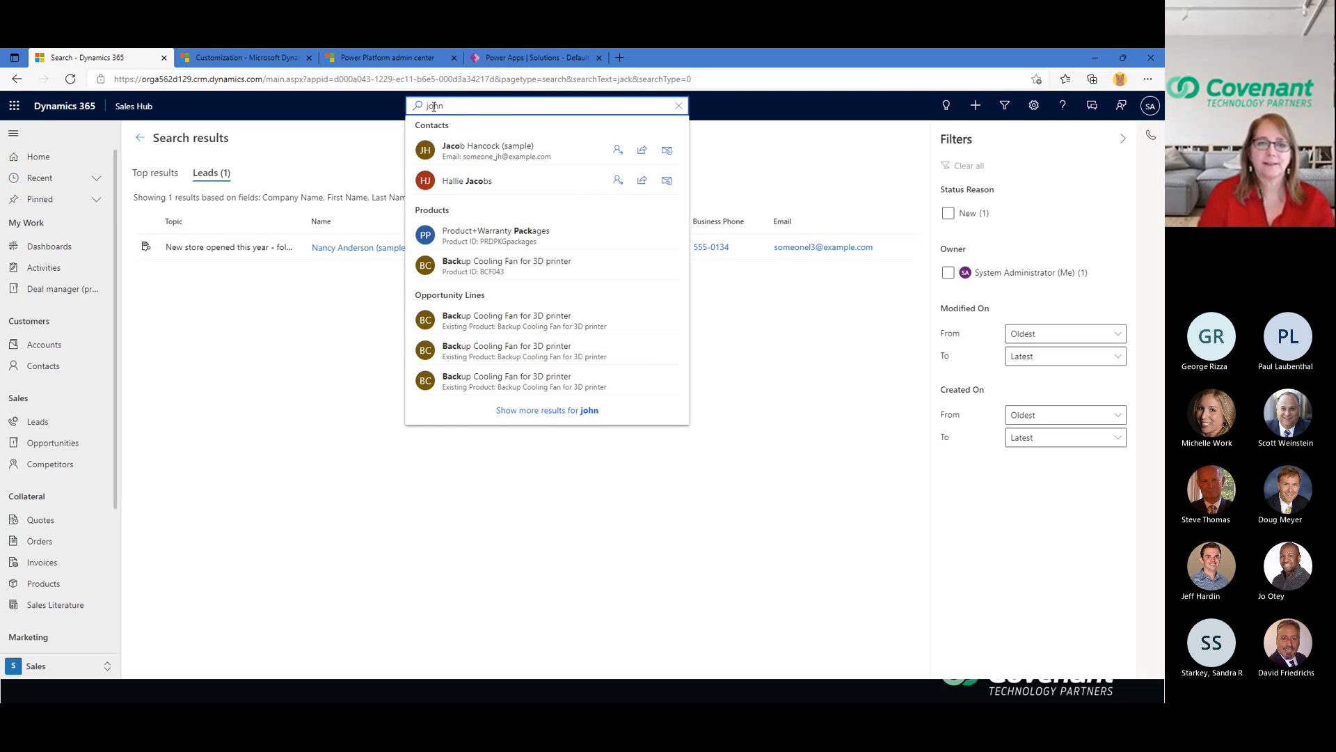
key("Return")
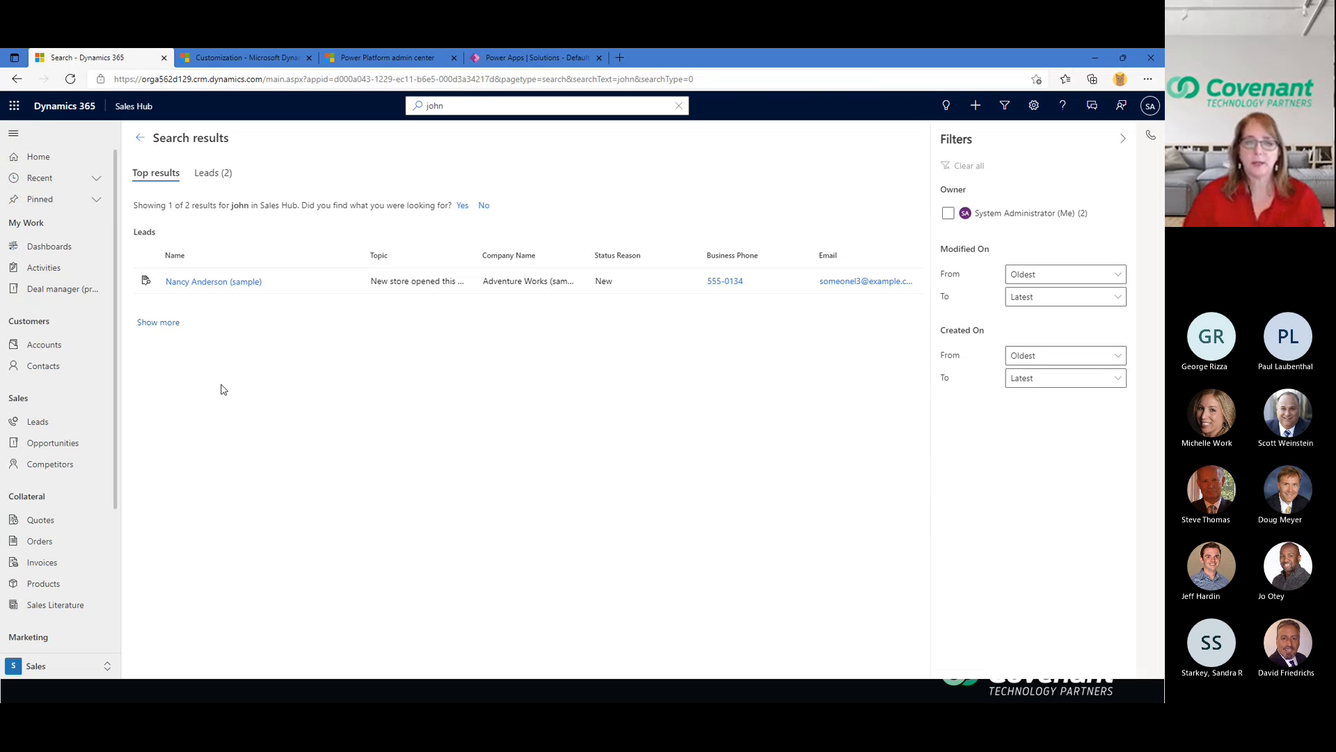
Step: Search all records for "someone" and view the matching contacts and the matching accounts separately
left_click_drag(451, 106, 403, 106)
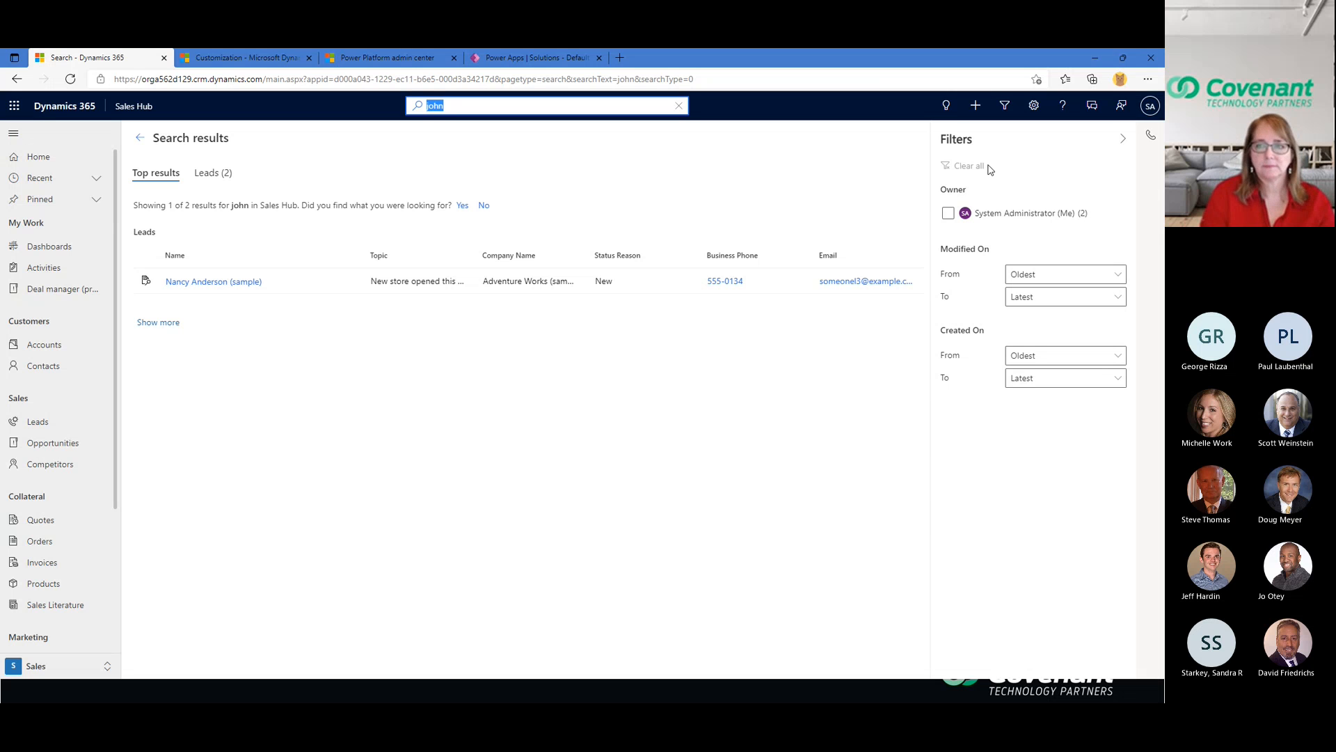
type("so")
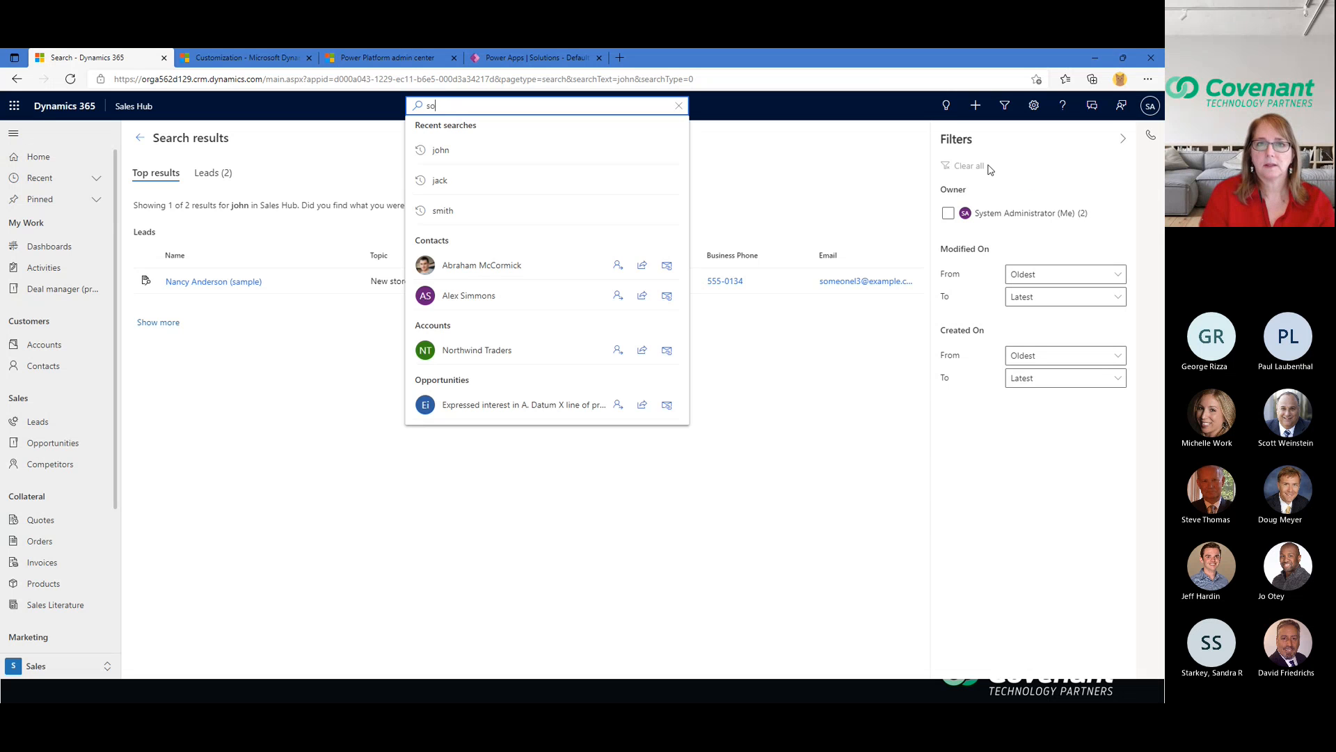
type("meone")
key("Return")
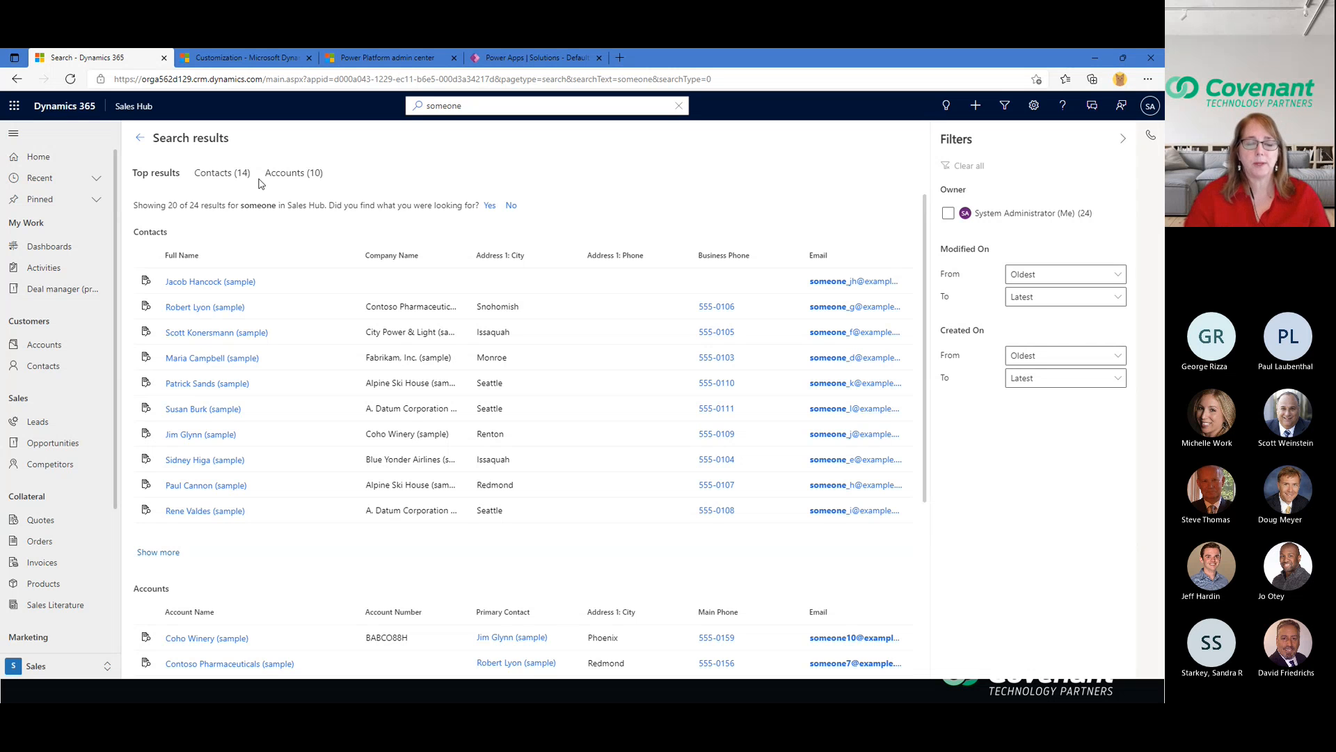
left_click(229, 174)
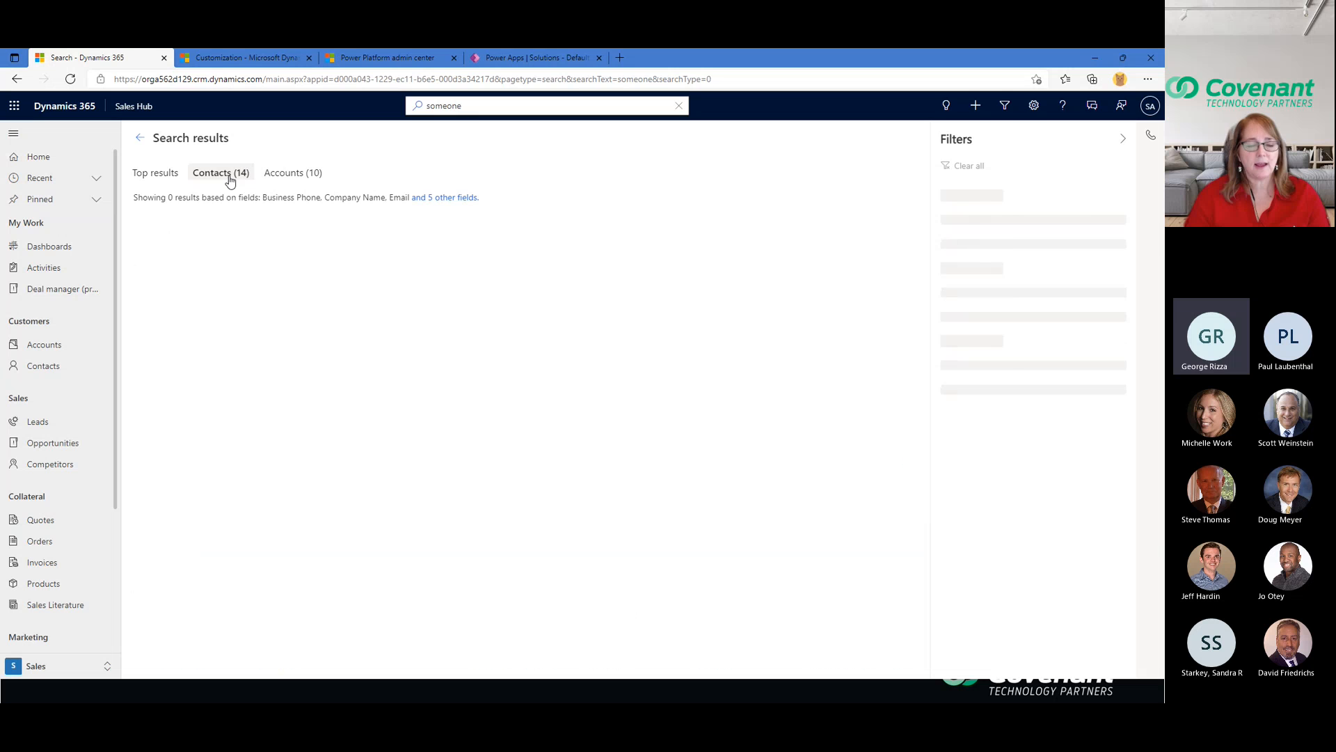
left_click(274, 175)
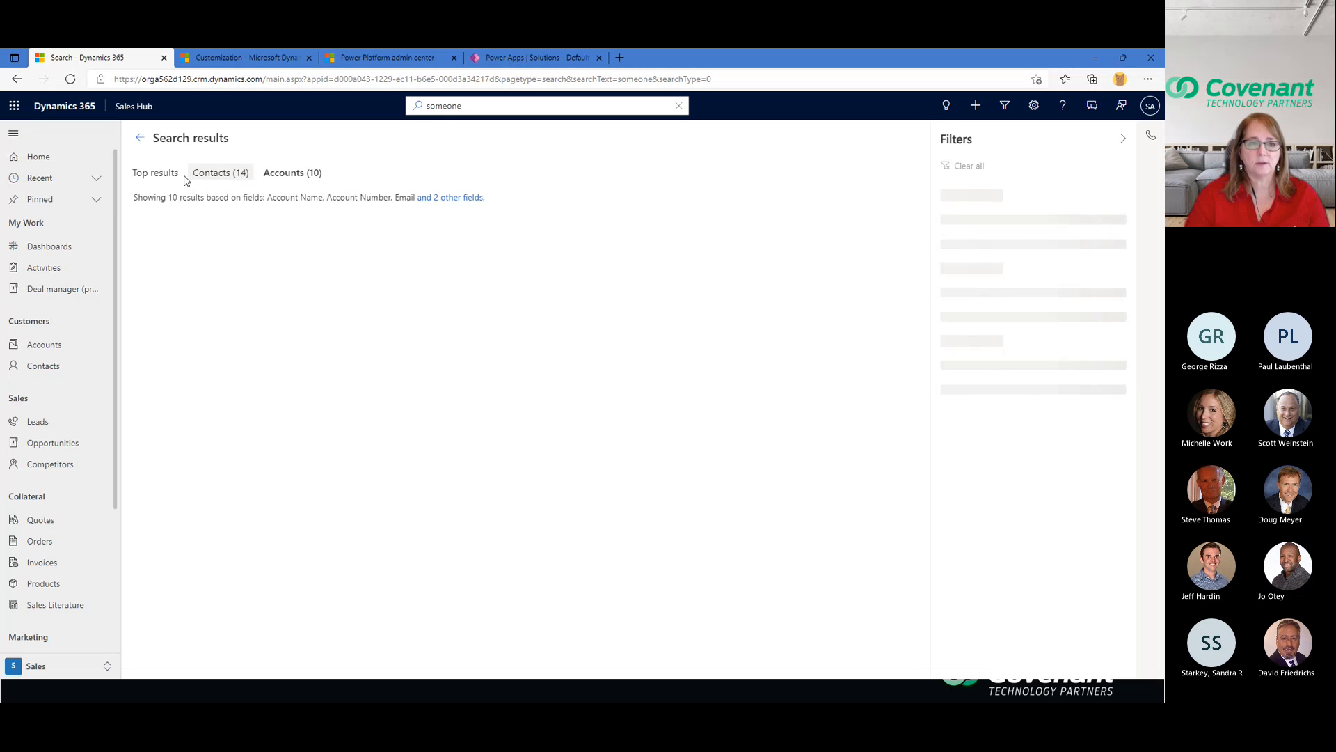
Step: Return to the top results for "someone", view the A. Datum Corporation (sample) account from the search suggestions, and go back to the results
left_click(438, 107)
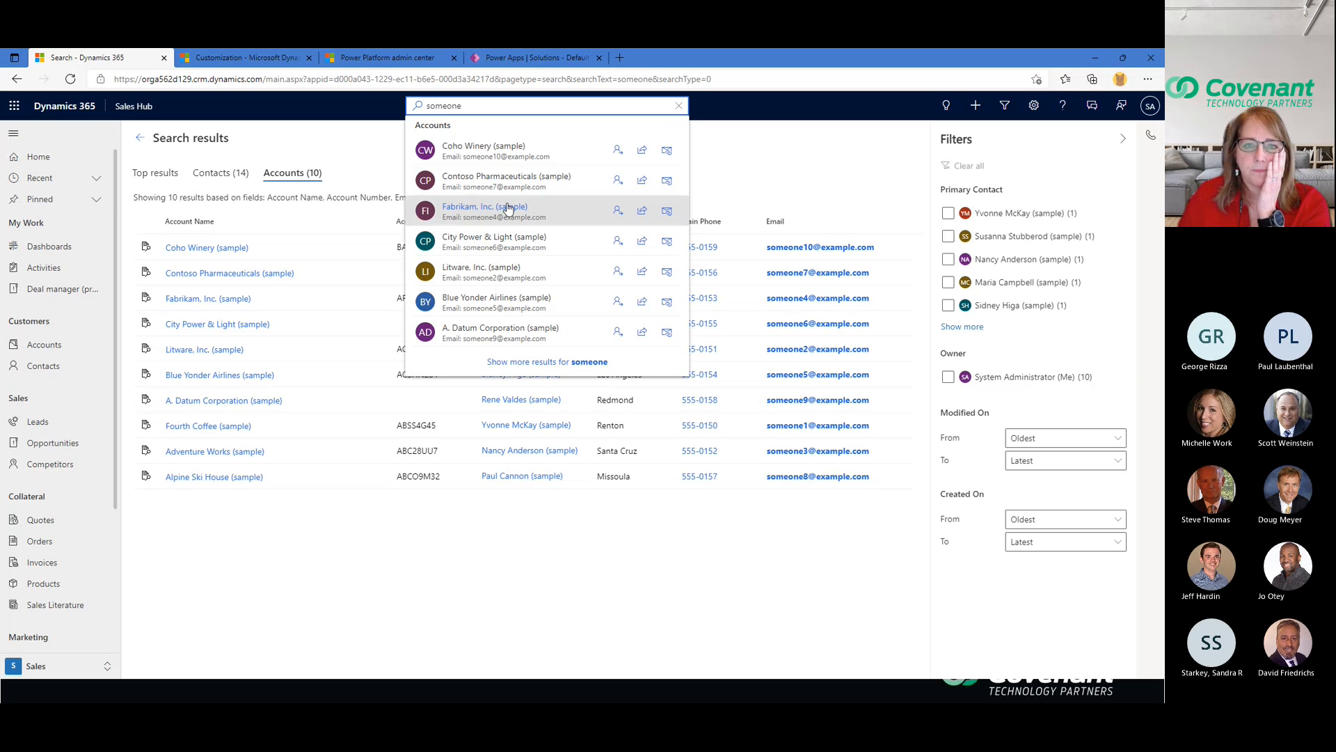
left_click(155, 173)
left_click(471, 110)
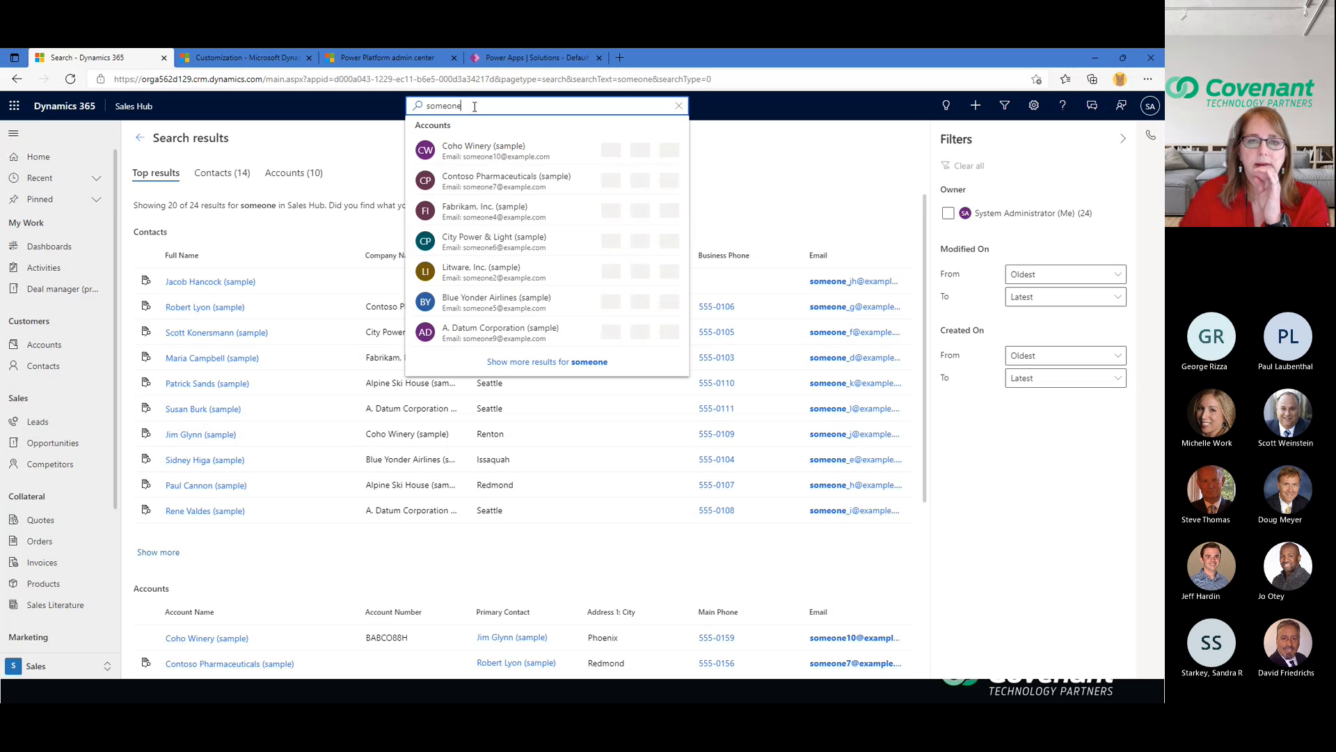
left_click(477, 334)
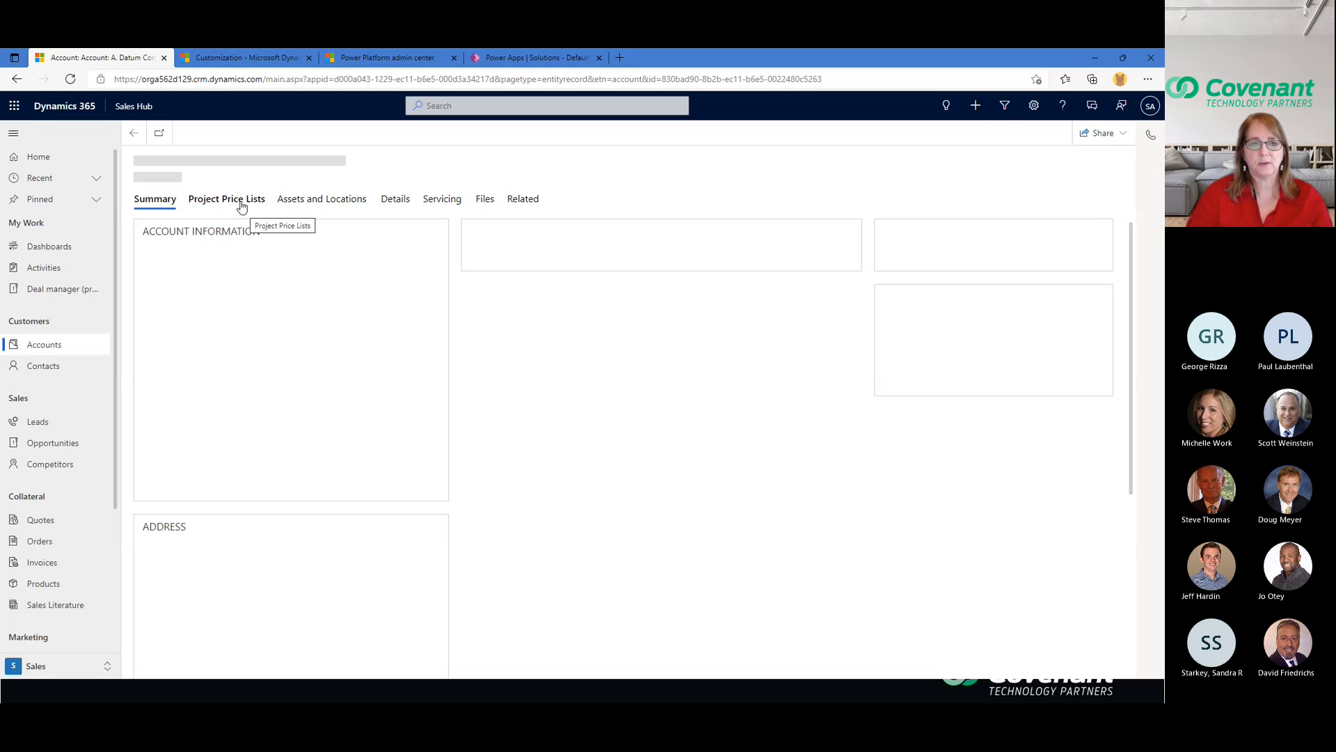
left_click(133, 136)
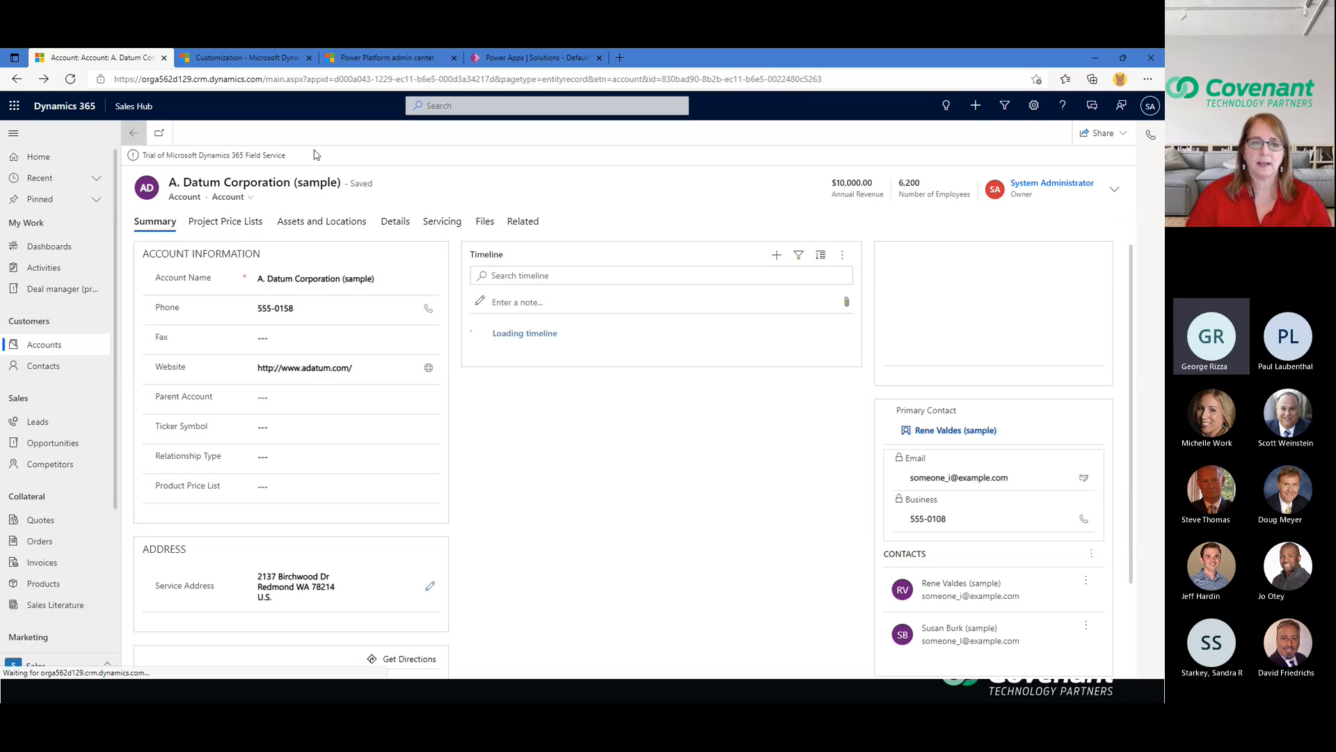
double_click(453, 106)
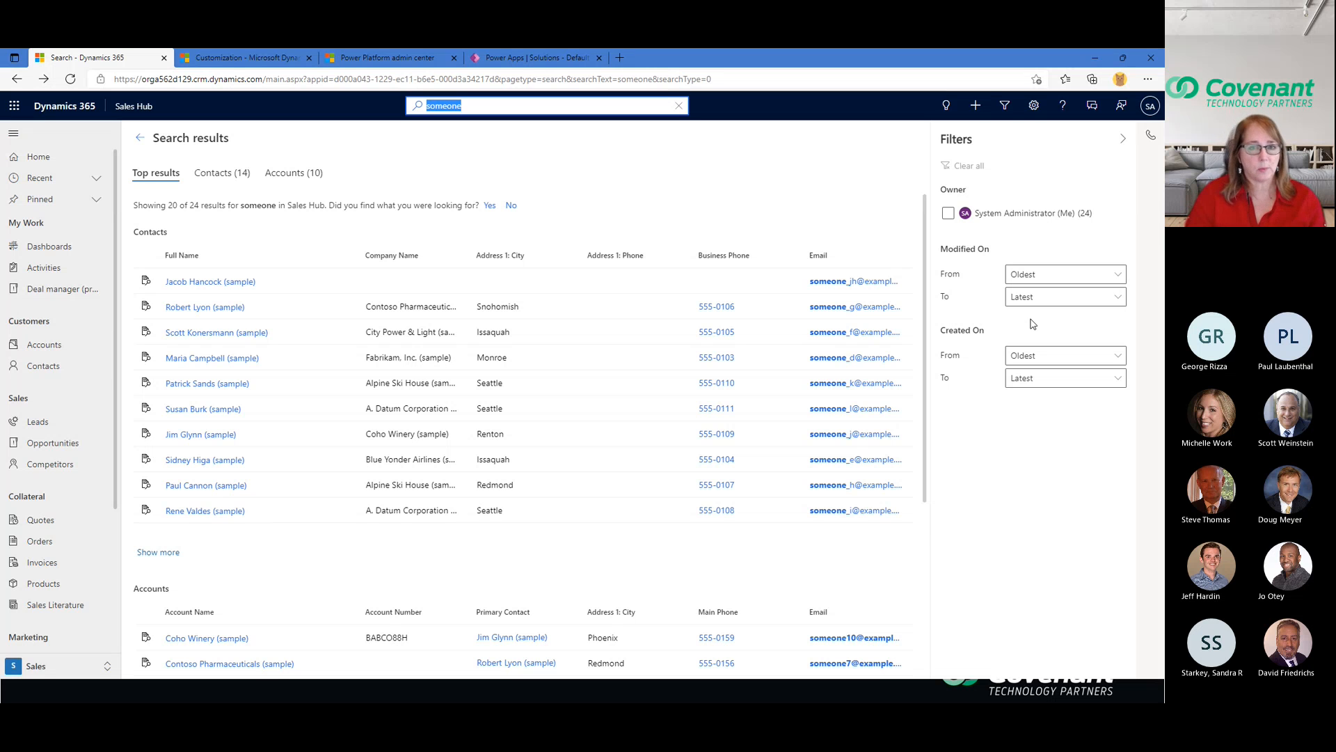
Step: Switch to the Power Platform admin center and open the product Features settings of the CRM816929 environment to review its search options
left_click(381, 60)
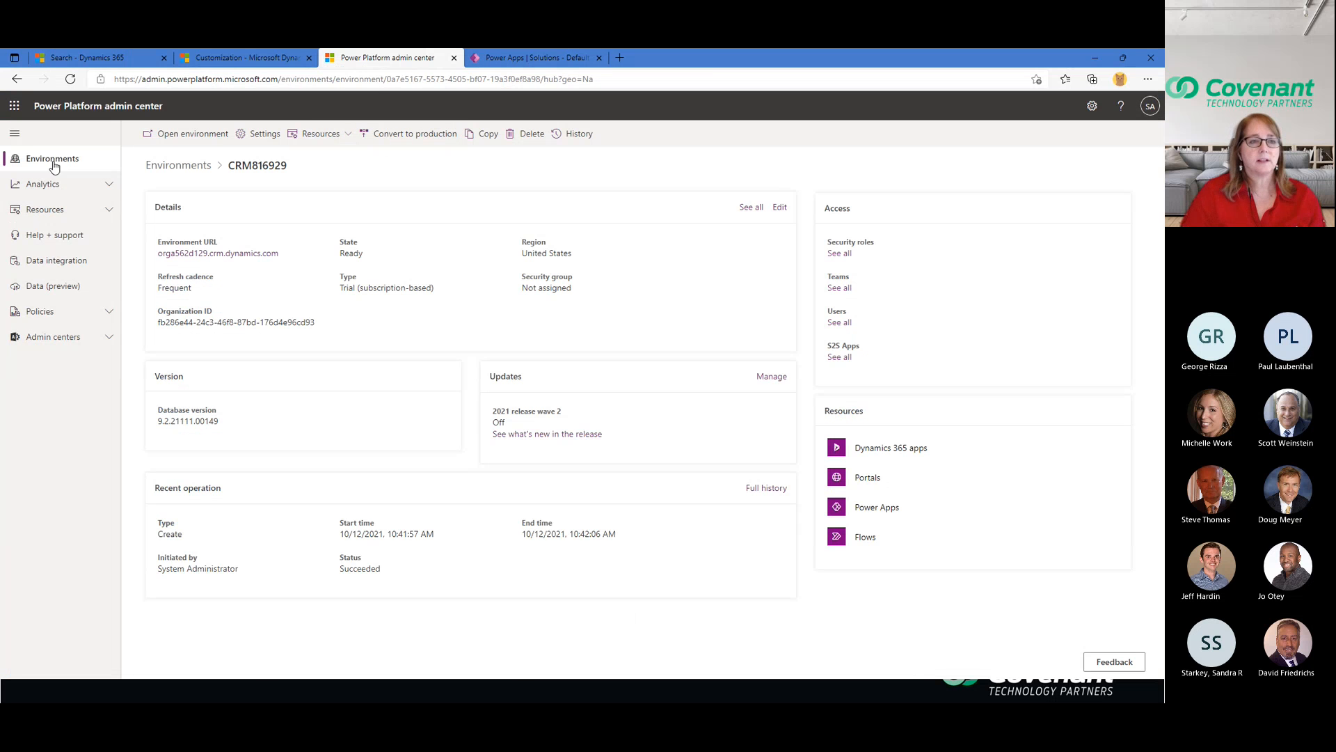
left_click(161, 165)
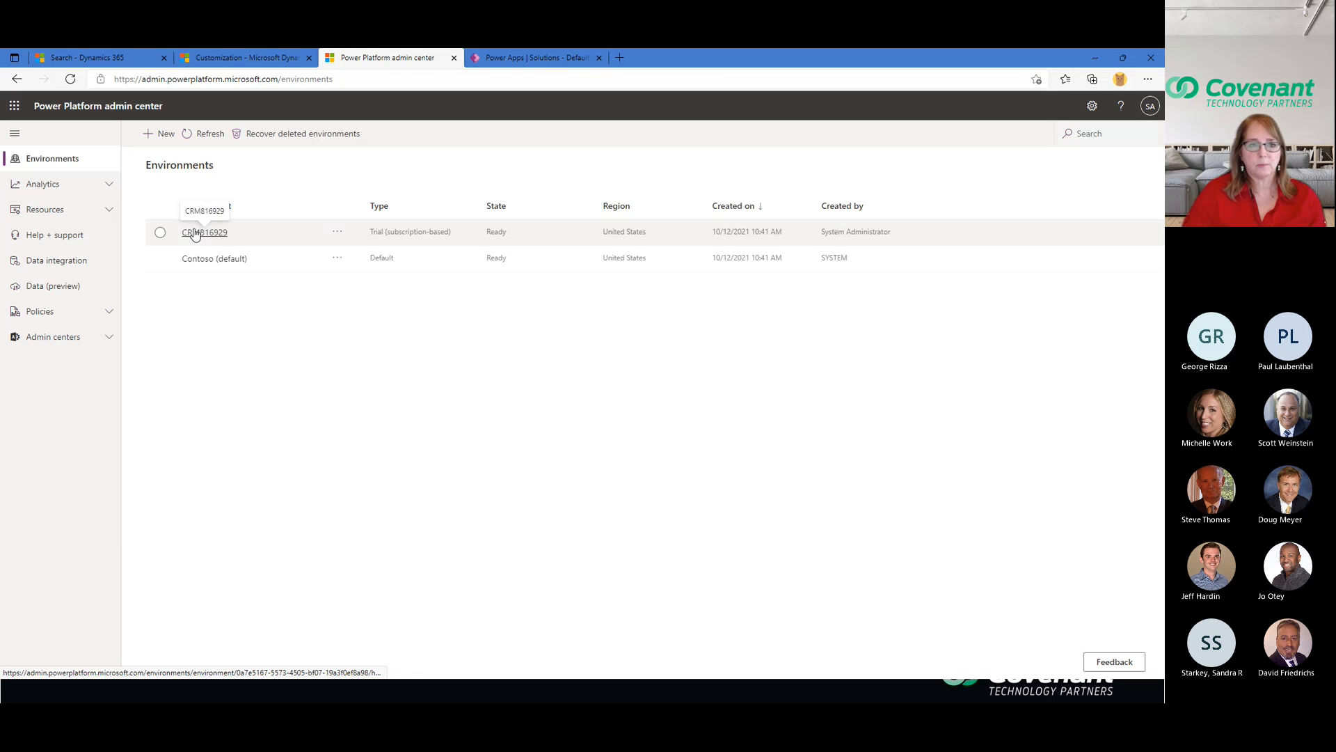
left_click(196, 235)
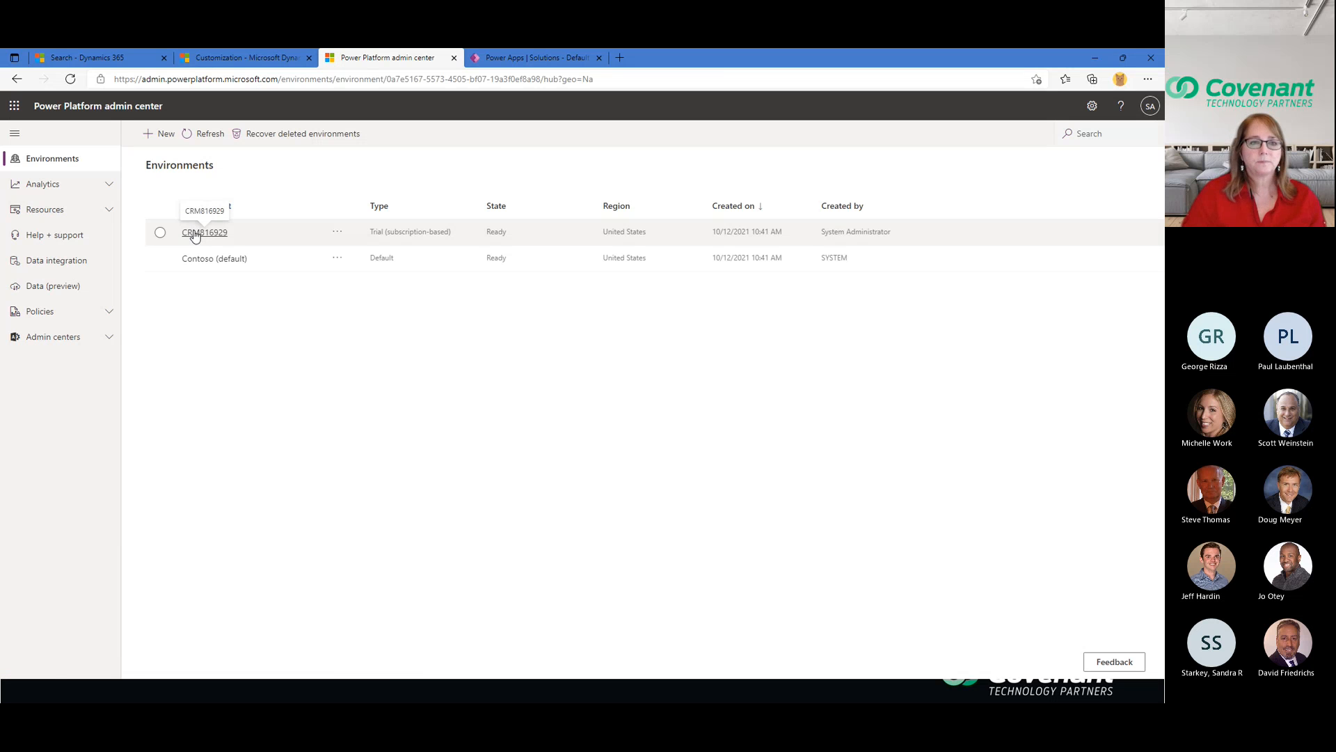
left_click(262, 134)
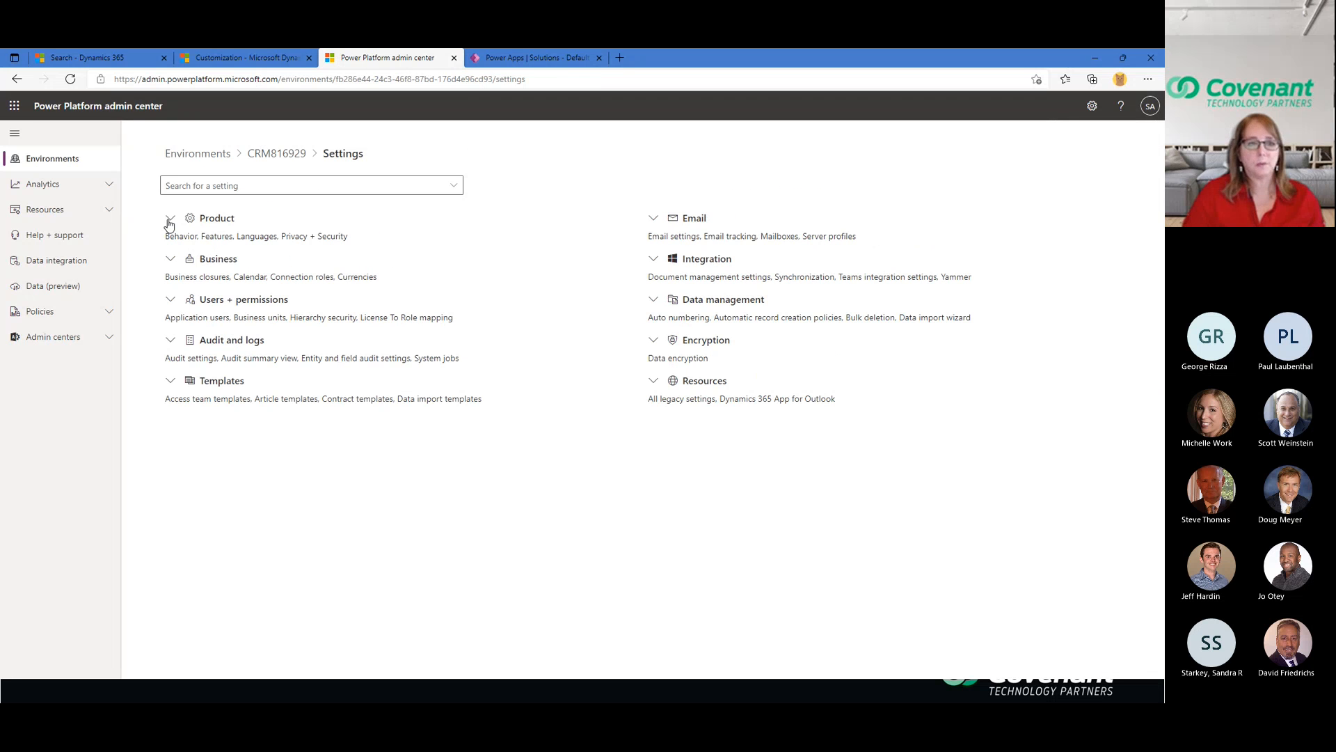
left_click(170, 219)
left_click(180, 256)
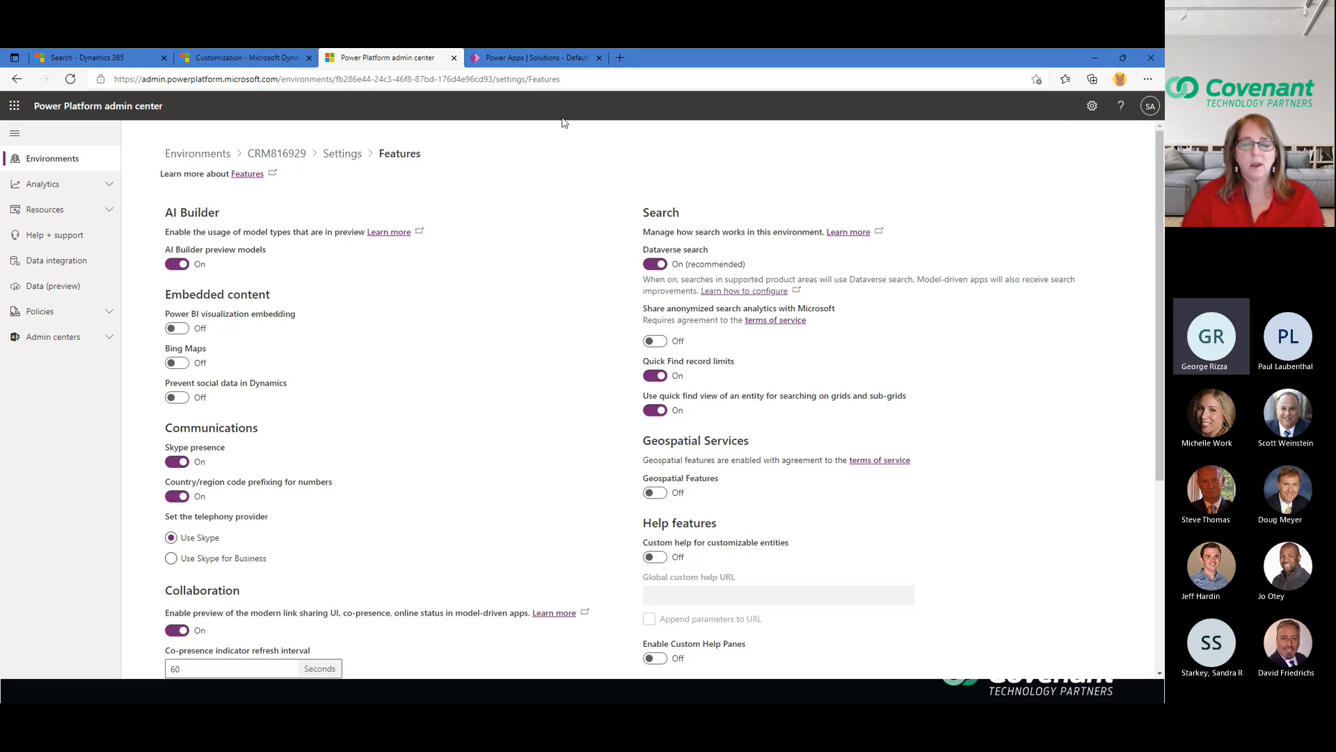
Step: Switch to Power Apps, search the solutions list for the Default Solution, and open its overview to check the Dataverse search details
left_click(526, 63)
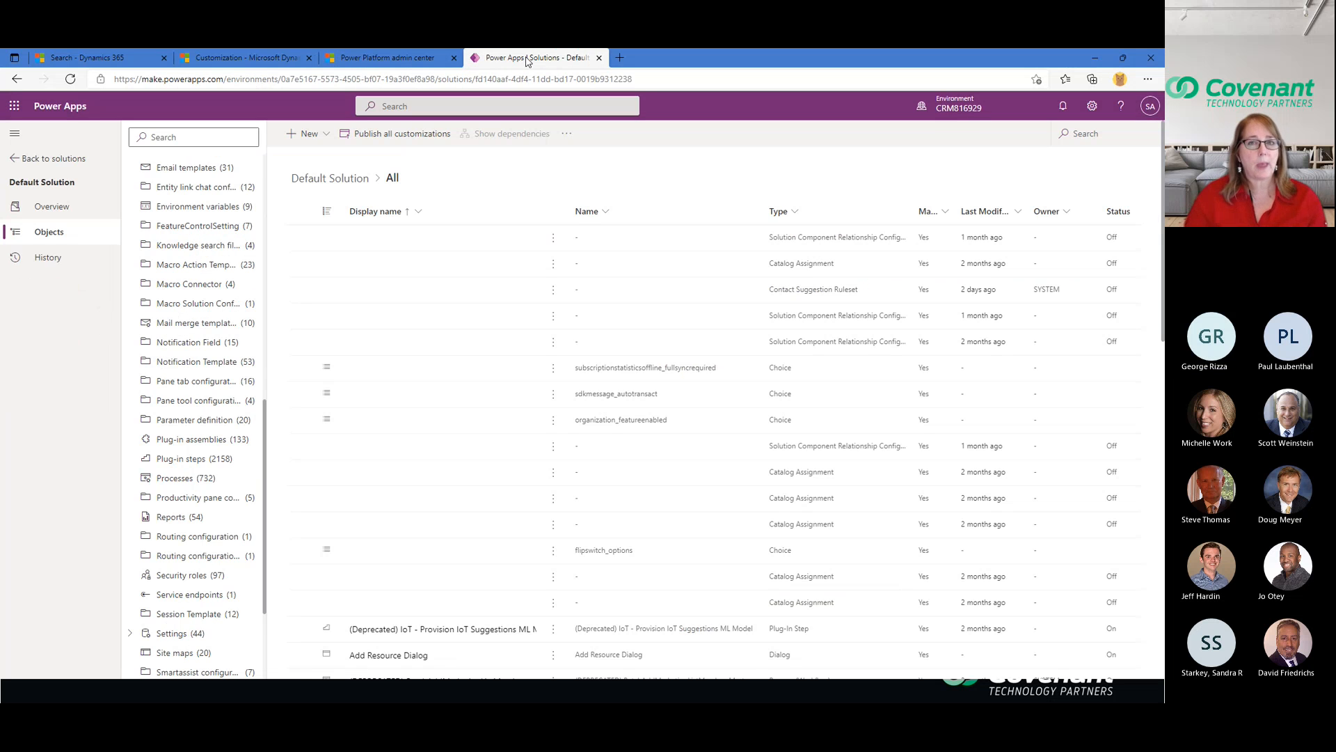
left_click(47, 160)
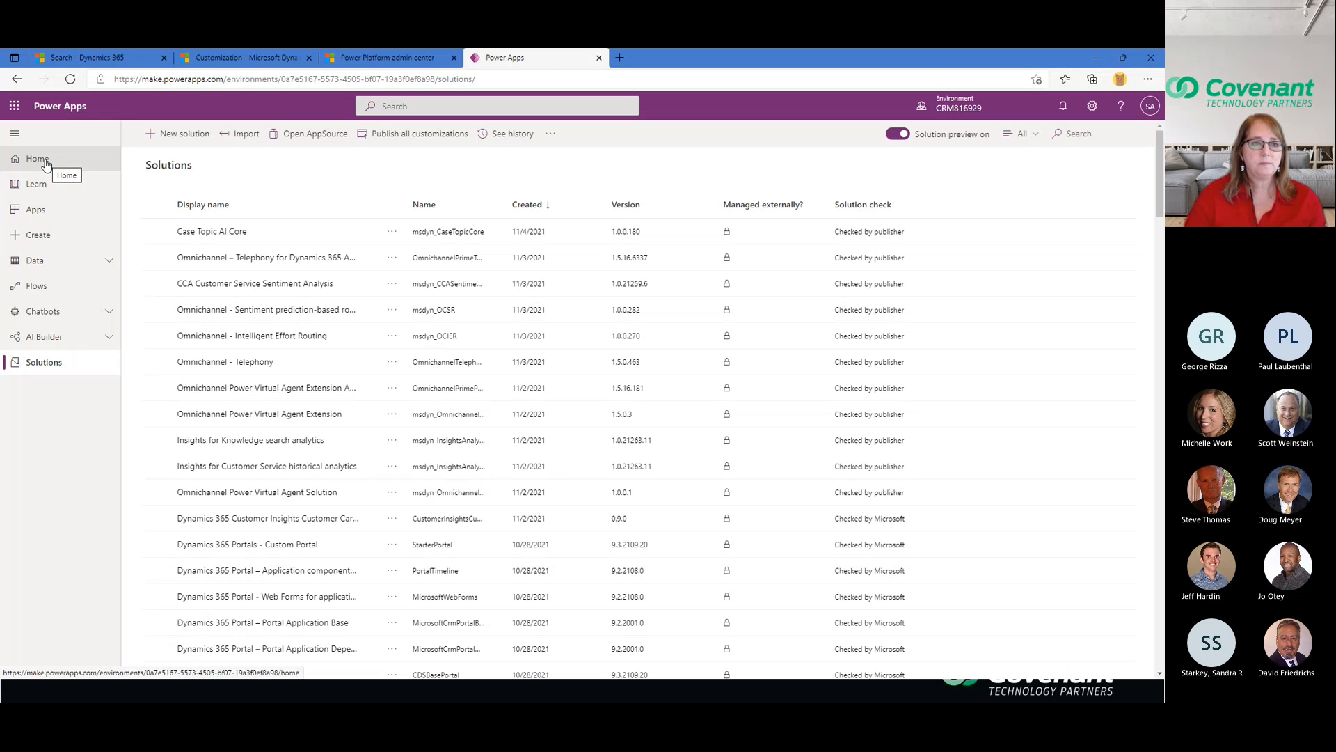
left_click(1078, 133)
type("defa")
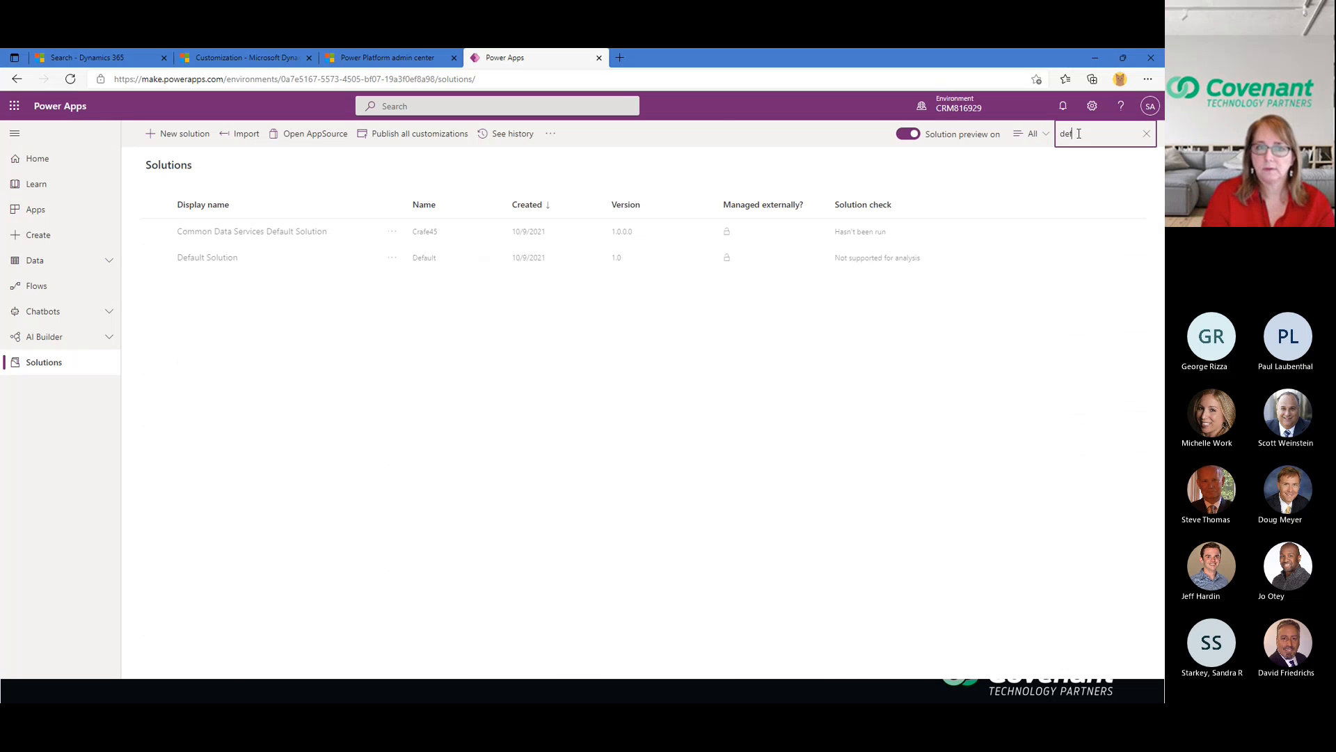
left_click(223, 258)
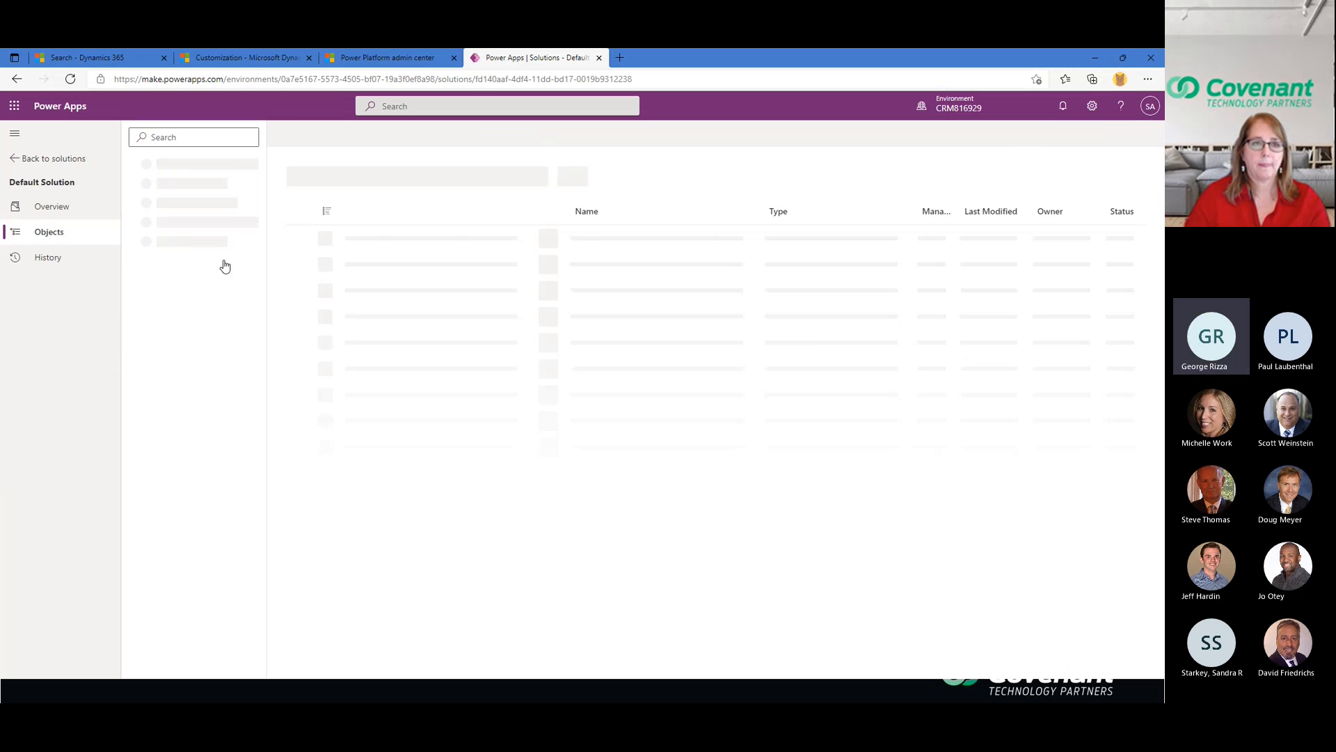
left_click(59, 209)
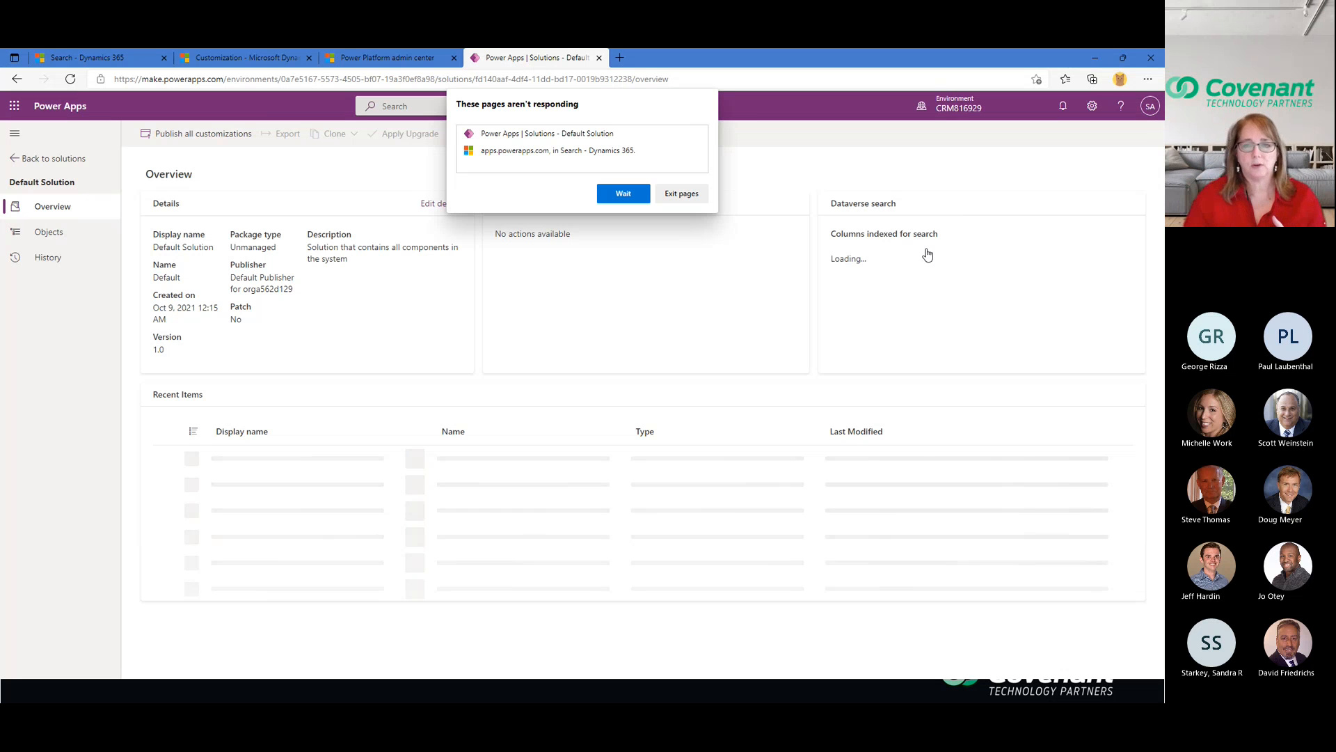
left_click(616, 198)
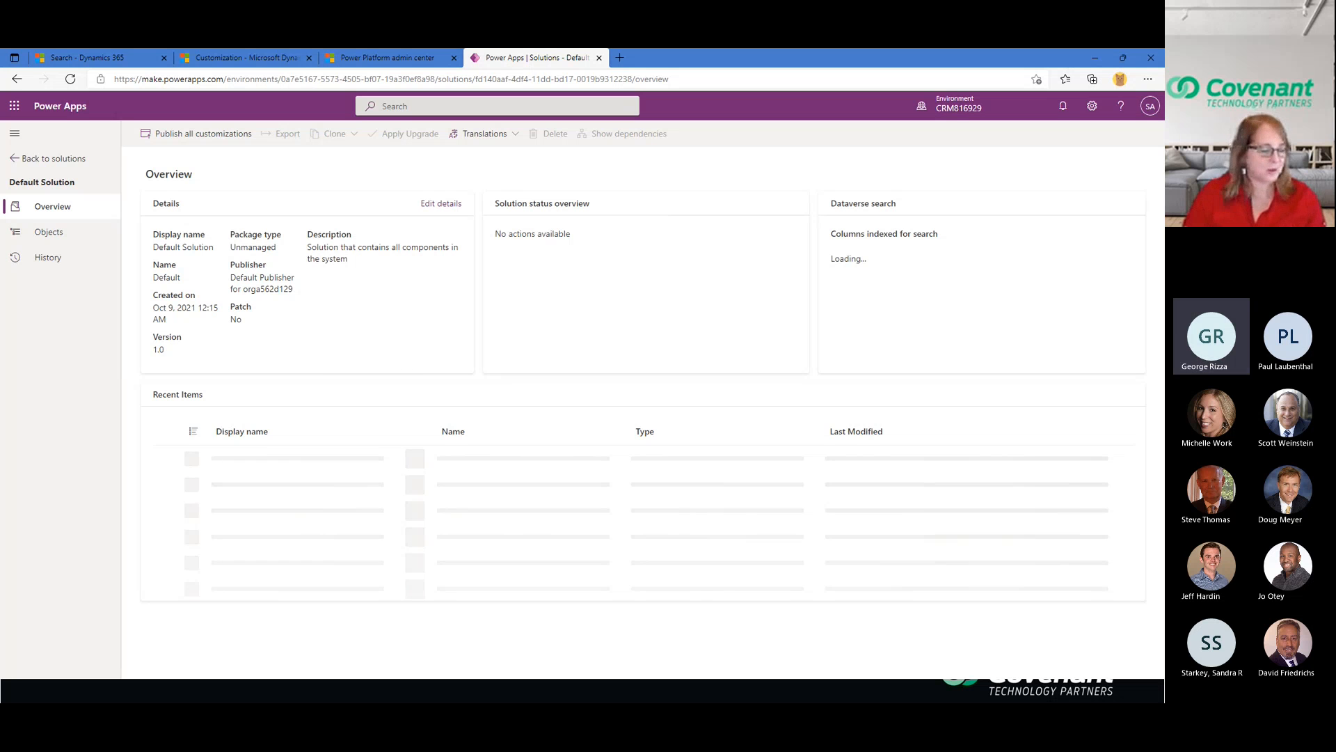
key("alt+Tab")
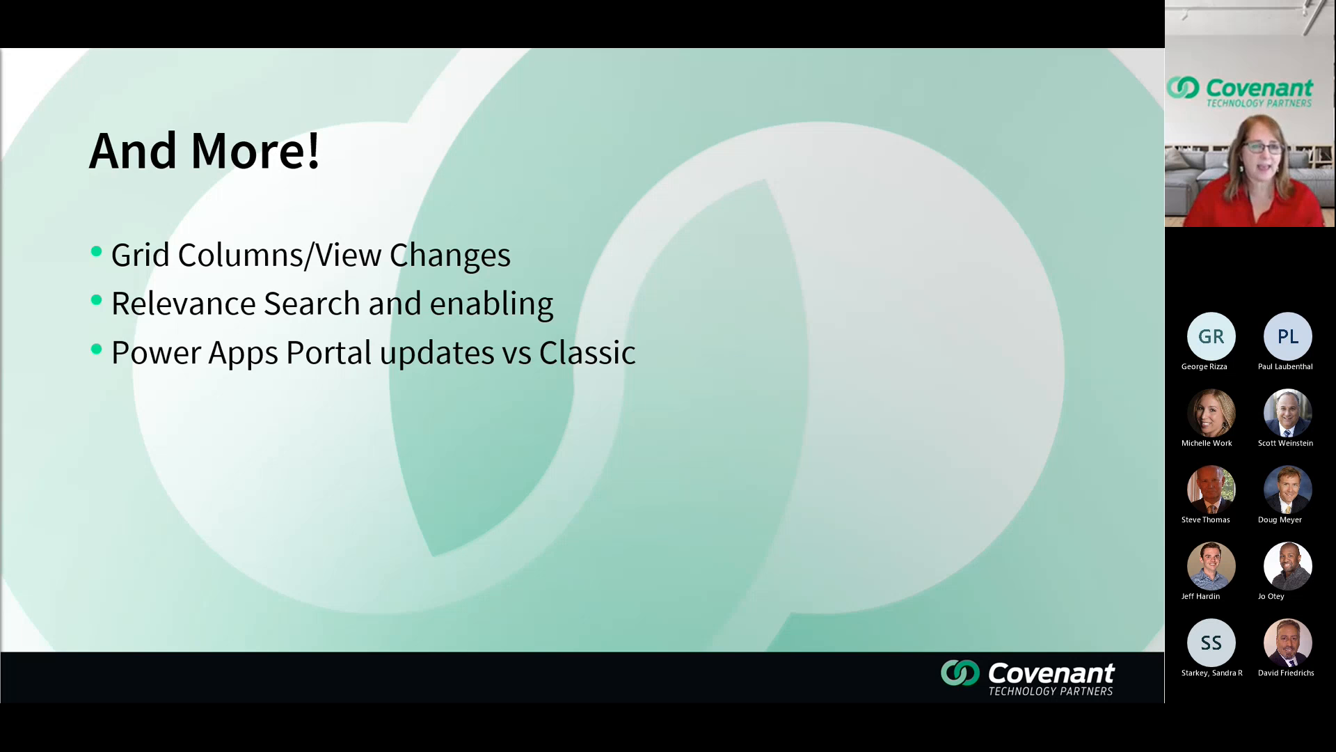
key("Right")
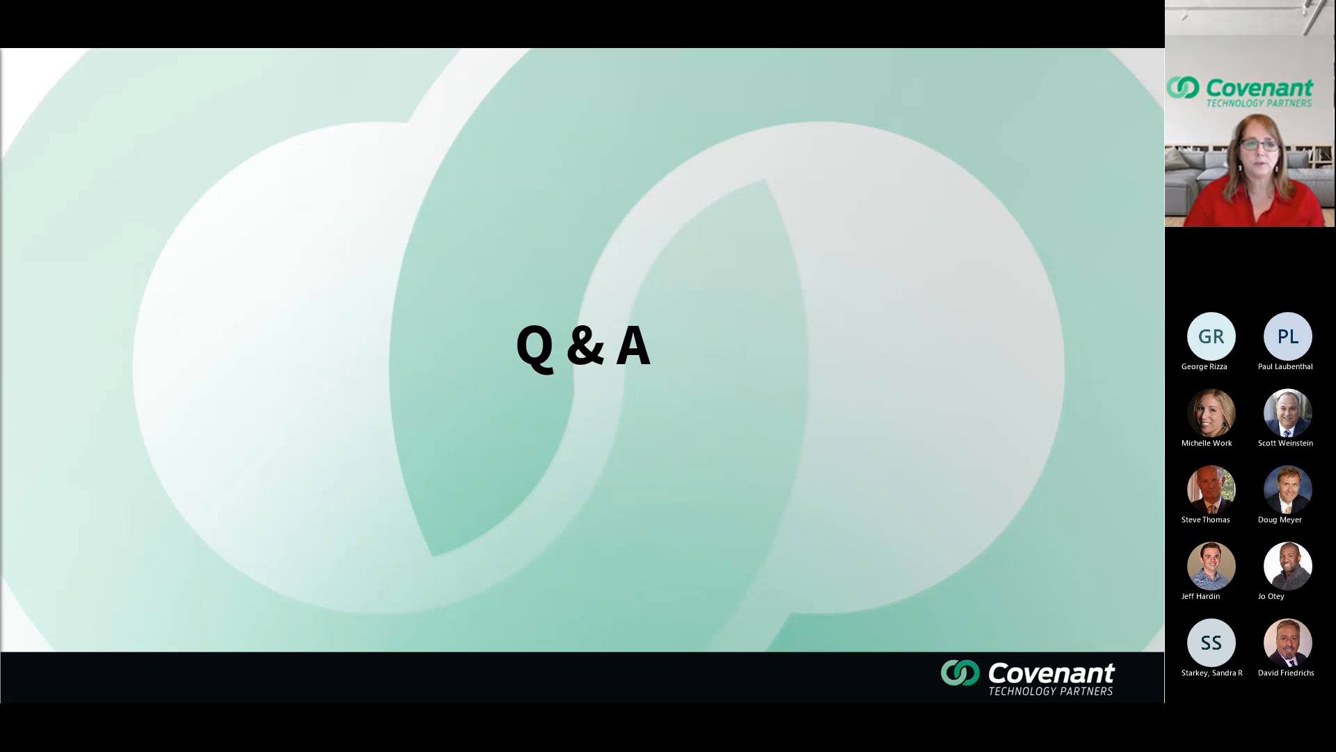
key("Right")
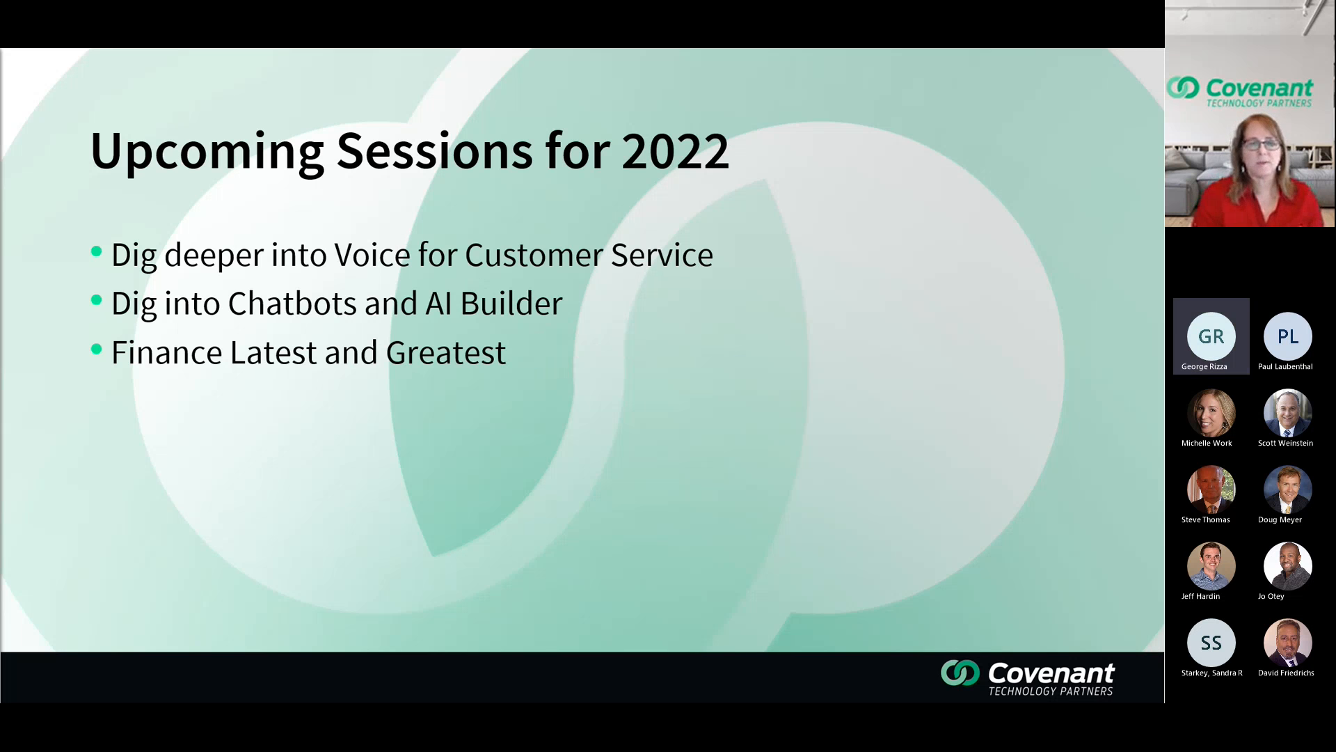